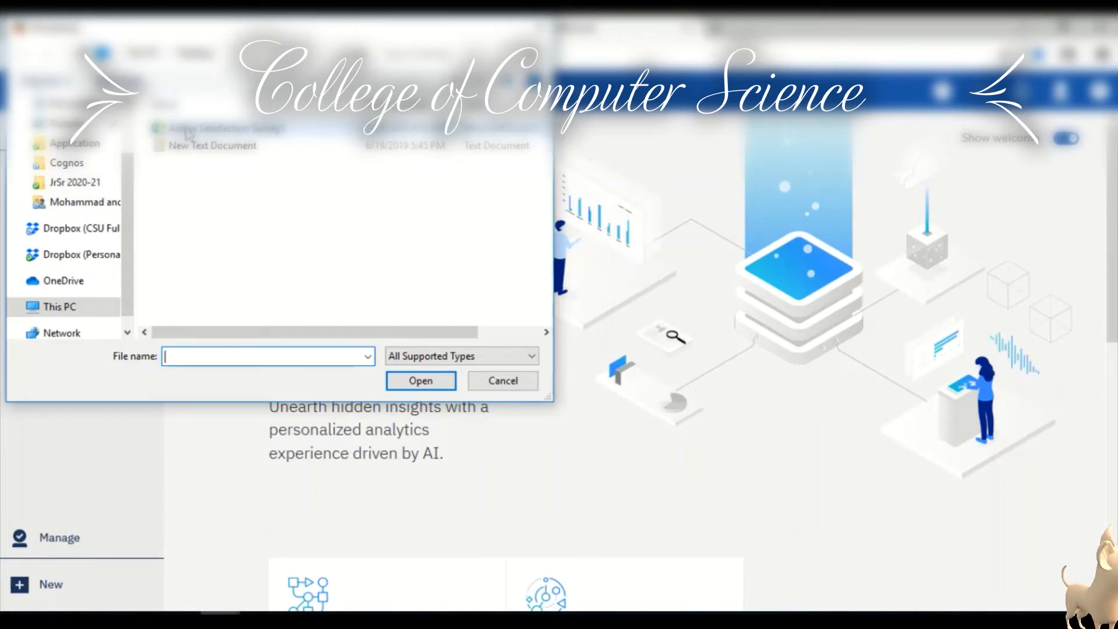
Upload the Airline Satisfaction Survey1 file and show the personal content folder that holds it.
left_click(188, 133)
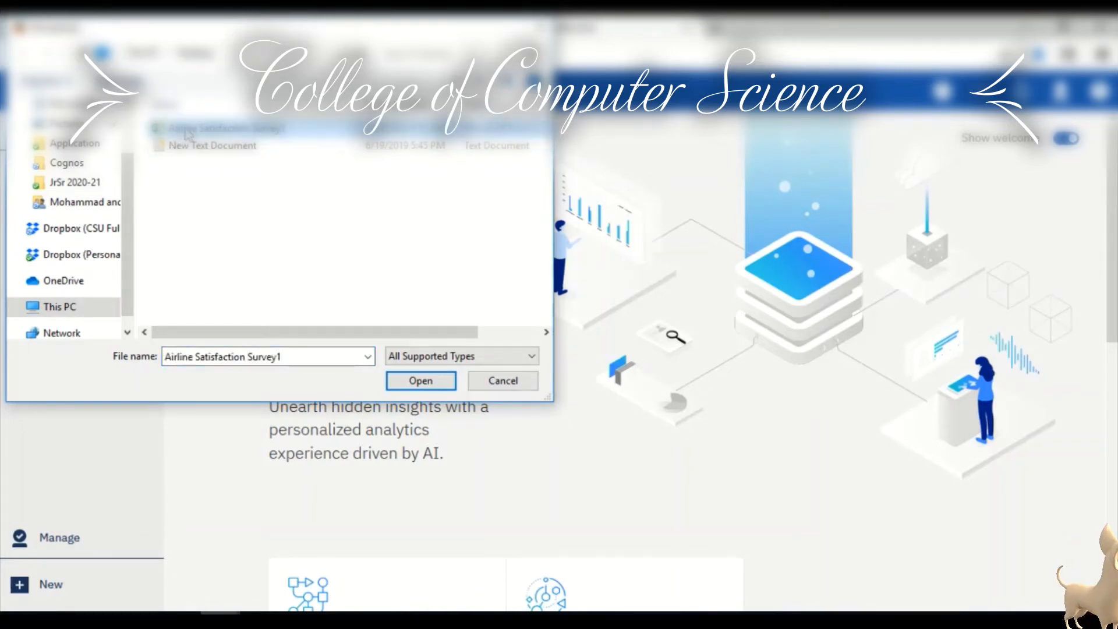
left_click(416, 383)
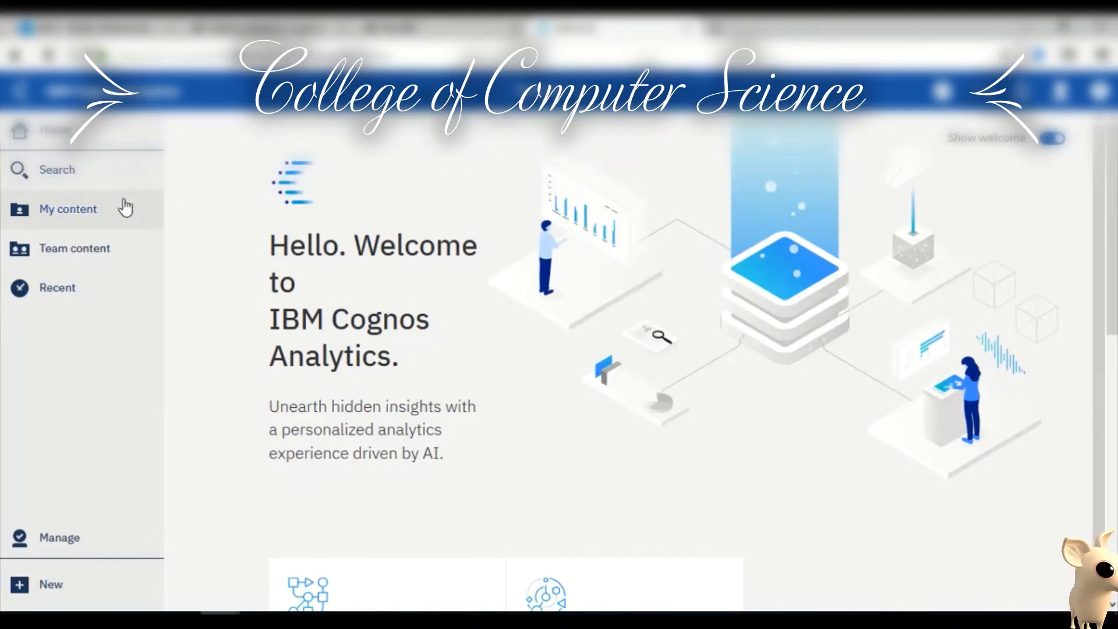
left_click(107, 212)
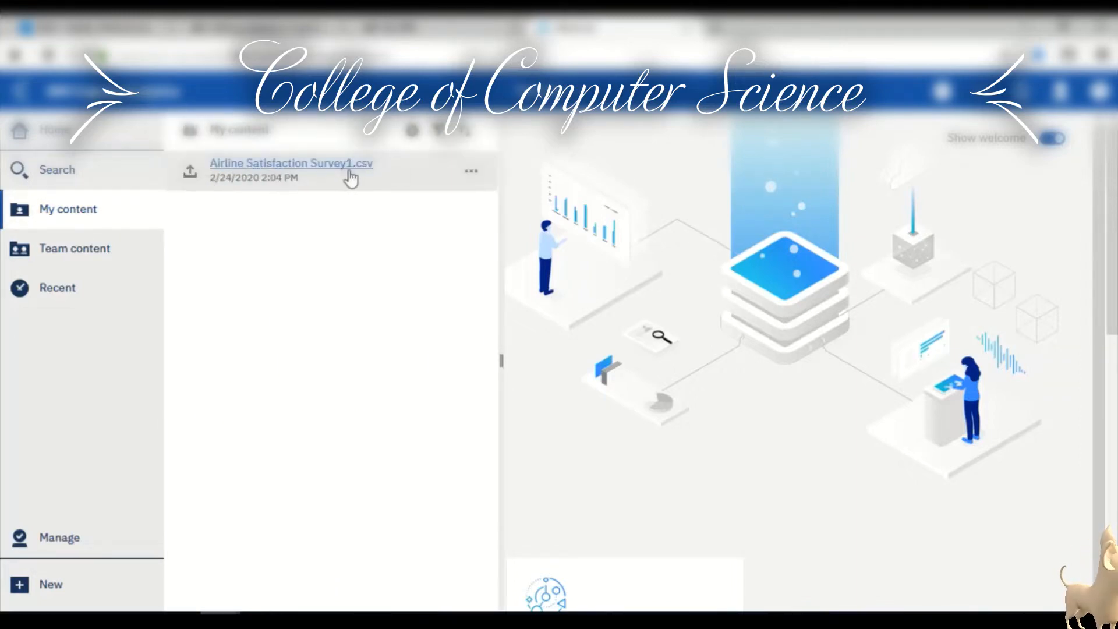
Set the description of Airline Satisfaction Survey1.csv to "Our first data file - Congrats" in its properties.
left_click(470, 177)
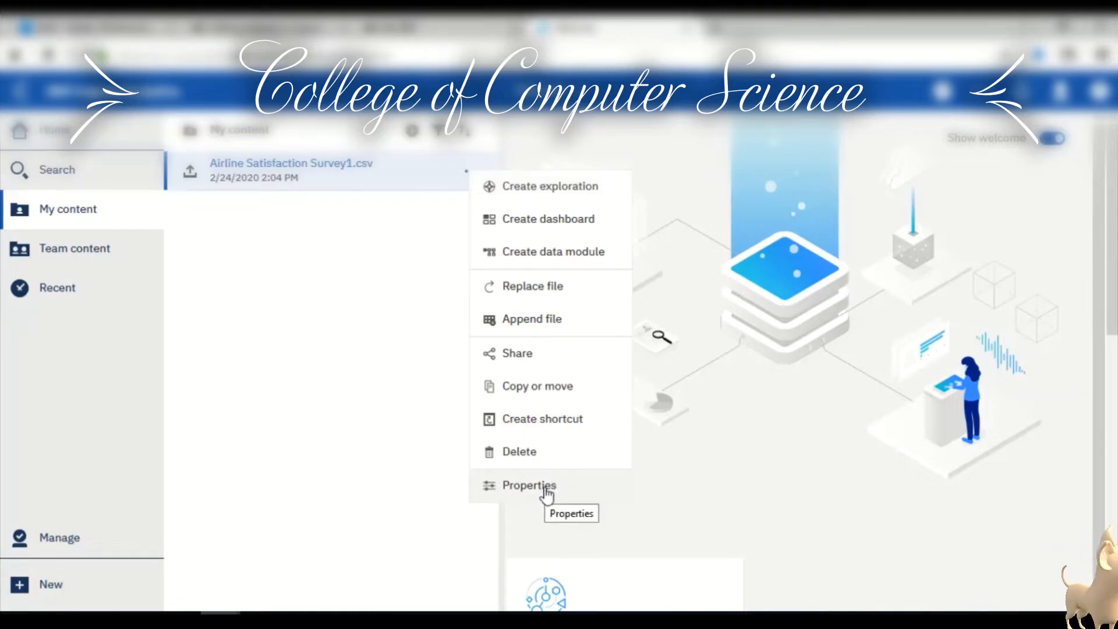
left_click(529, 486)
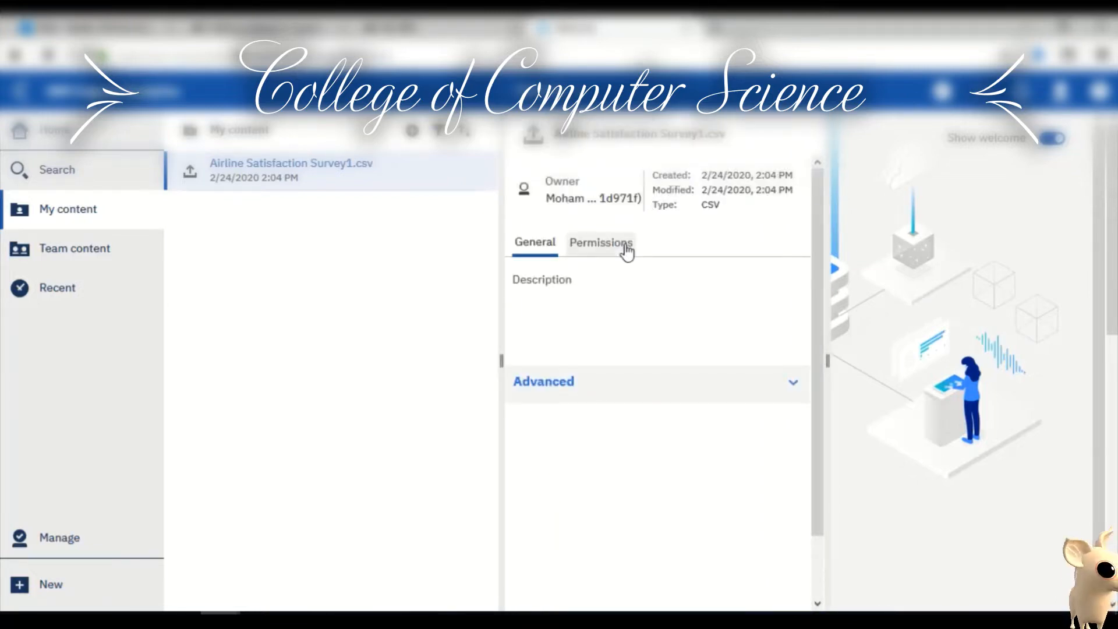
left_click(553, 284)
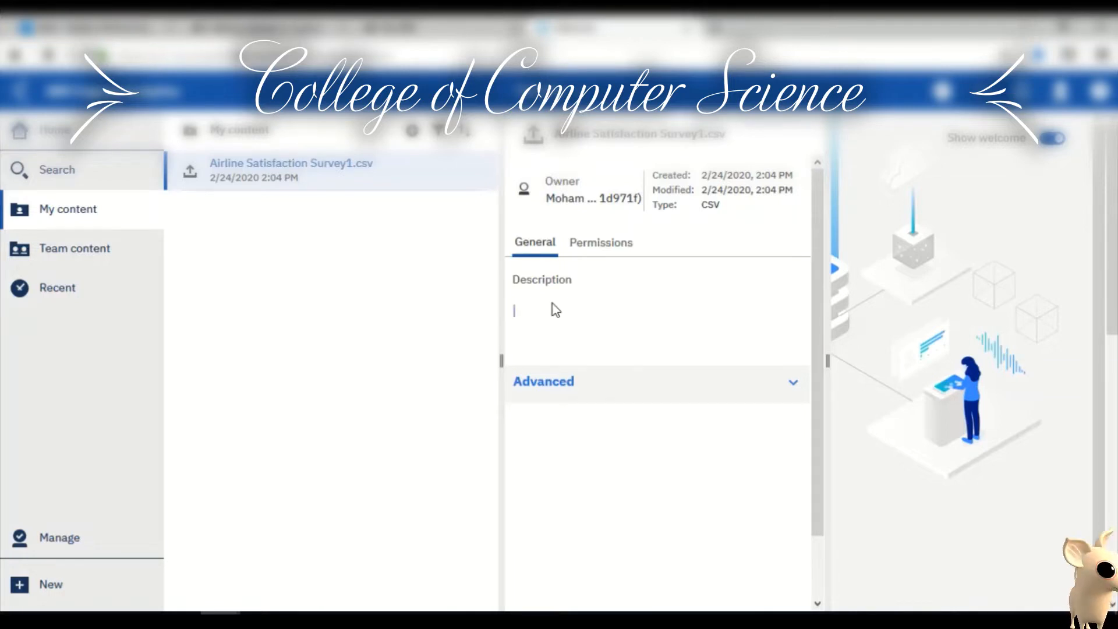
type("Our firs")
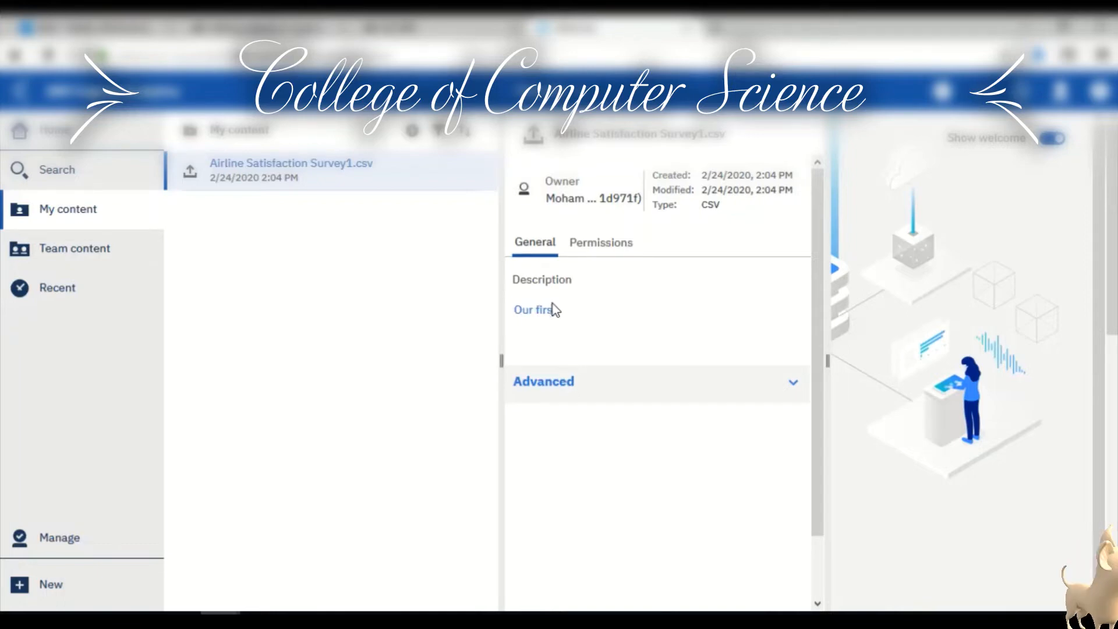
type("t data fi")
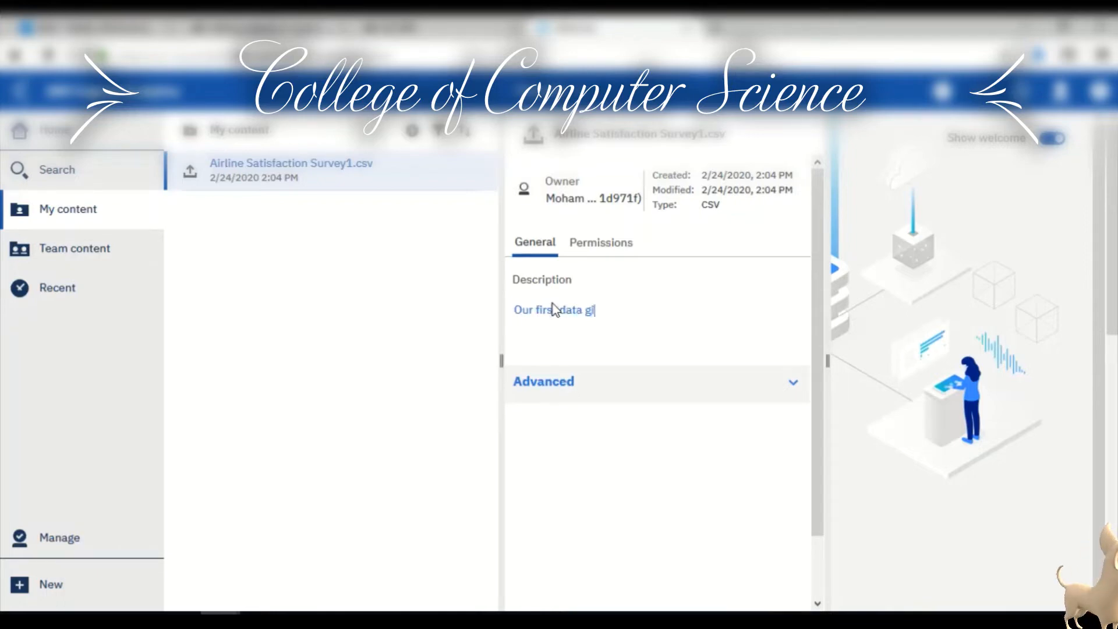
type("le -")
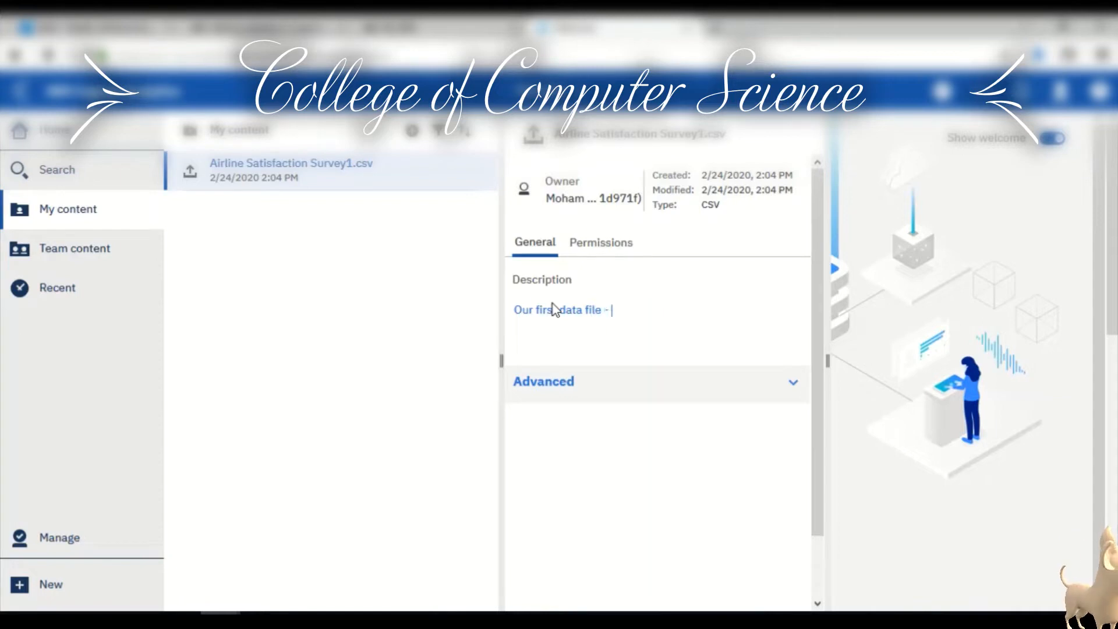
type(" Cong")
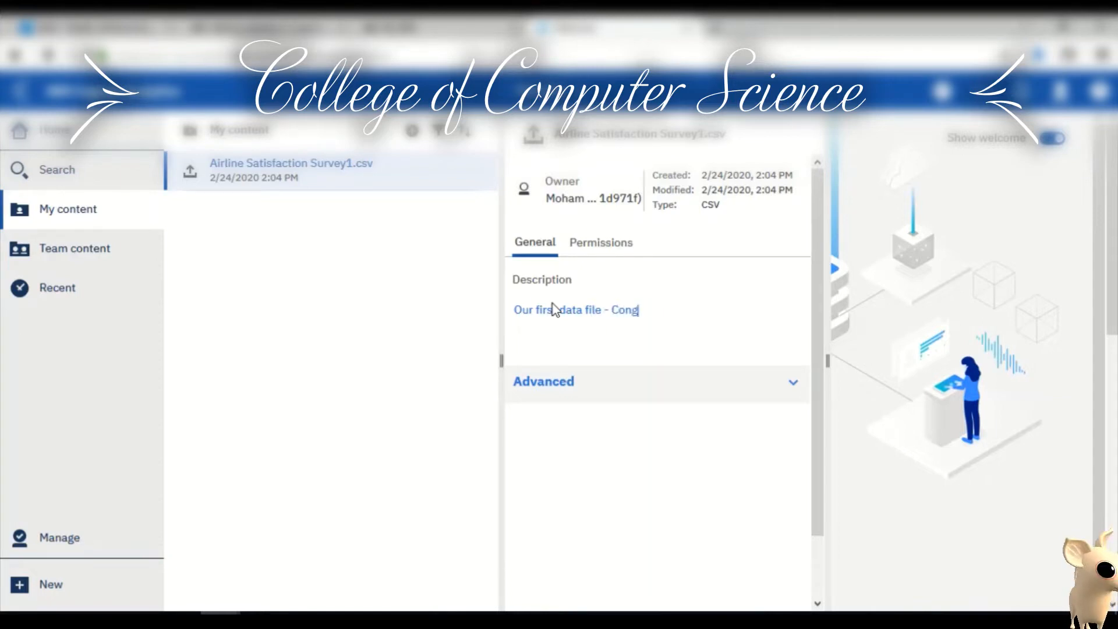
type("rats")
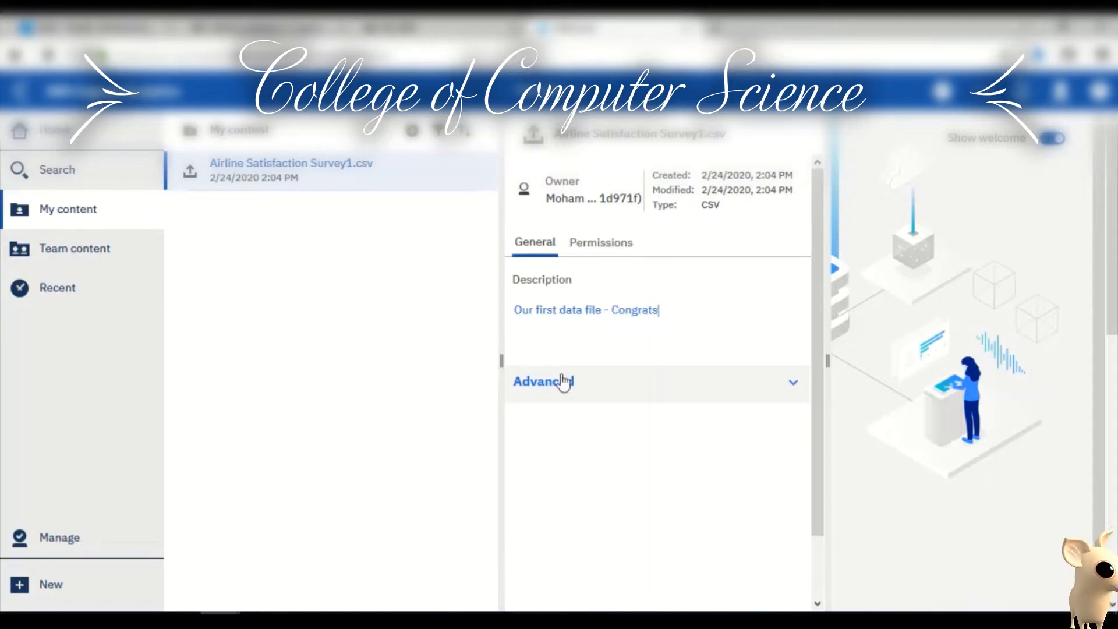
Review the permissions of Airline Satisfaction Survey1.csv, including its users and access levels, and return to the general properties.
scroll(595, 326, "down", 1)
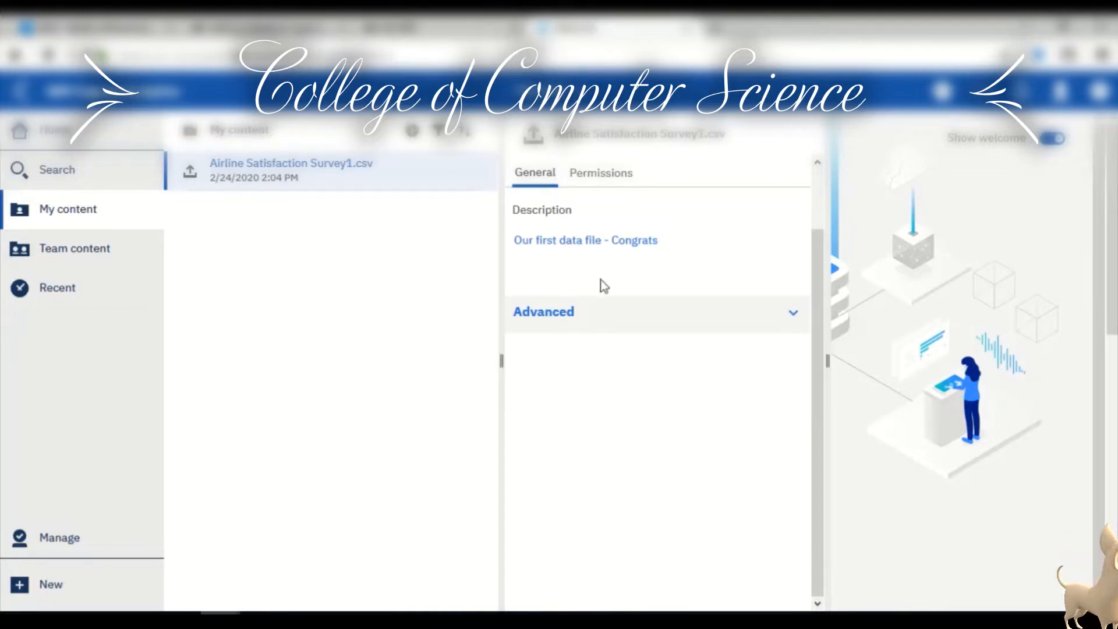
left_click(602, 182)
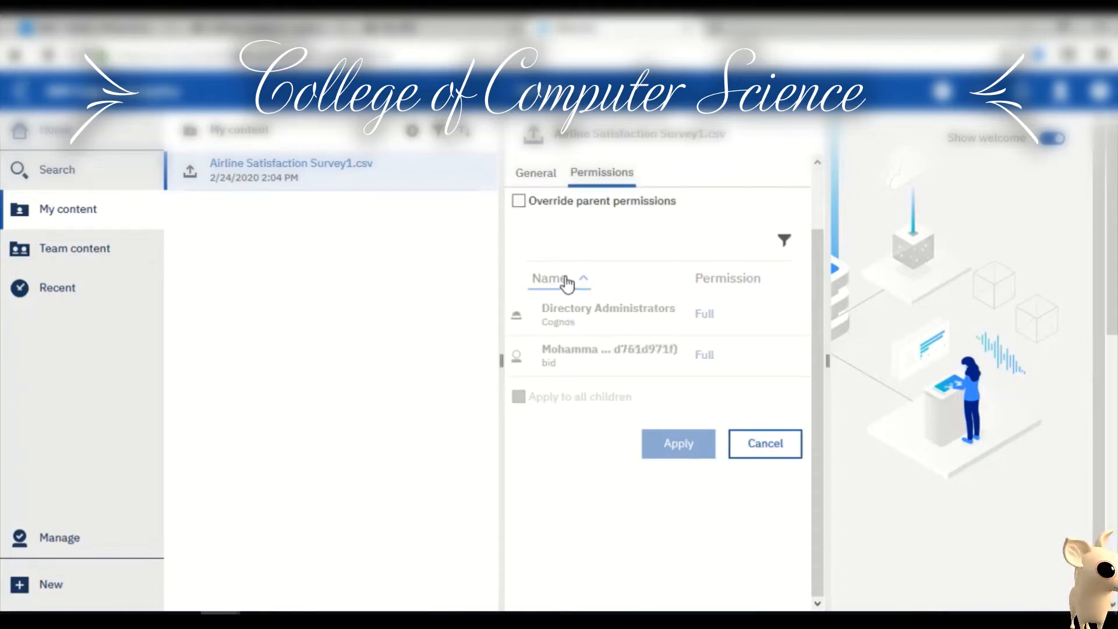
scroll(582, 291, "up", 2)
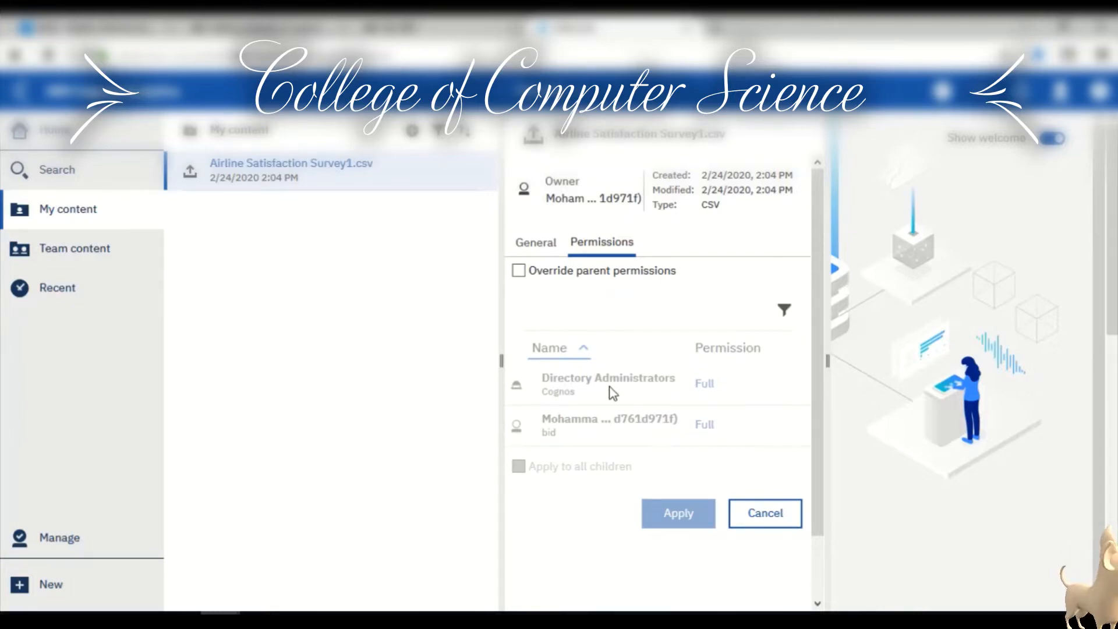
scroll(658, 390, "down", 2)
scroll(676, 402, "up", 2)
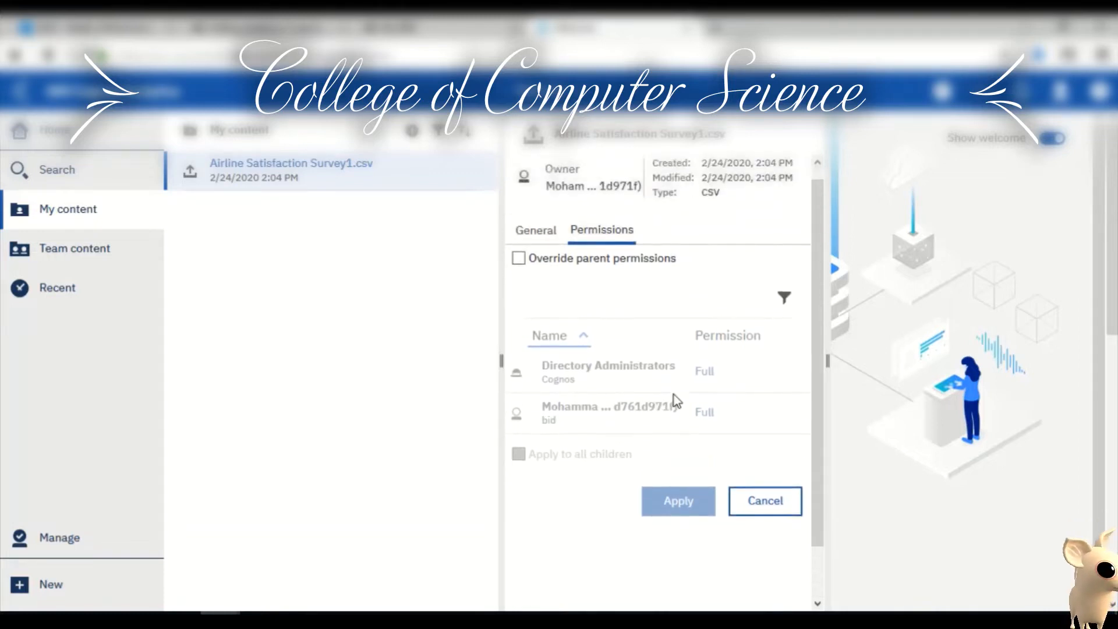
left_click(537, 243)
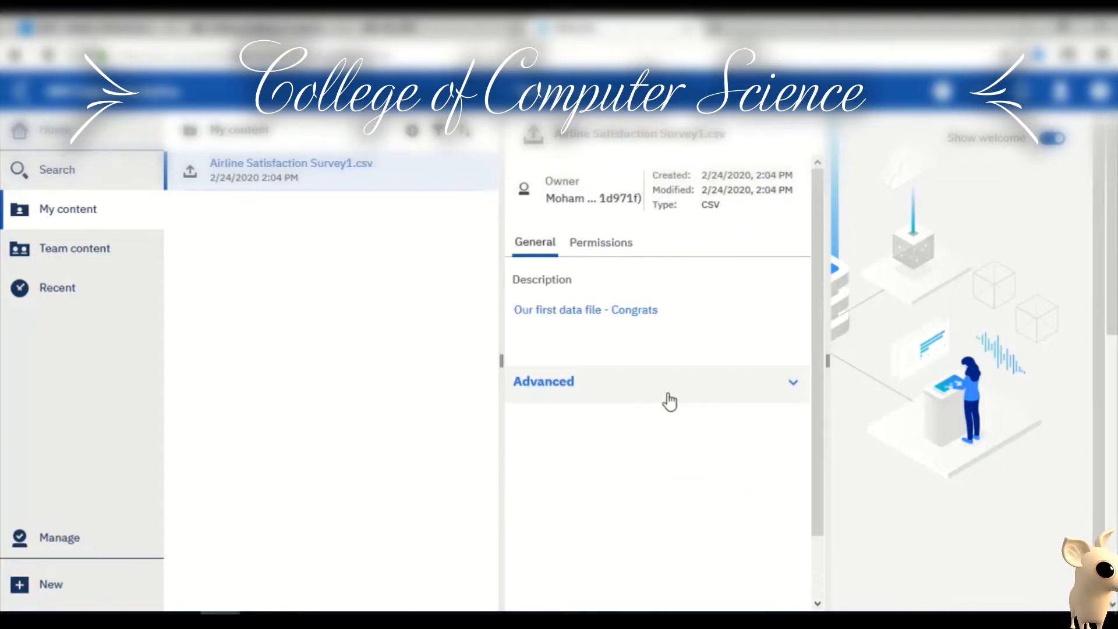
scroll(603, 354, "down", 2)
scroll(632, 358, "up", 2)
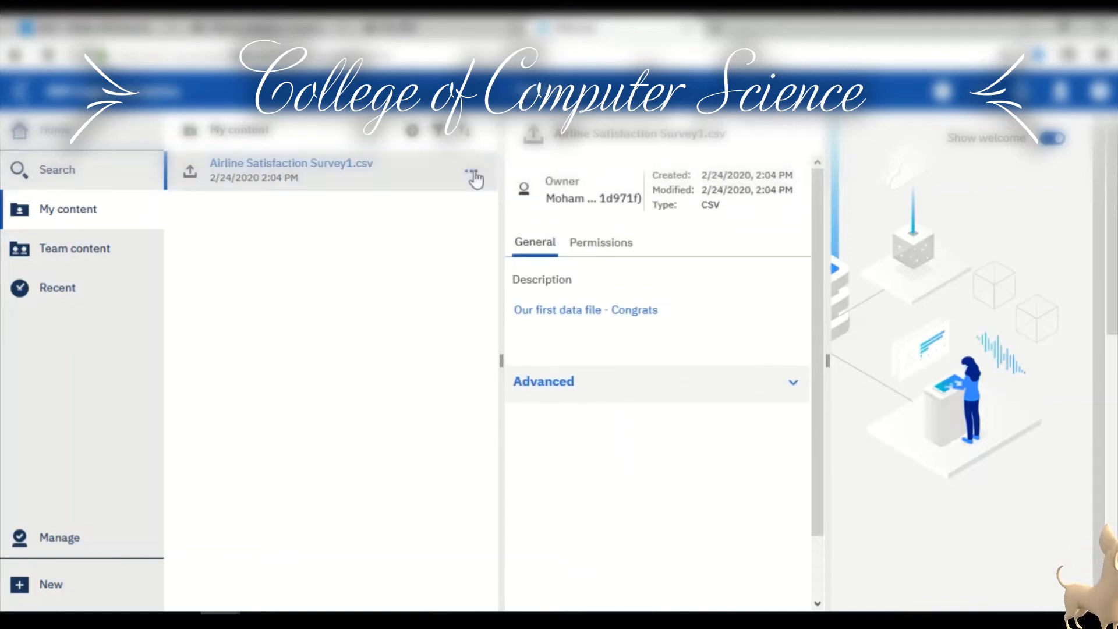
Create a data module from Airline Satisfaction Survey1.csv and check it for validation issues.
left_click(473, 177)
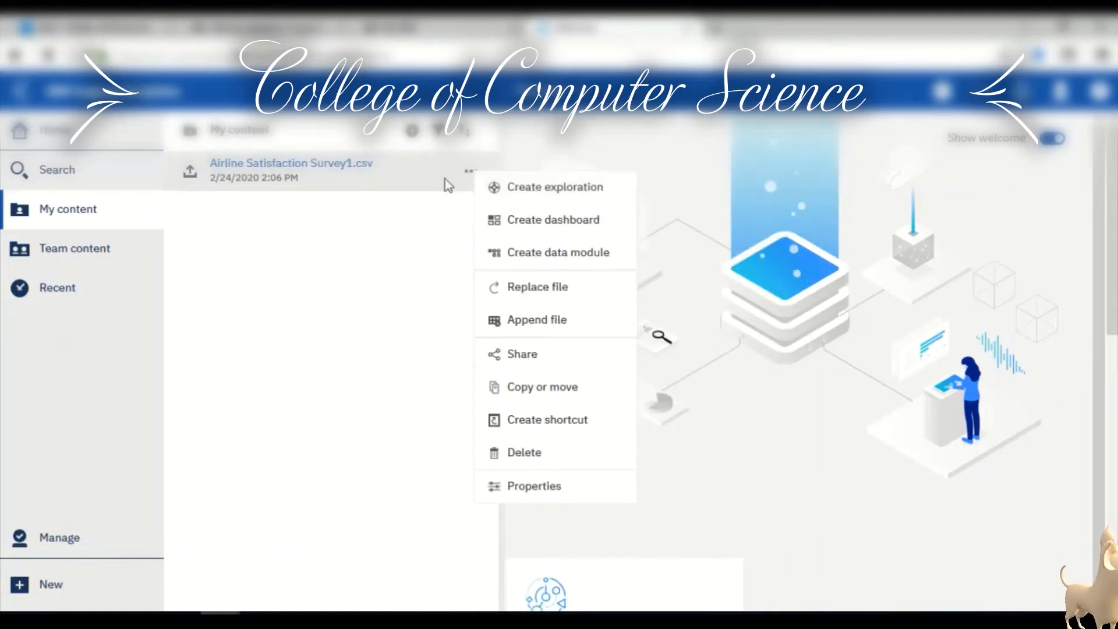
left_click(531, 263)
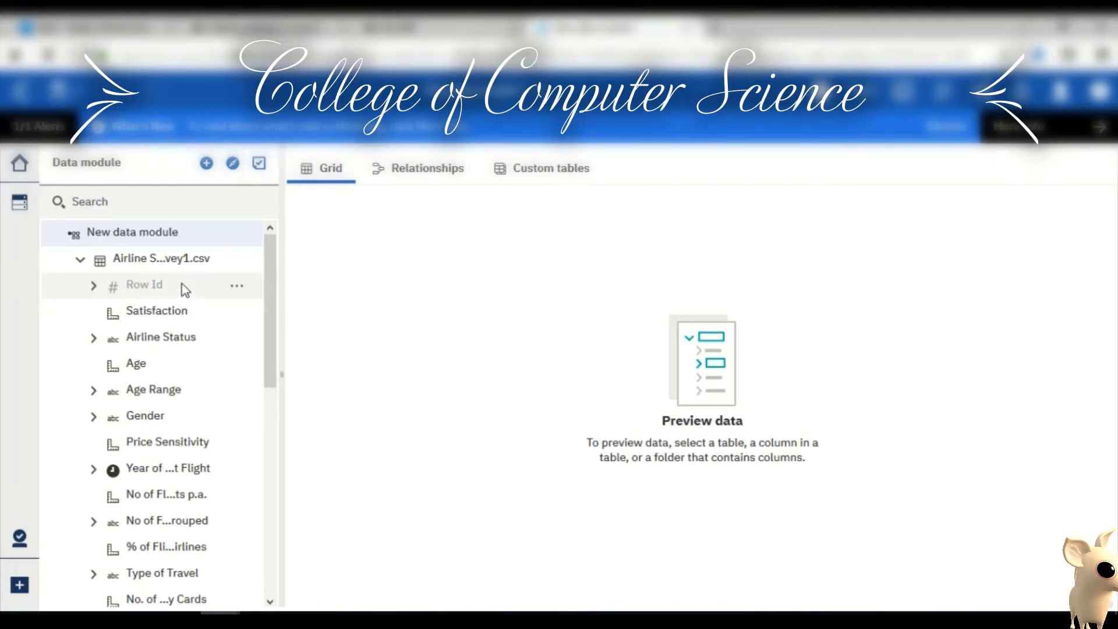
left_click(258, 173)
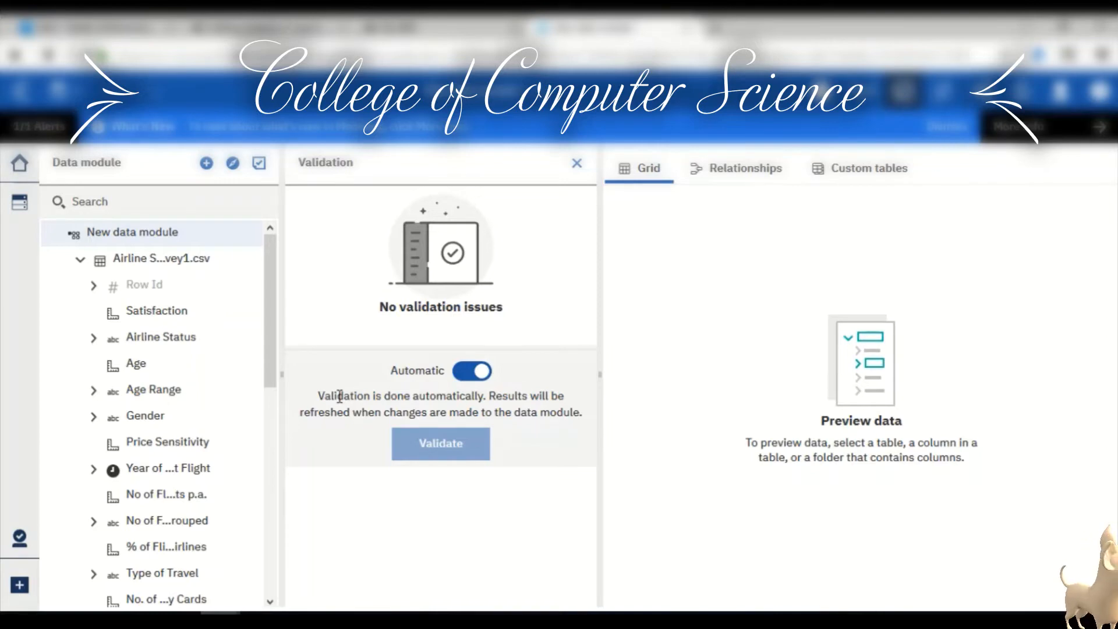
left_click(577, 163)
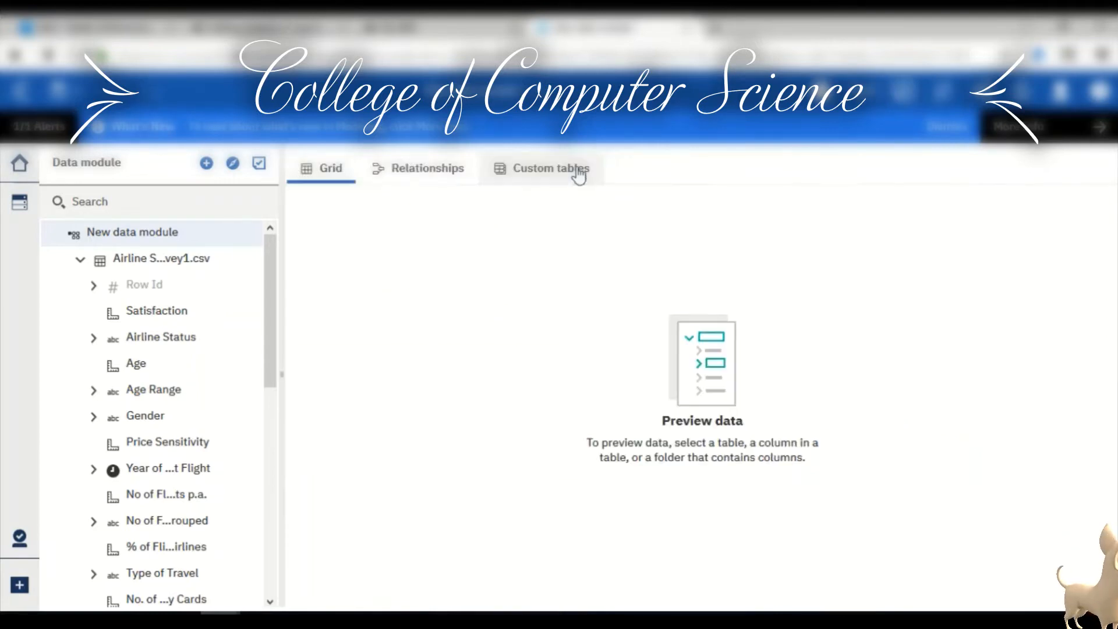
Preview the Satisfaction column's data and inspect the relationships diagram, returning to the grid view.
left_click(177, 316)
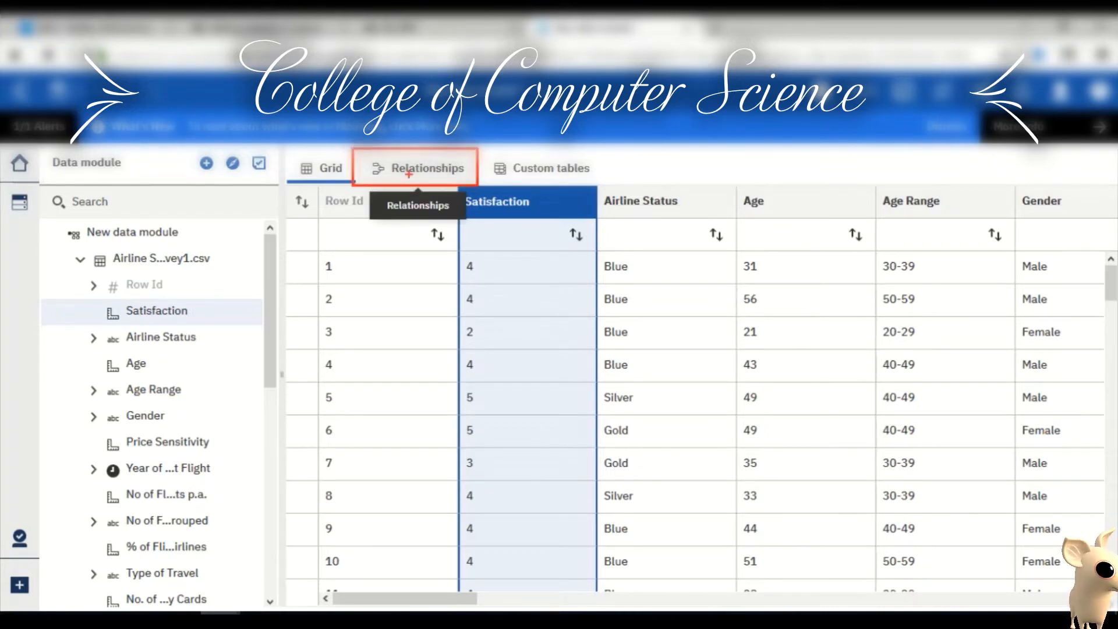
left_click(441, 174)
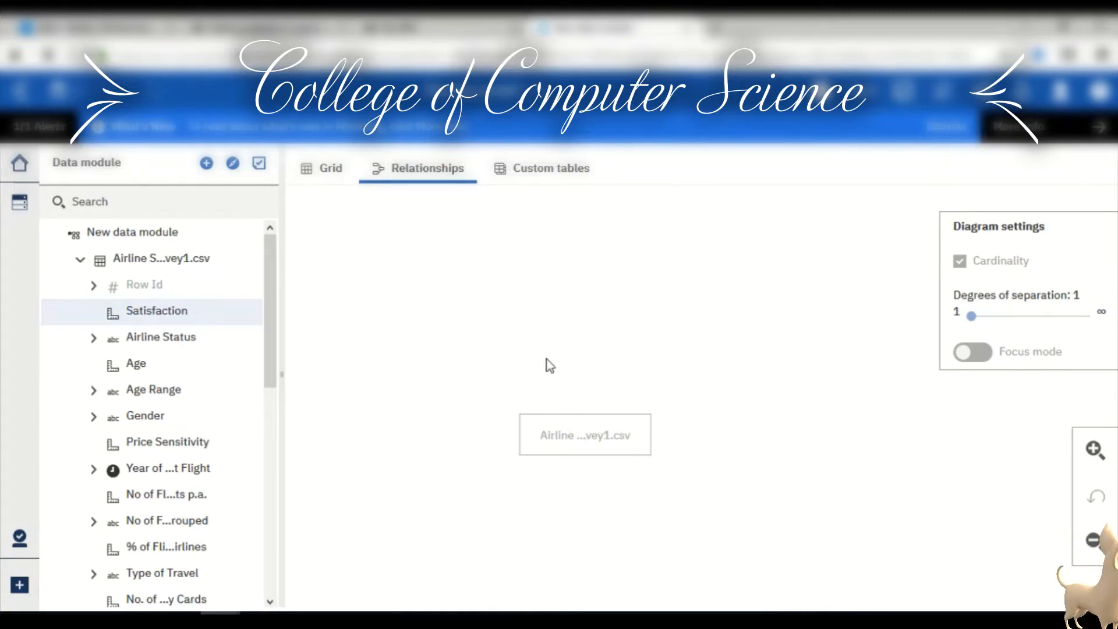
left_click(329, 180)
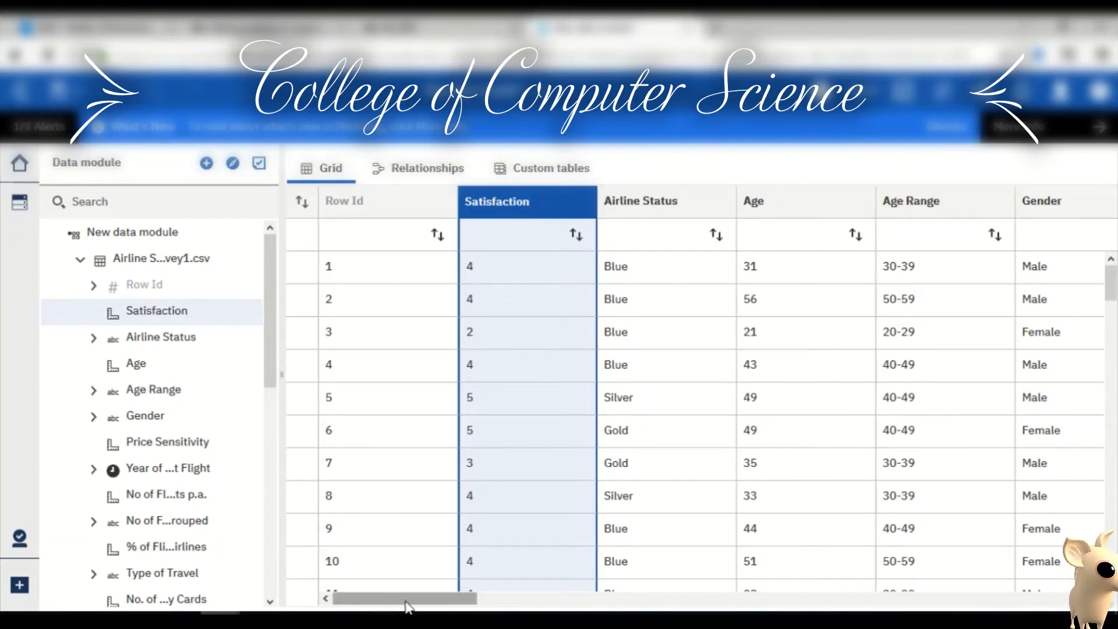
Look through the survey table's columns in the data grid and in the data module tree.
left_click_drag(408, 599, 424, 606)
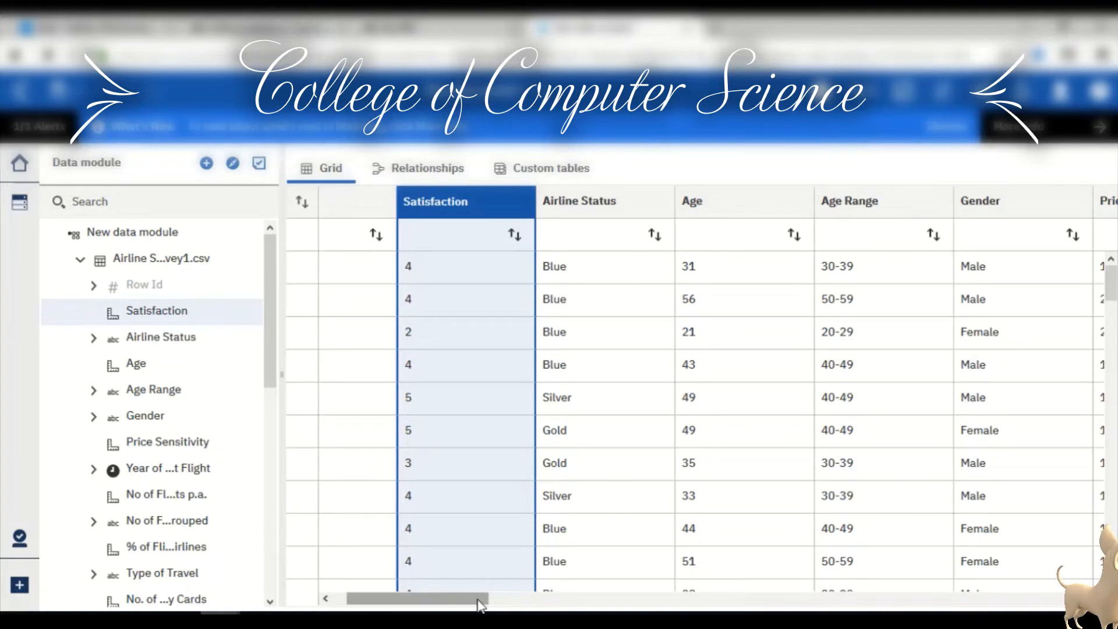
left_click_drag(479, 602, 610, 603)
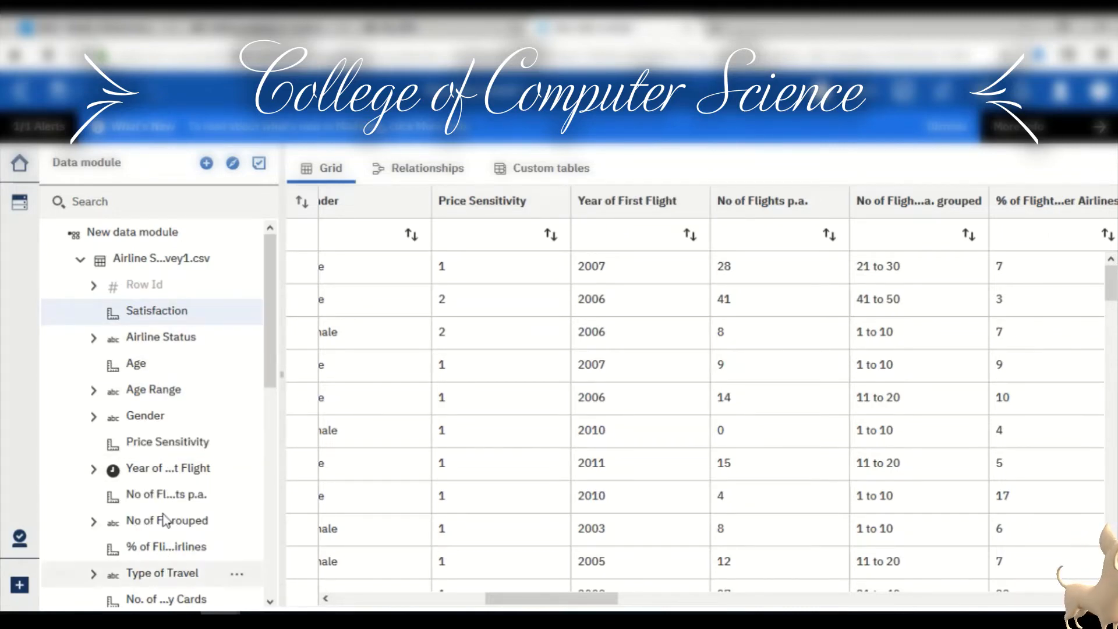
left_click_drag(268, 341, 268, 428)
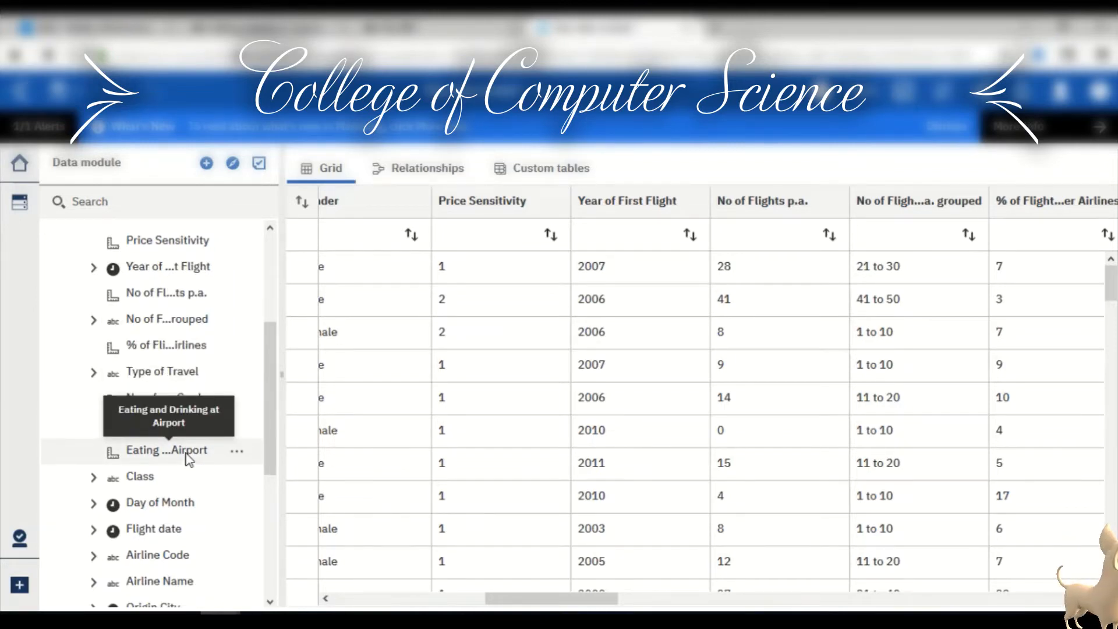
left_click_drag(259, 449, 263, 505)
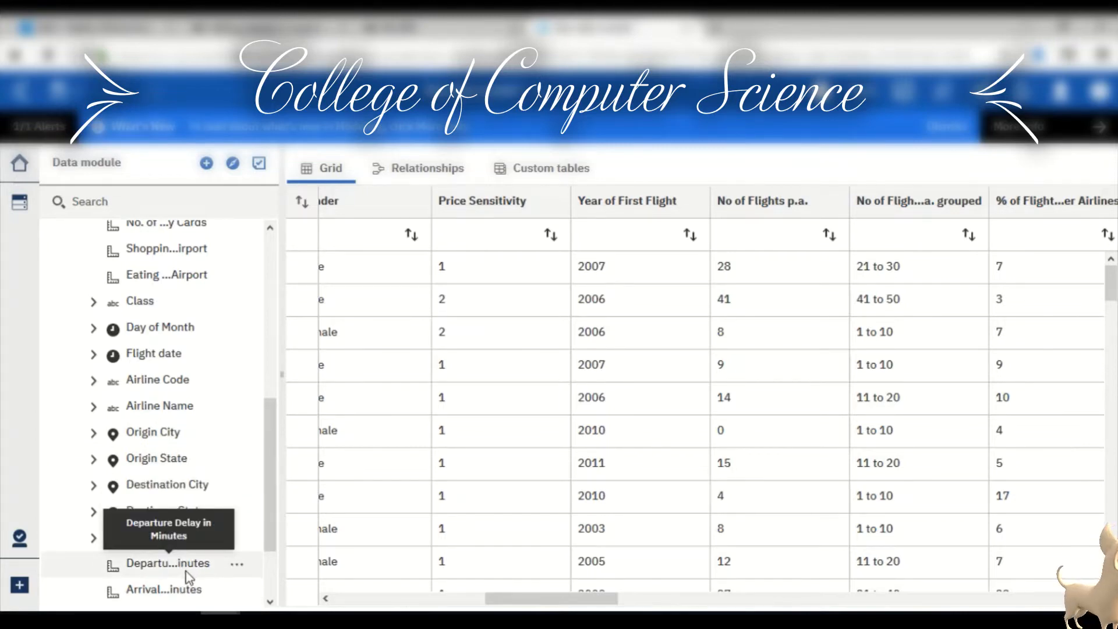
scroll(185, 571, "down", 3)
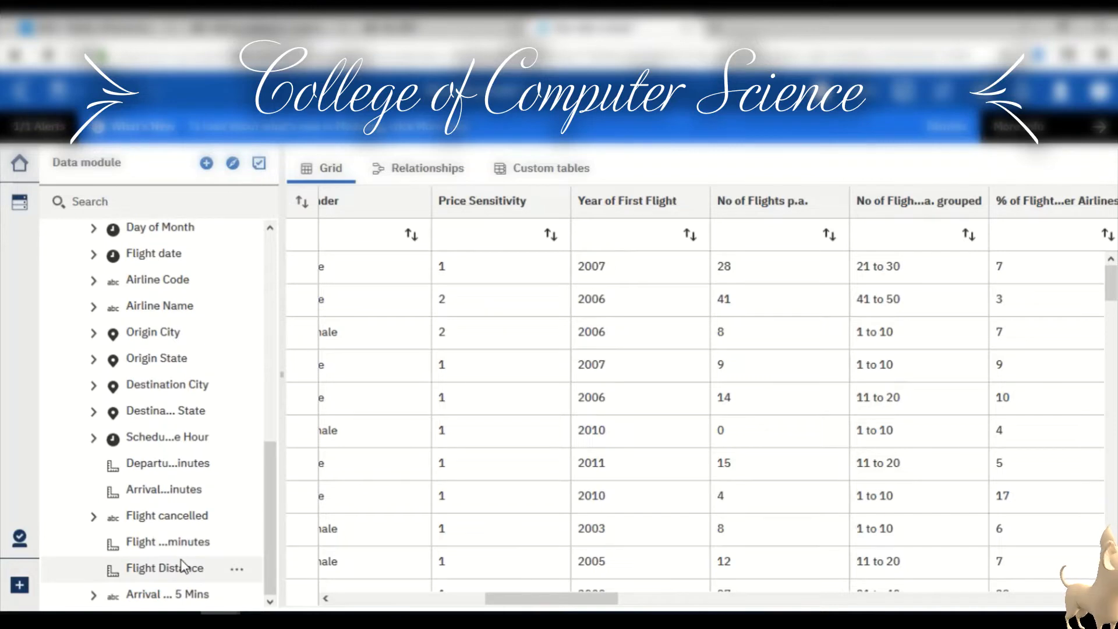
left_click(412, 593)
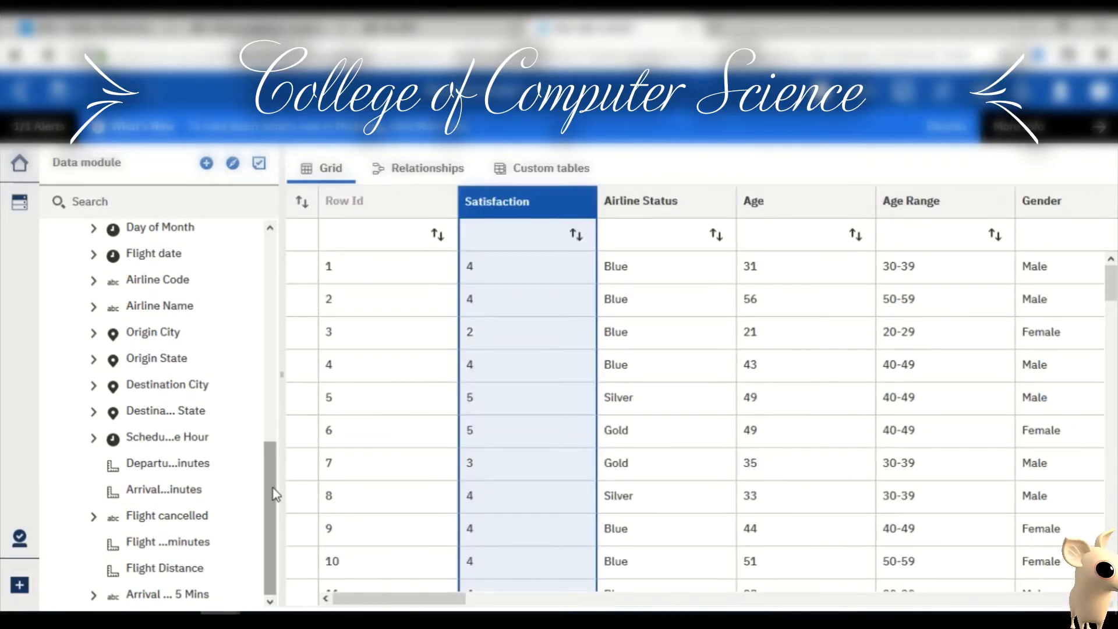
left_click_drag(273, 488, 276, 277)
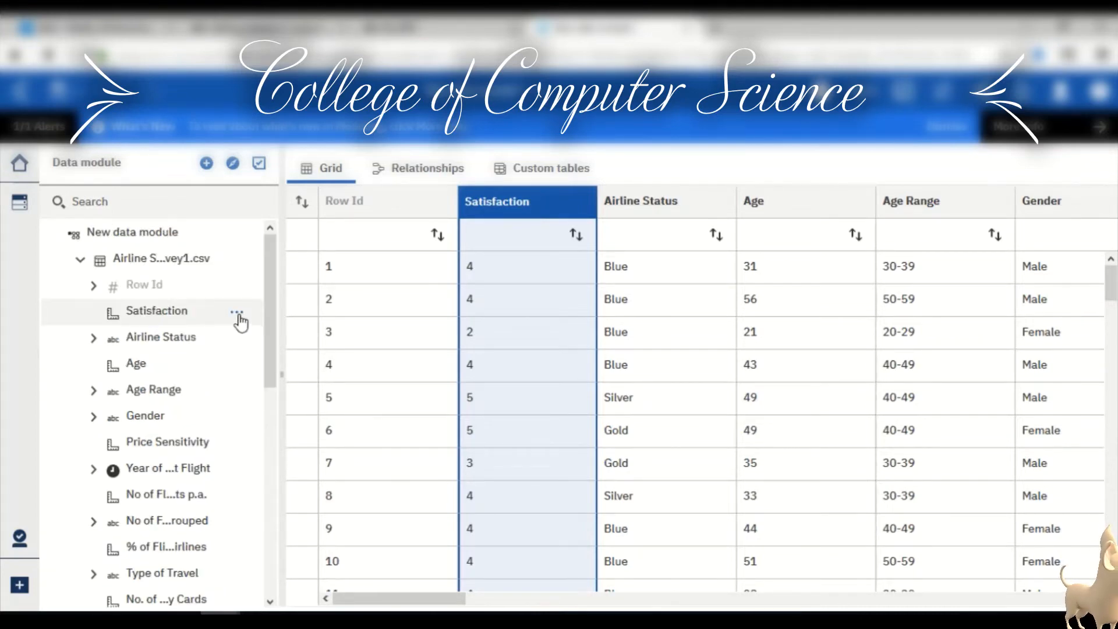
Start a data group on the Satisfaction column and name it Satisfaction Categories.
left_click(237, 313)
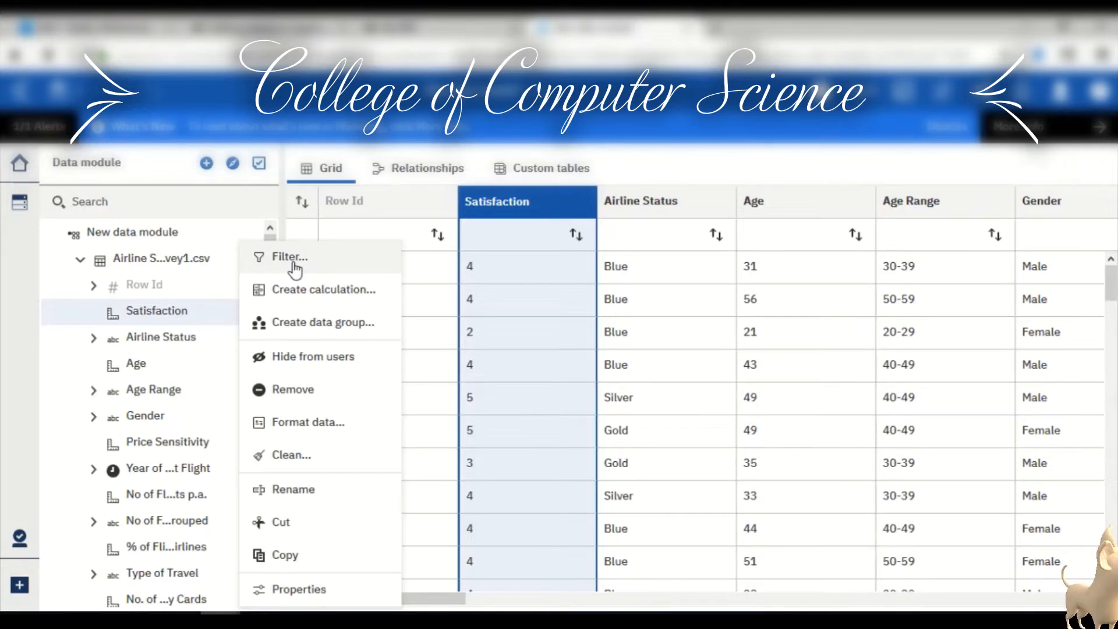
left_click(308, 327)
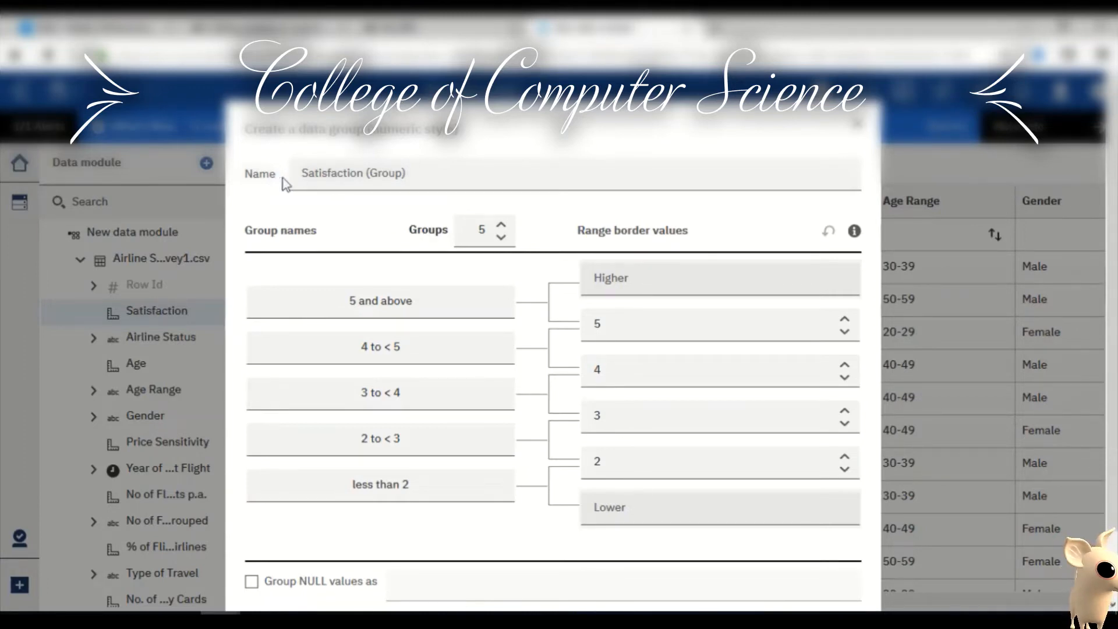
left_click(305, 173)
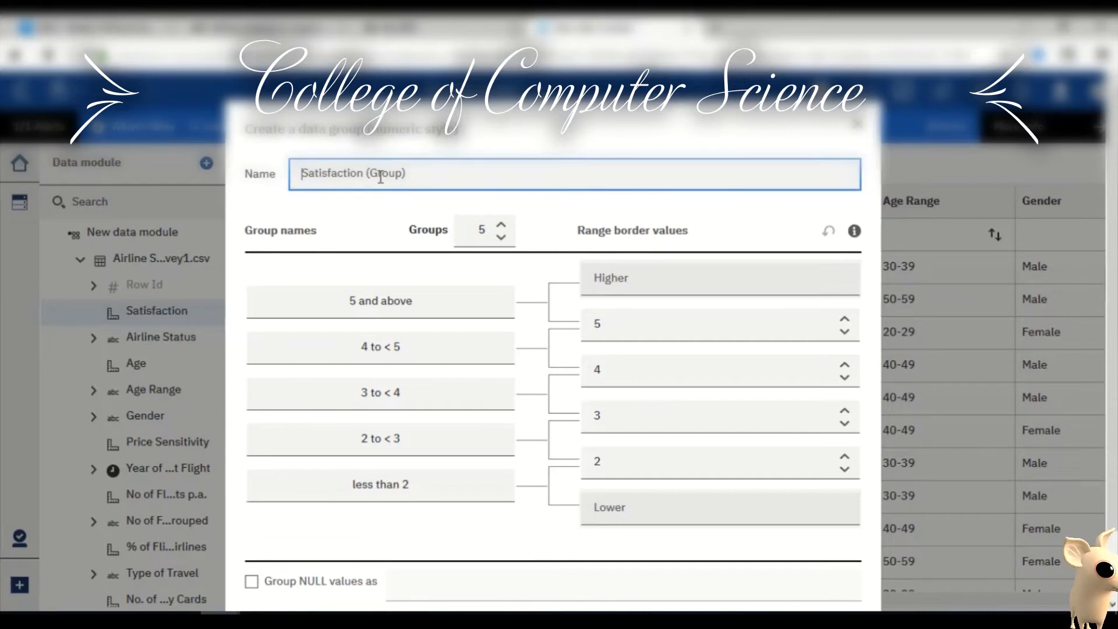
left_click_drag(367, 174, 438, 176)
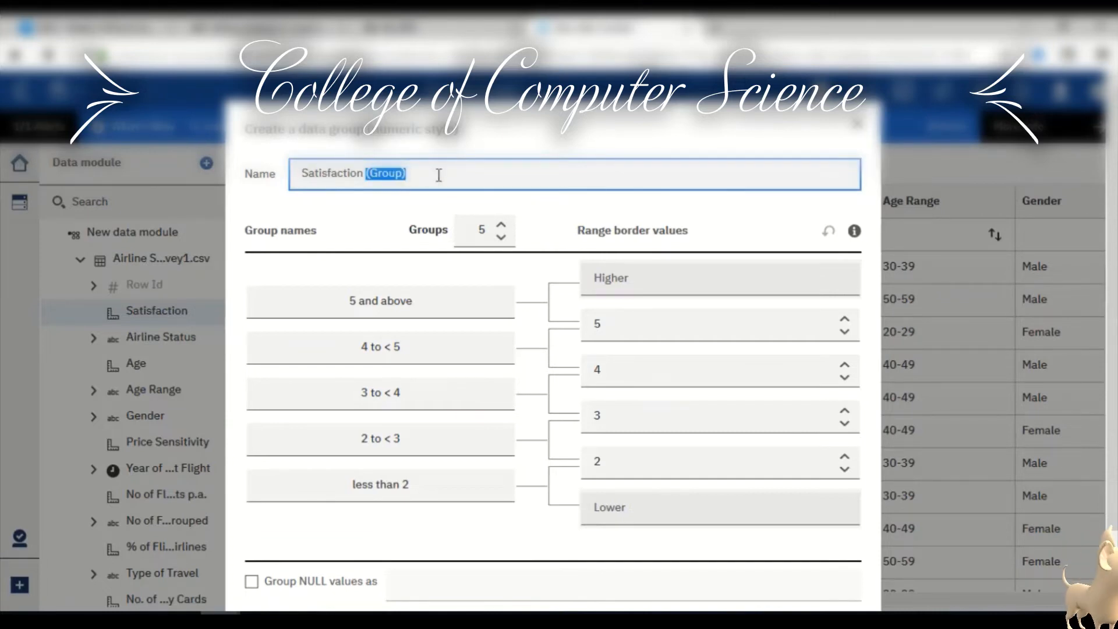
left_click(439, 176)
key("BackSpace")
key("BackSpace")
key("BackSpace")
key("BackSpace")
key("BackSpace")
key("BackSpace")
key("BackSpace")
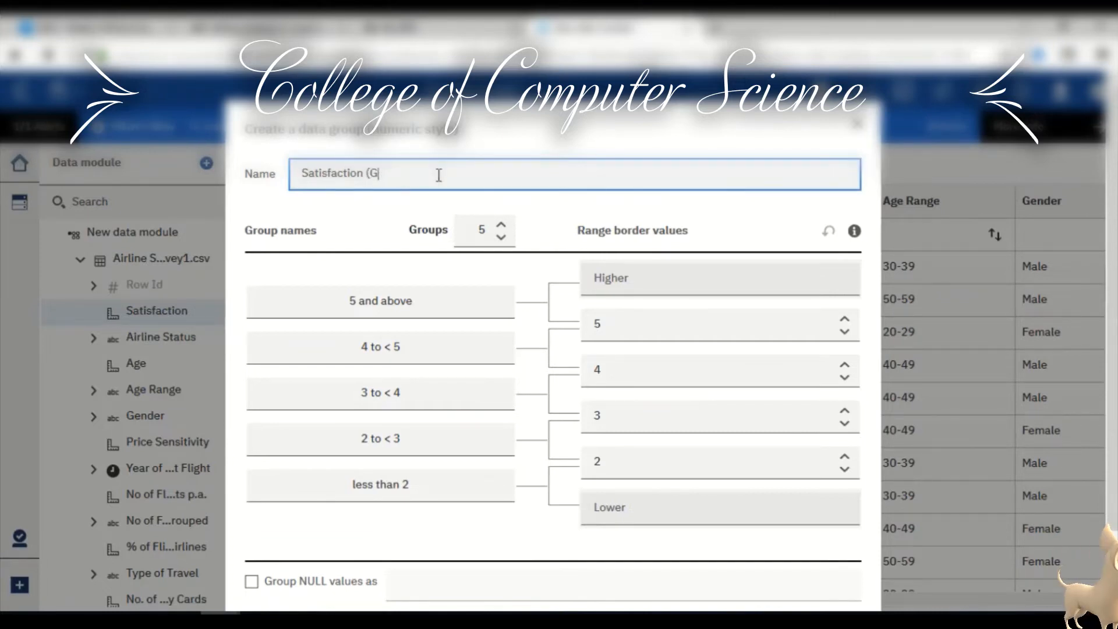
type("Categorie")
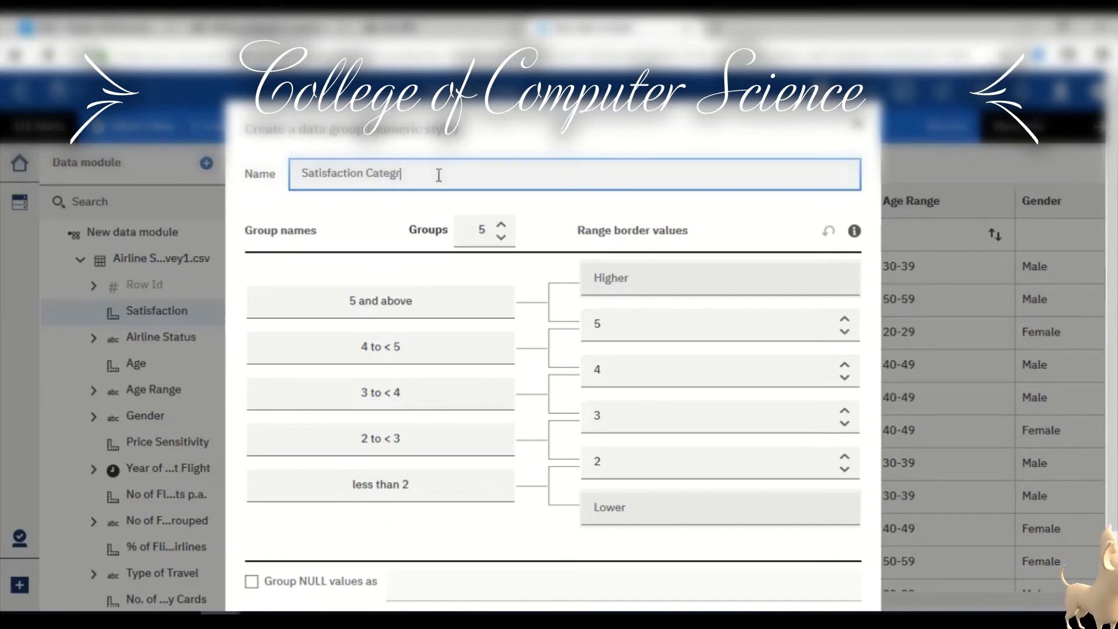
type("s")
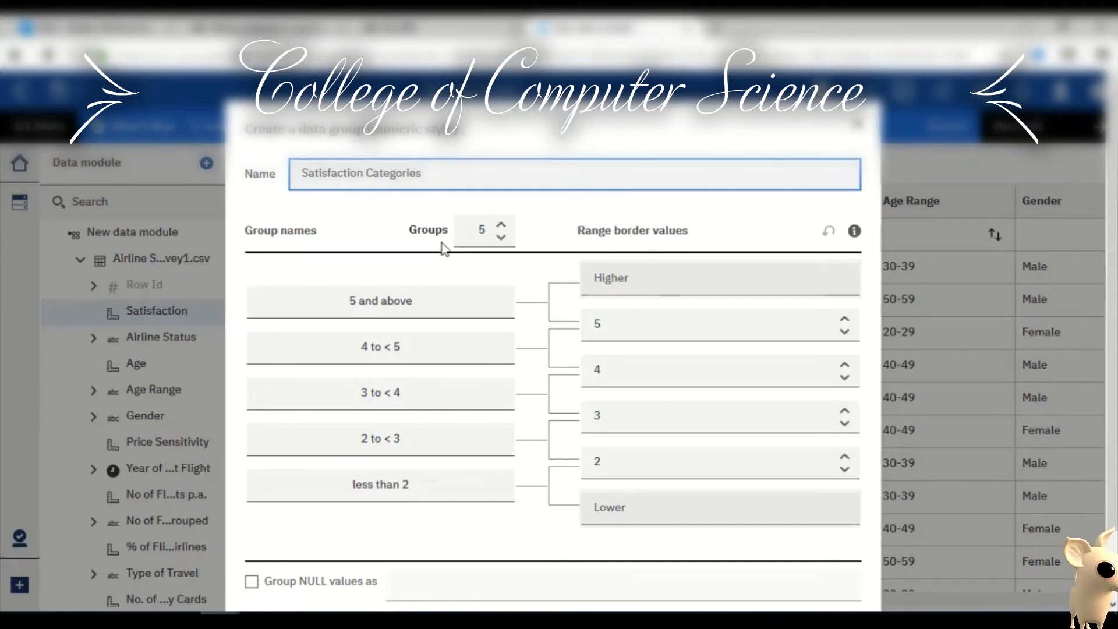
Reduce the data group to three groups and set the lower range border value to 2.
left_click(501, 239)
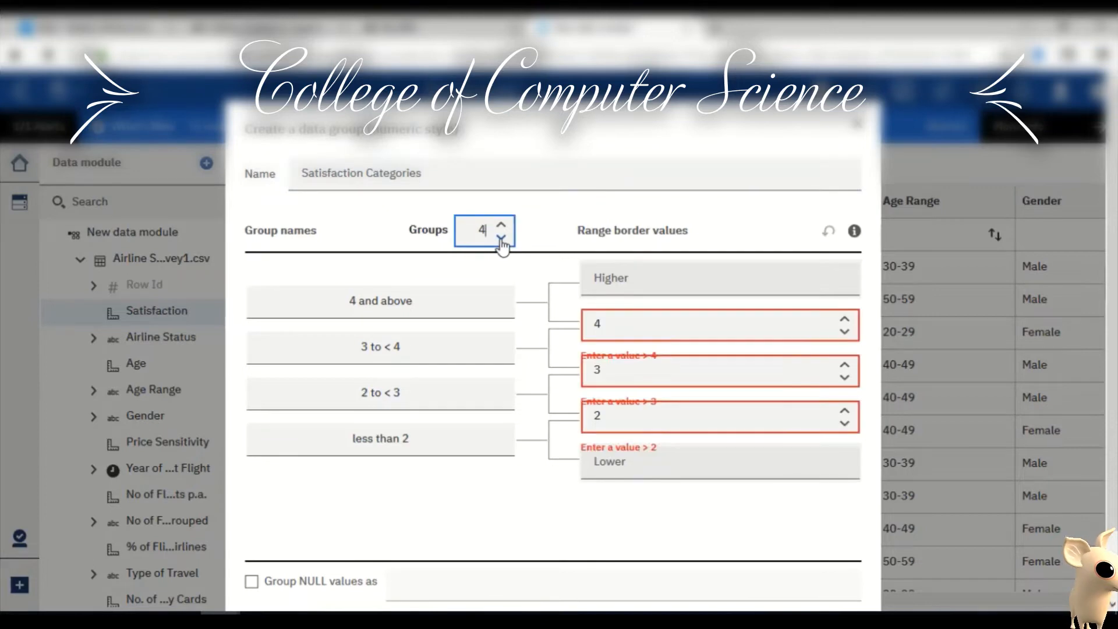
double_click(500, 239)
left_click(501, 226)
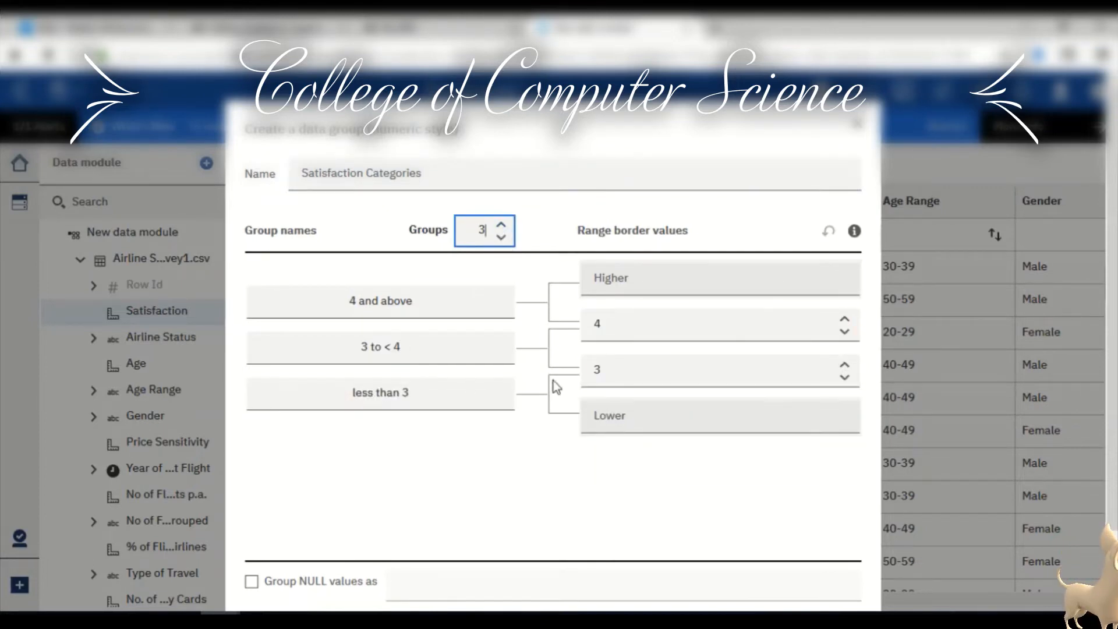
left_click(614, 371)
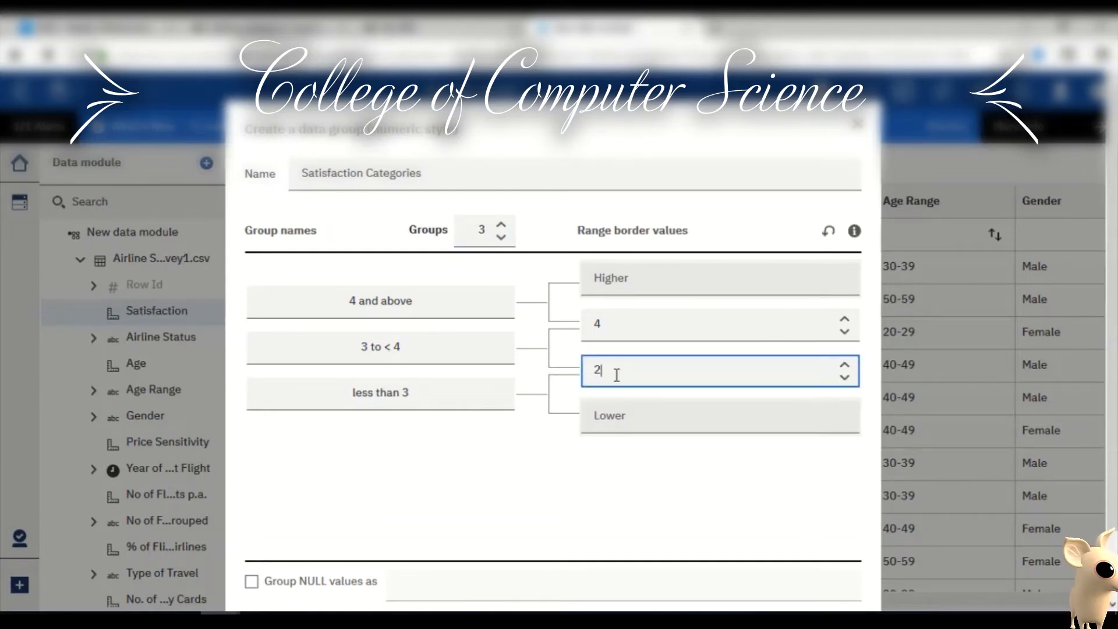
Name the lowest group, below 2, Unsatisfied.
double_click(448, 393)
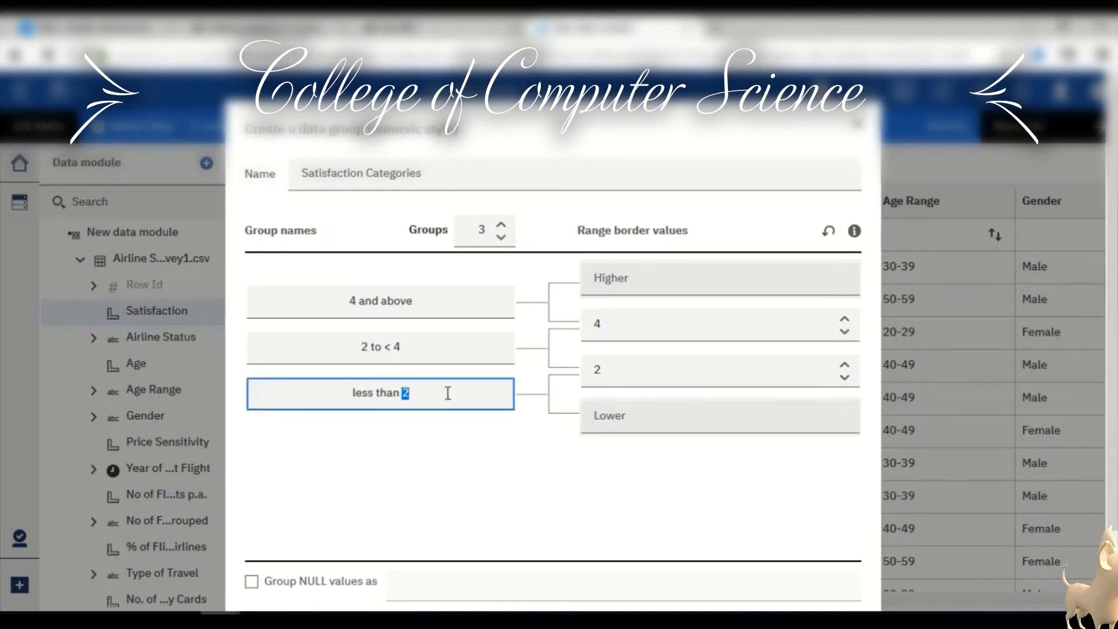
key("ctrl+a")
type("Unsati")
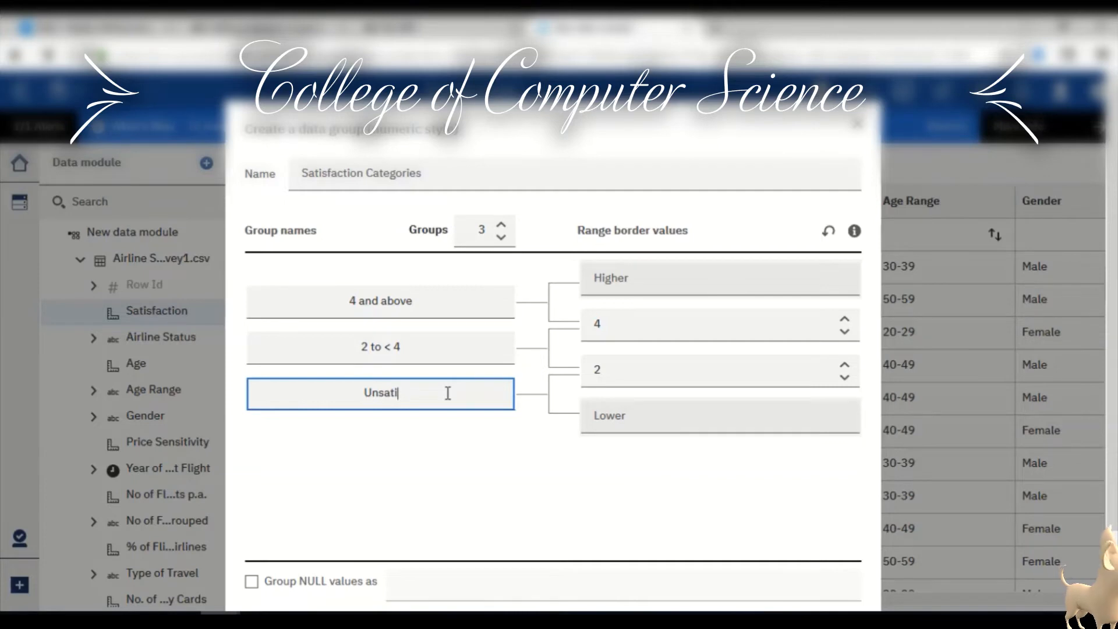
type("sfied")
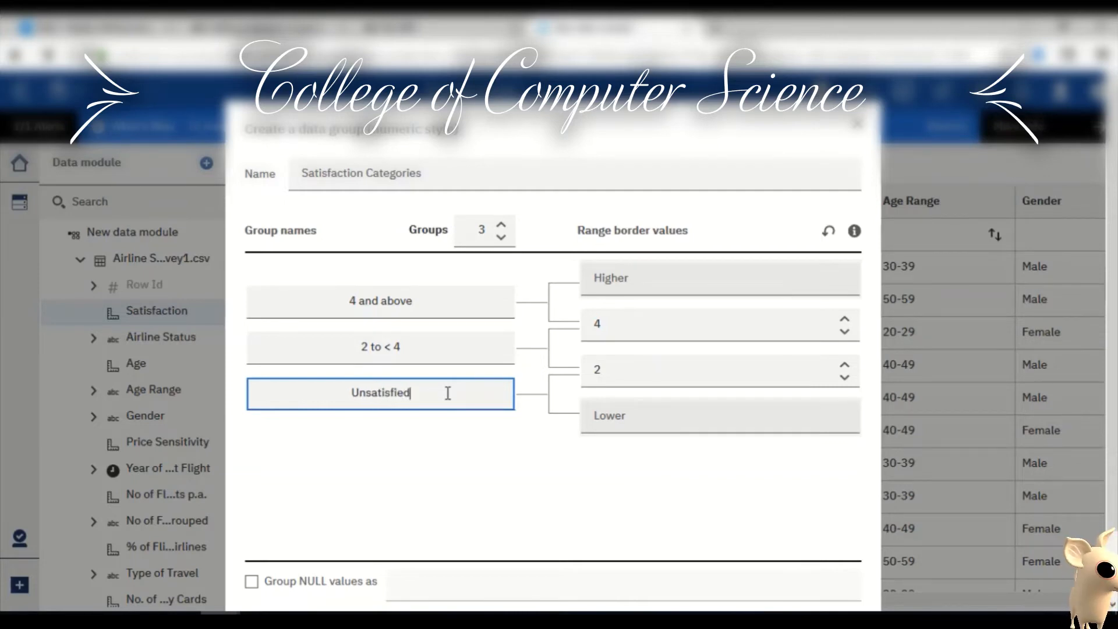
Enter 4 as the upper range border value and name the middle group Medium Satisfaction.
left_click(626, 339)
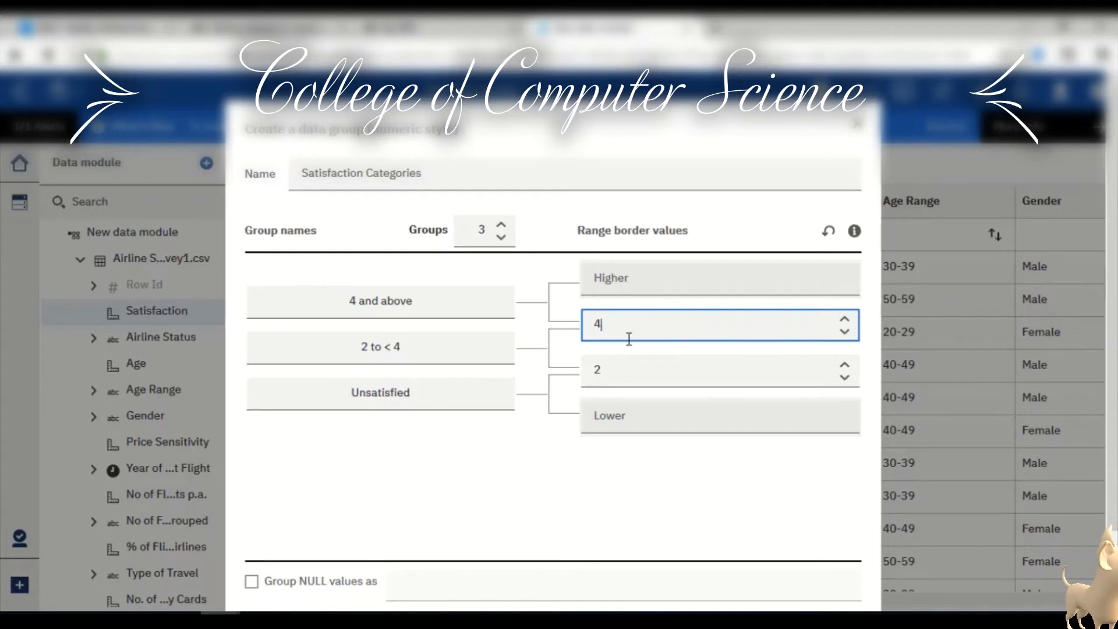
key("BackSpace")
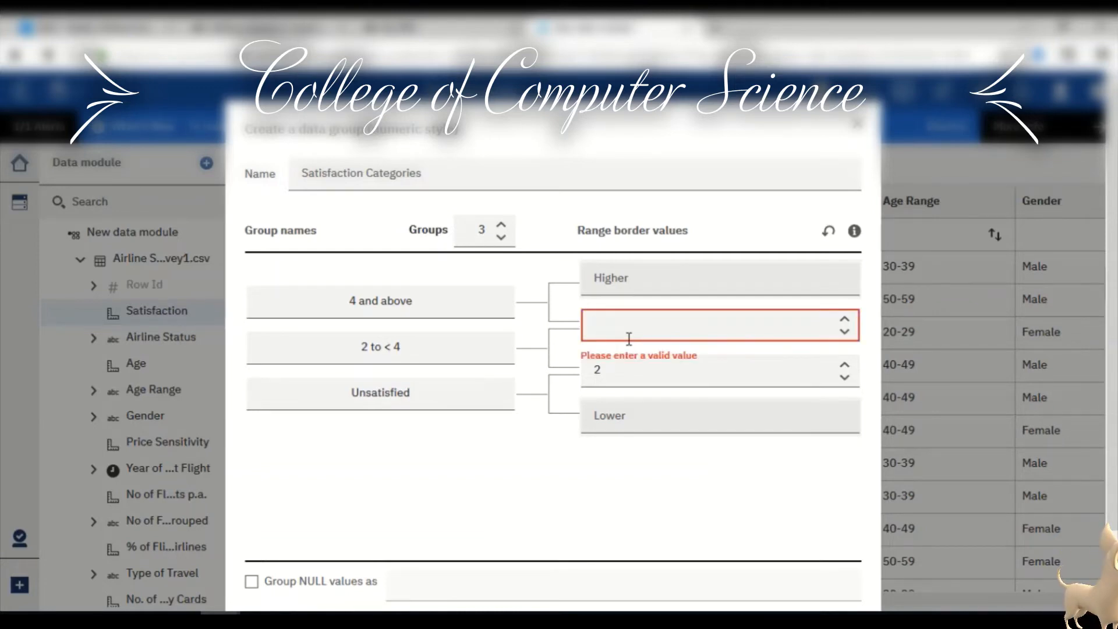
type("4")
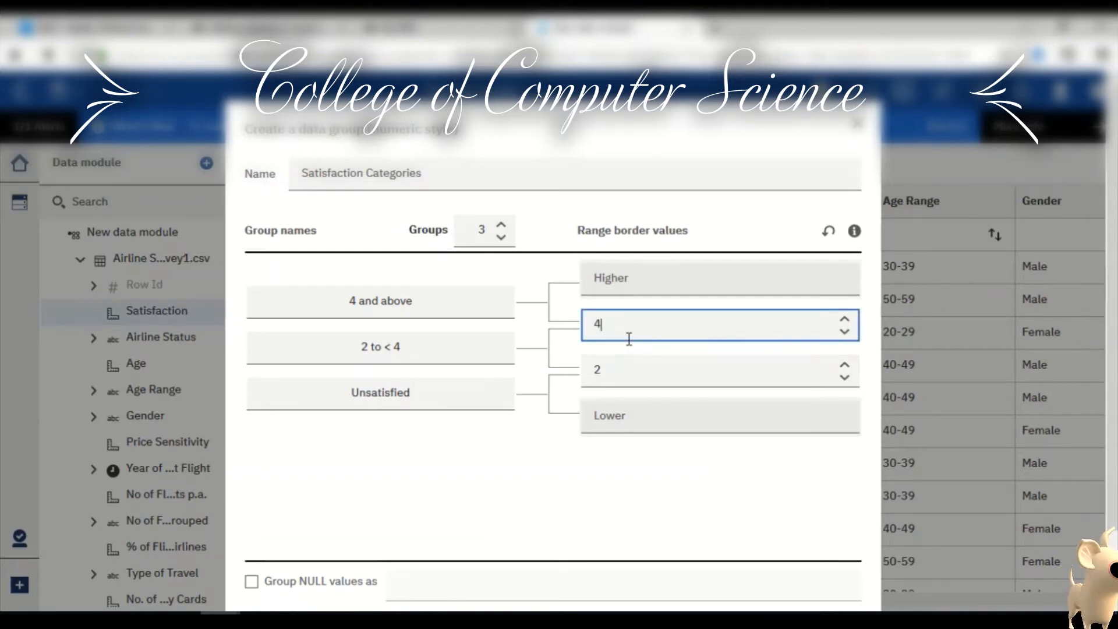
left_click(428, 342)
type("Me")
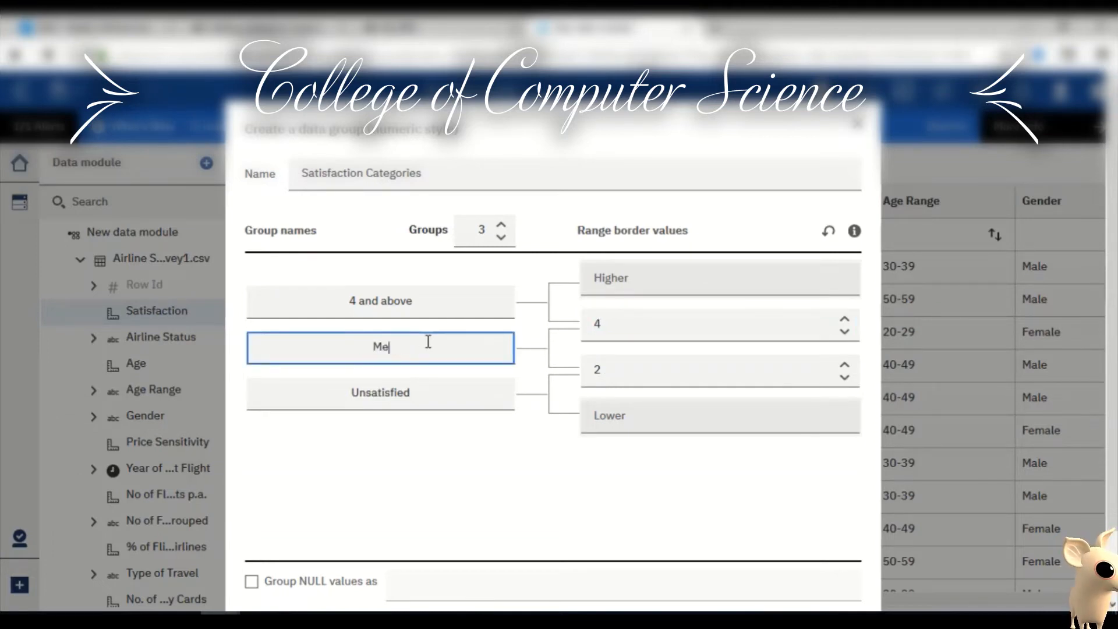
type("dium Sat")
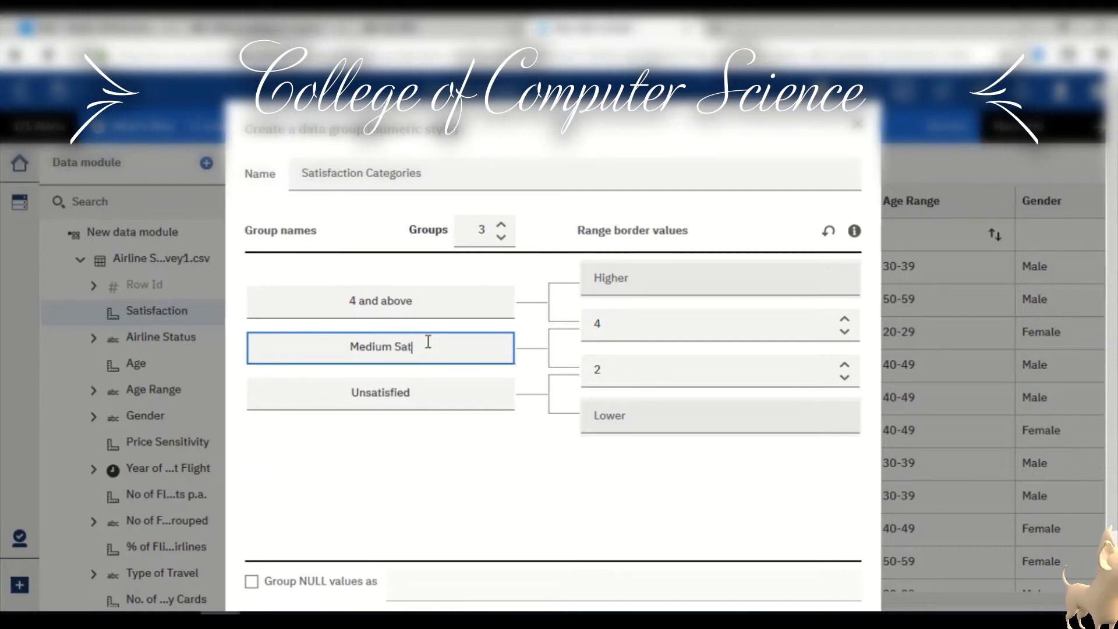
type("isfa")
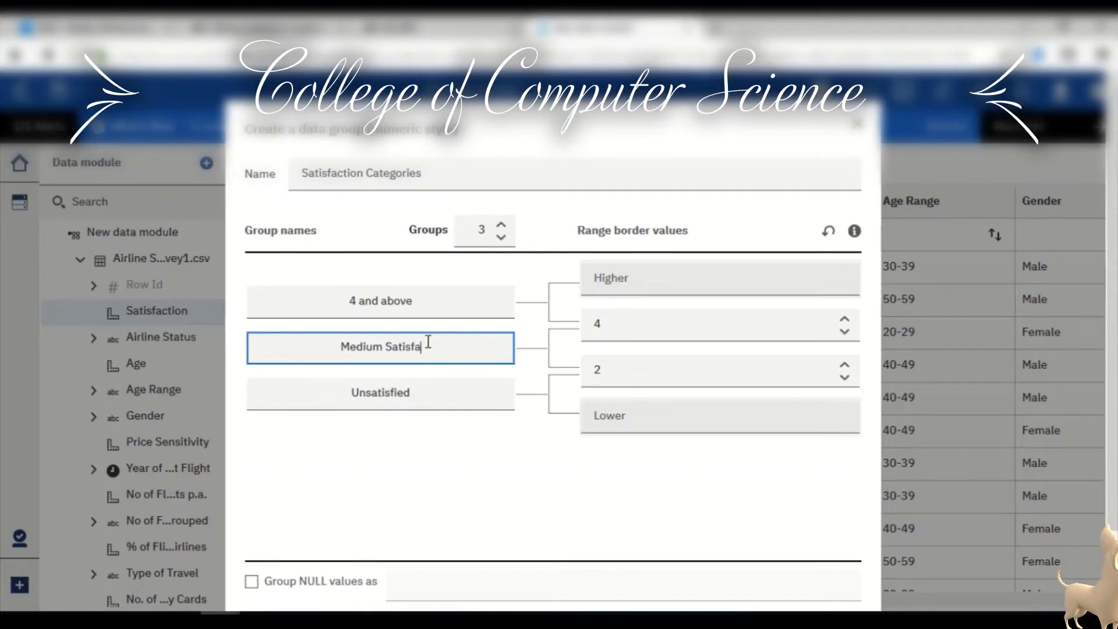
type("ttion")
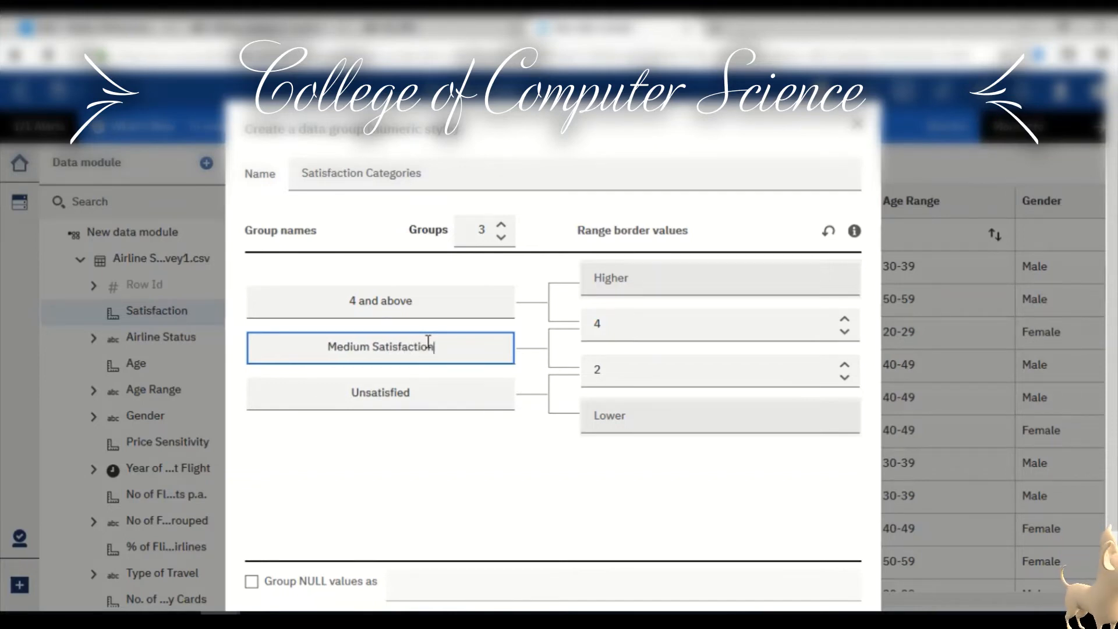
Name the highest group Highly Satisfied and create the data group.
double_click(421, 298)
left_click_drag(427, 303, 316, 300)
type("Hi")
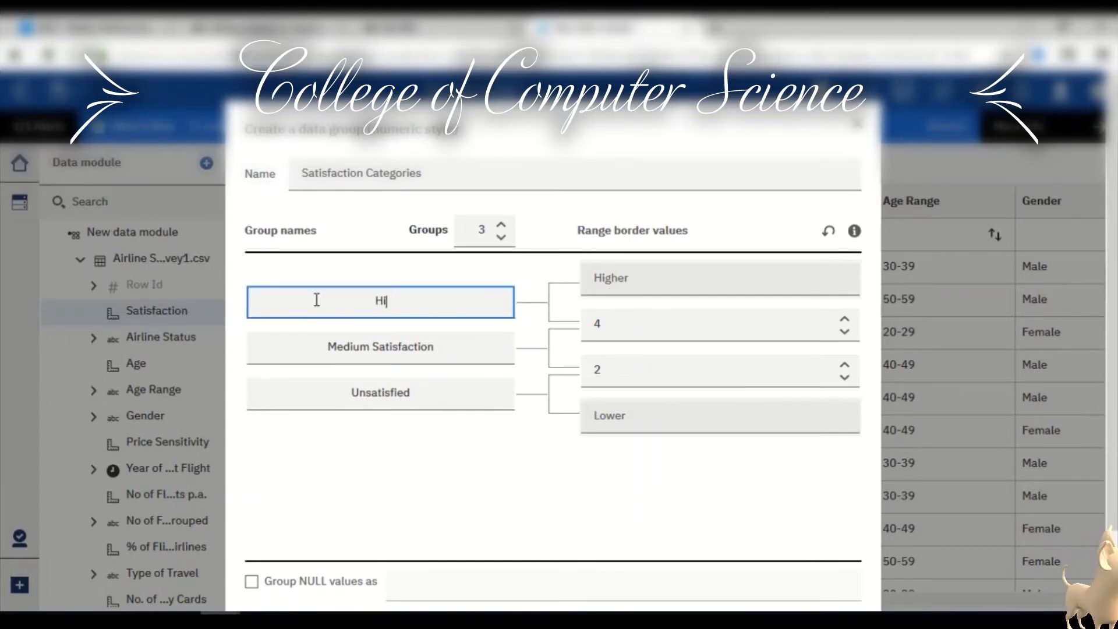
type("ghly Sa")
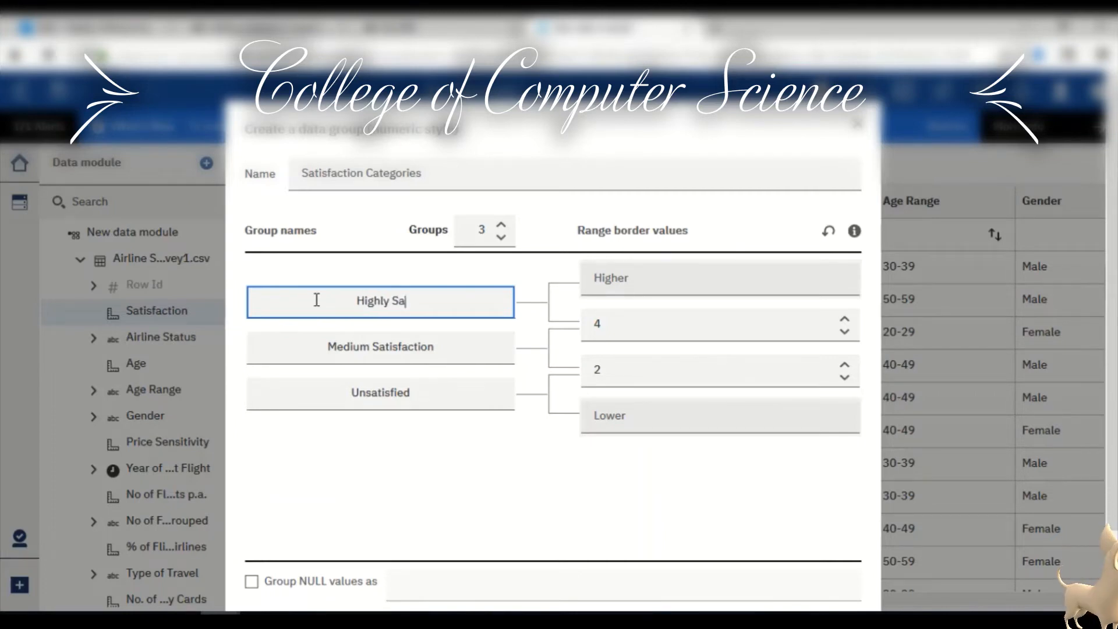
type("tisfied")
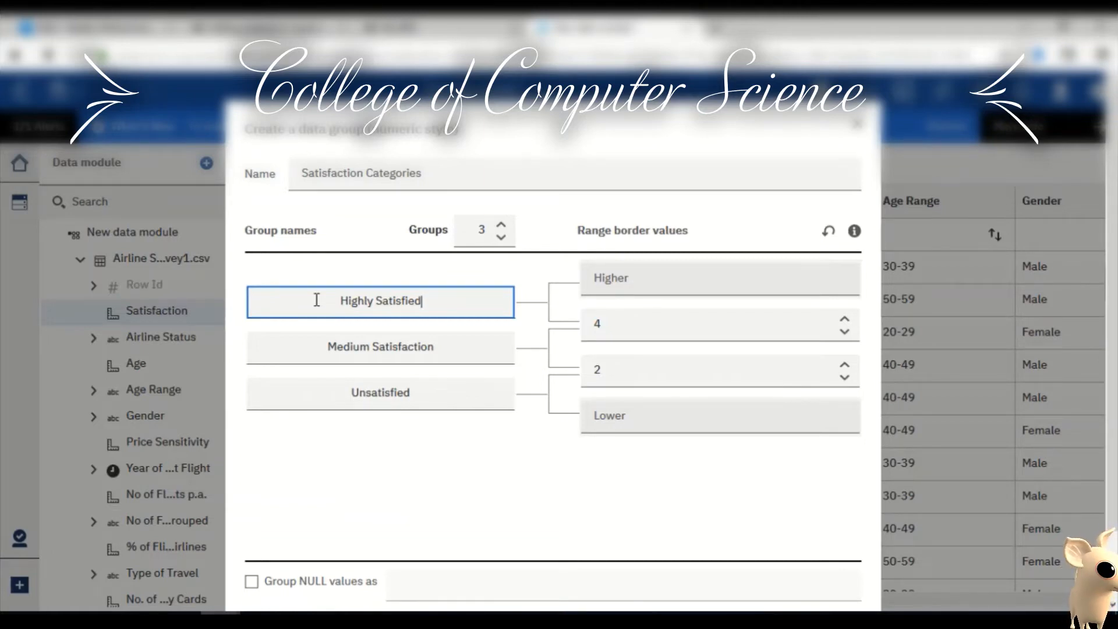
scroll(515, 439, "down", 2)
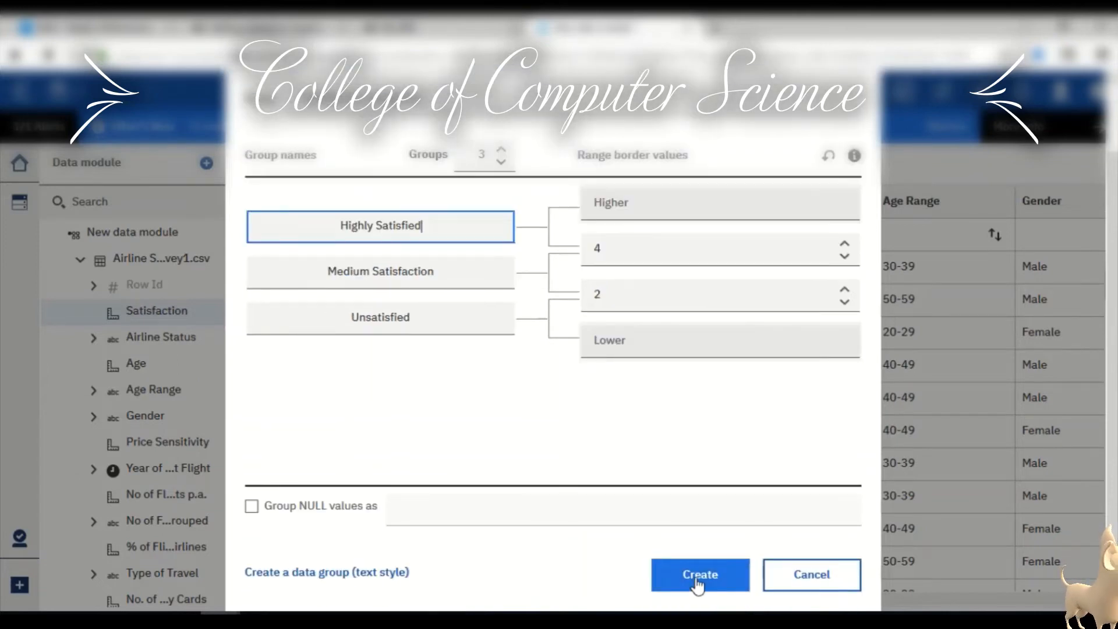
left_click(697, 585)
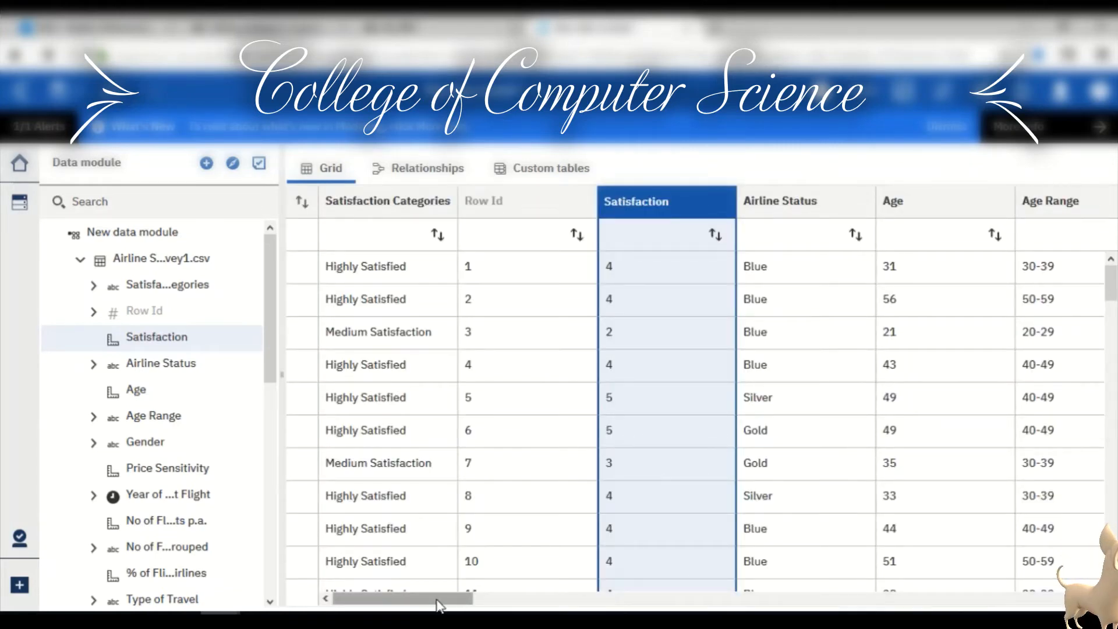
Compare the Satisfaction Categories labels with the Satisfaction scores row by row in the data grid.
left_click(366, 201)
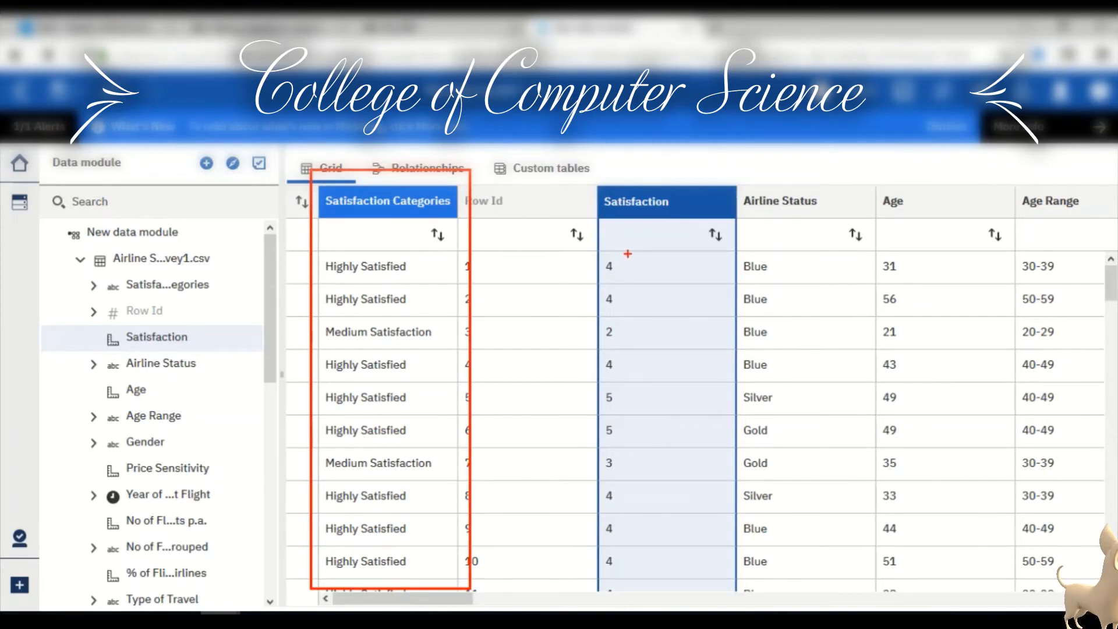
mouse_move(628, 254)
left_mouse_down()
mouse_move(609, 258)
mouse_move(595, 303)
mouse_move(635, 296)
mouse_move(636, 255)
left_mouse_up()
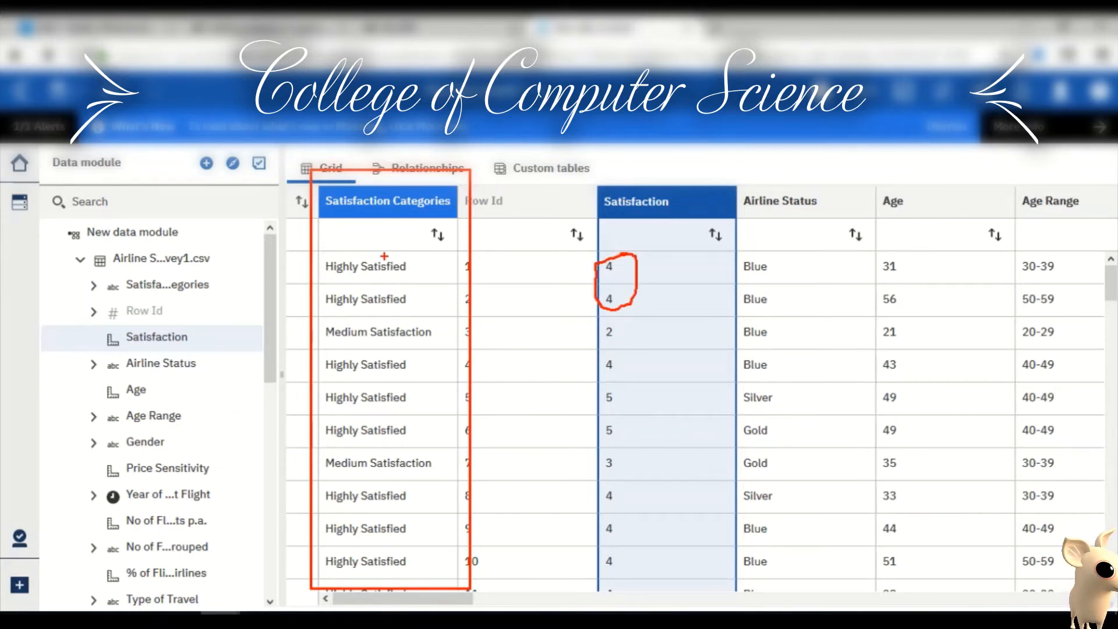
mouse_move(401, 252)
left_mouse_down()
mouse_move(323, 252)
mouse_move(320, 307)
mouse_move(385, 315)
mouse_move(431, 277)
mouse_move(411, 254)
left_mouse_up()
mouse_move(593, 447)
left_mouse_down()
mouse_move(602, 477)
mouse_move(622, 465)
mouse_move(607, 449)
left_mouse_up()
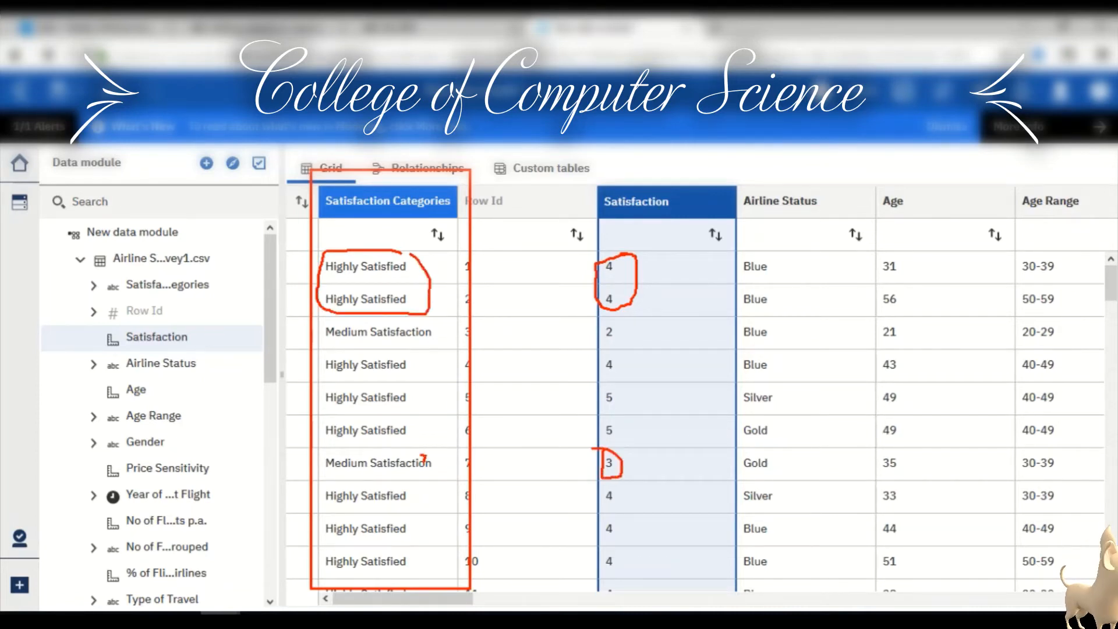
mouse_move(423, 457)
left_mouse_down()
mouse_move(340, 450)
mouse_move(315, 469)
mouse_move(428, 471)
left_mouse_up()
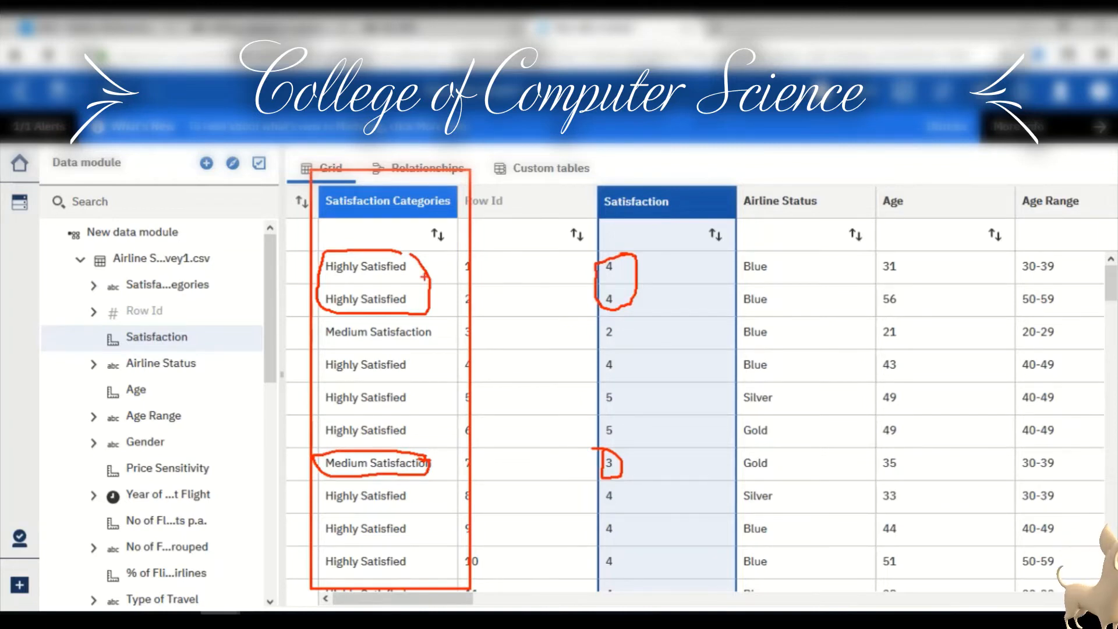
Set the Satisfaction column's data format type to Number and apply it.
right_click(238, 339)
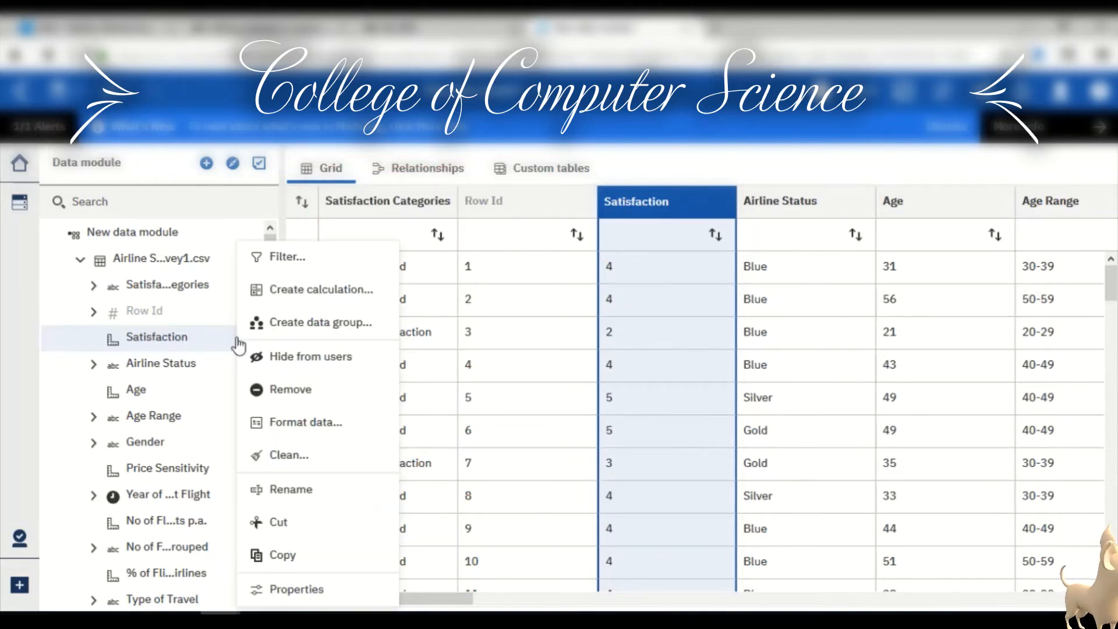
left_click(287, 430)
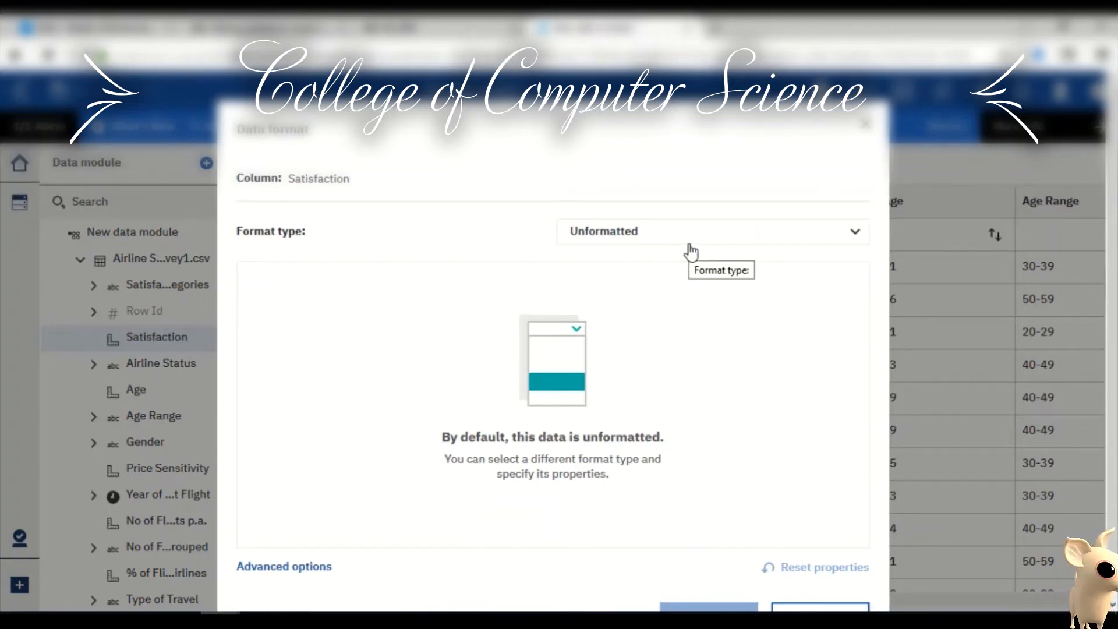
left_click(663, 236)
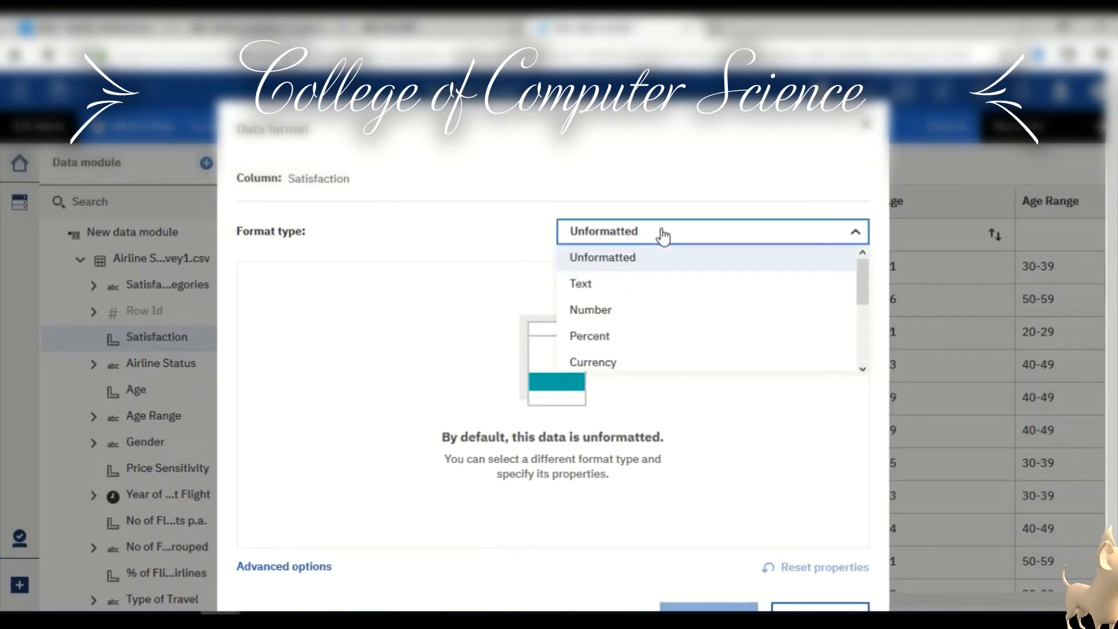
left_click(611, 320)
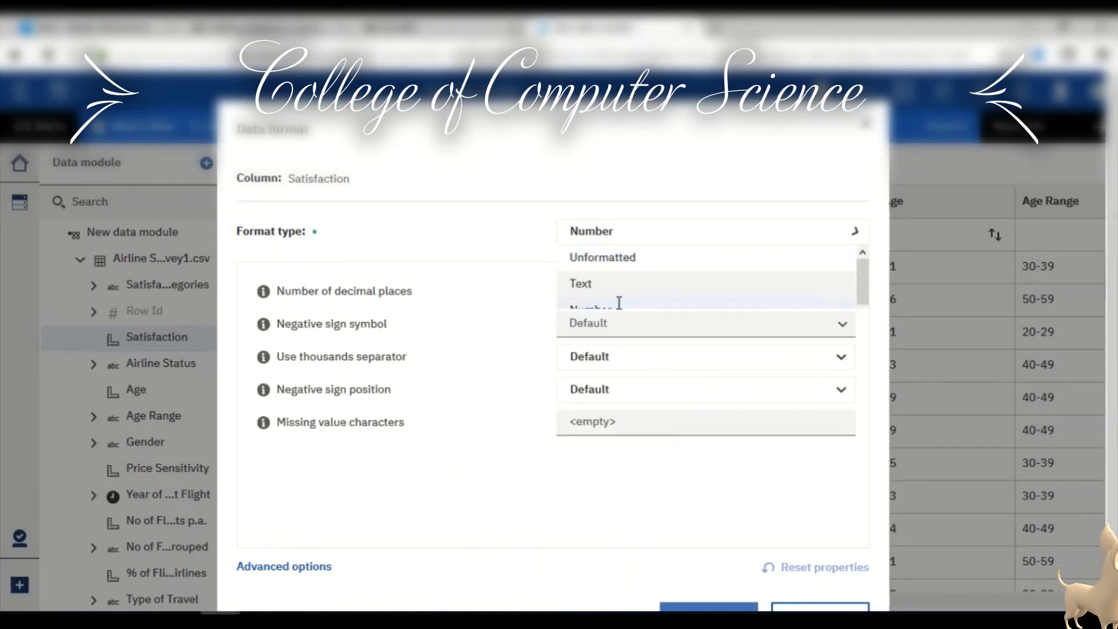
left_click(708, 591)
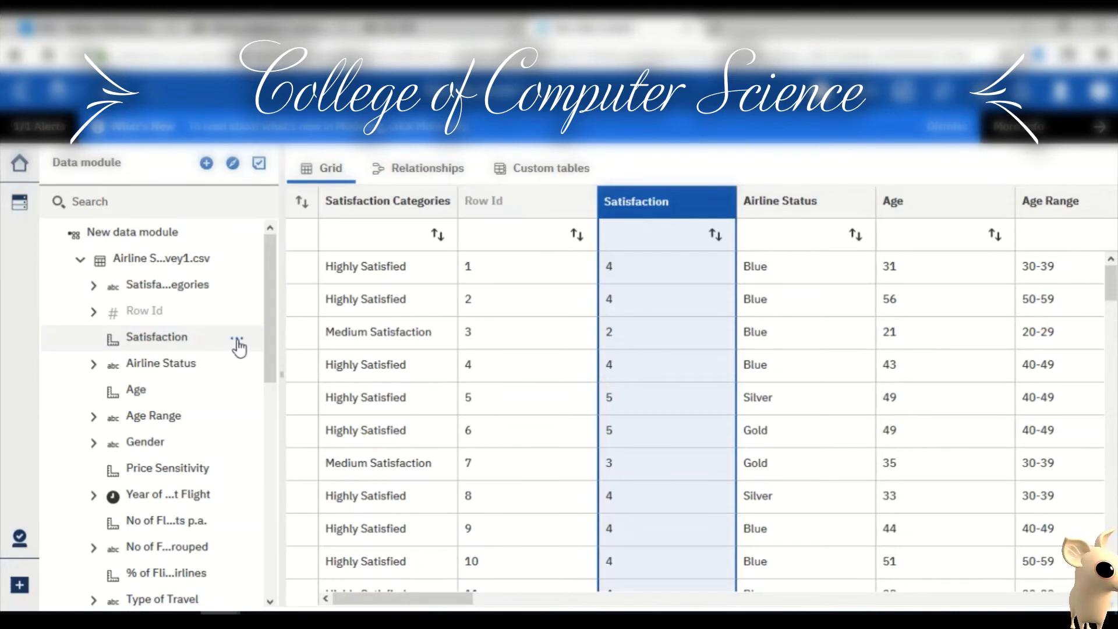
Review the NULL value cleaning options for the Satisfaction column without applying any, and check its other available actions.
left_click(237, 339)
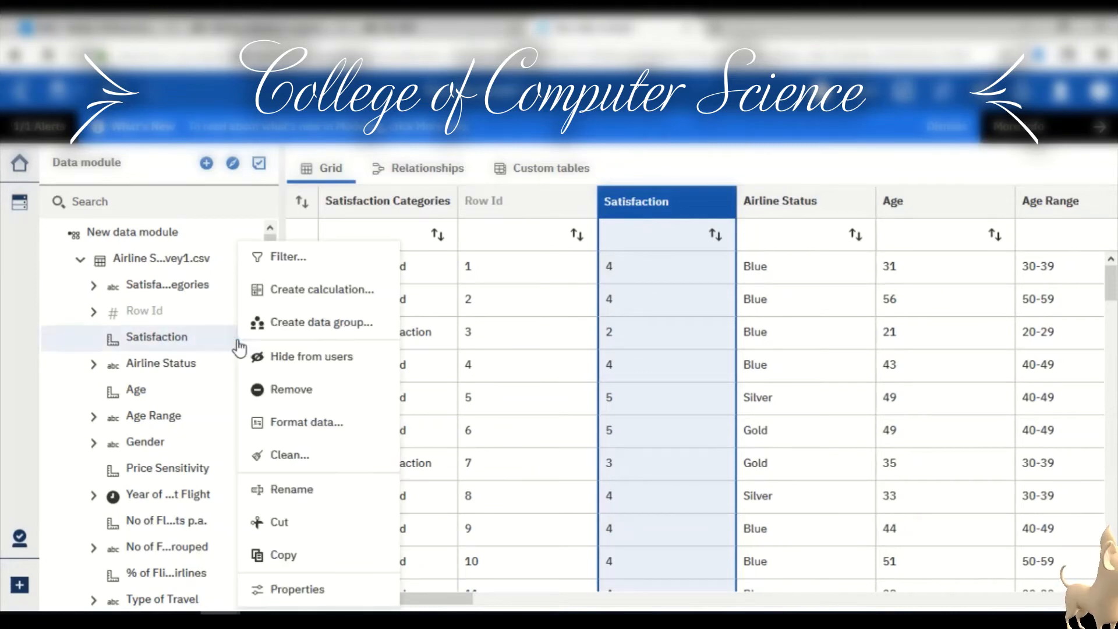
left_click(301, 460)
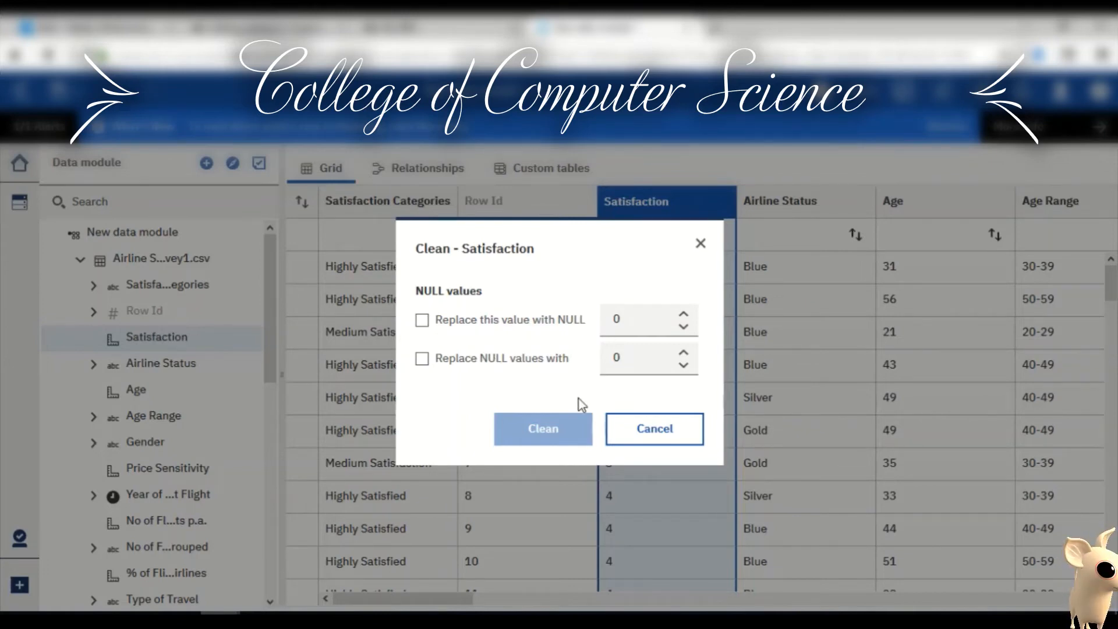
left_click(623, 434)
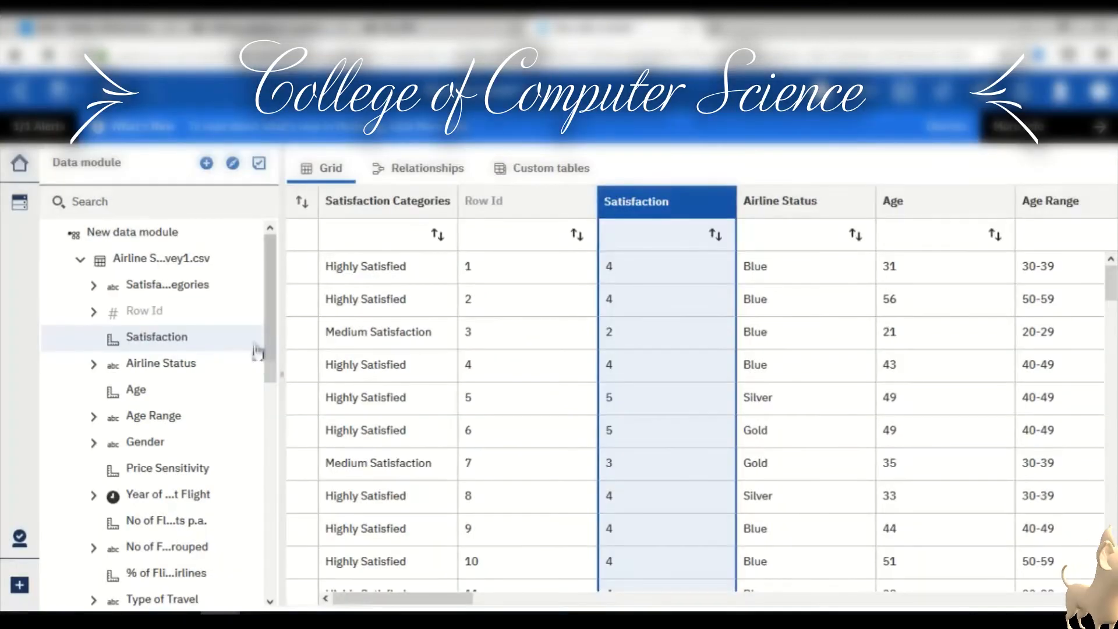
left_click(231, 345)
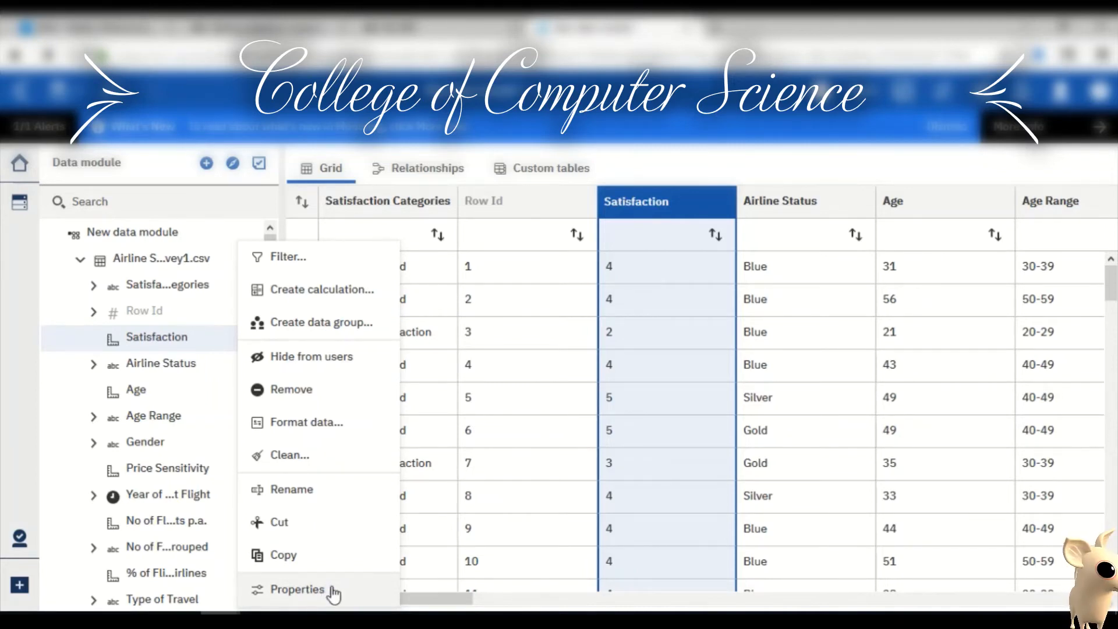
left_click(193, 502)
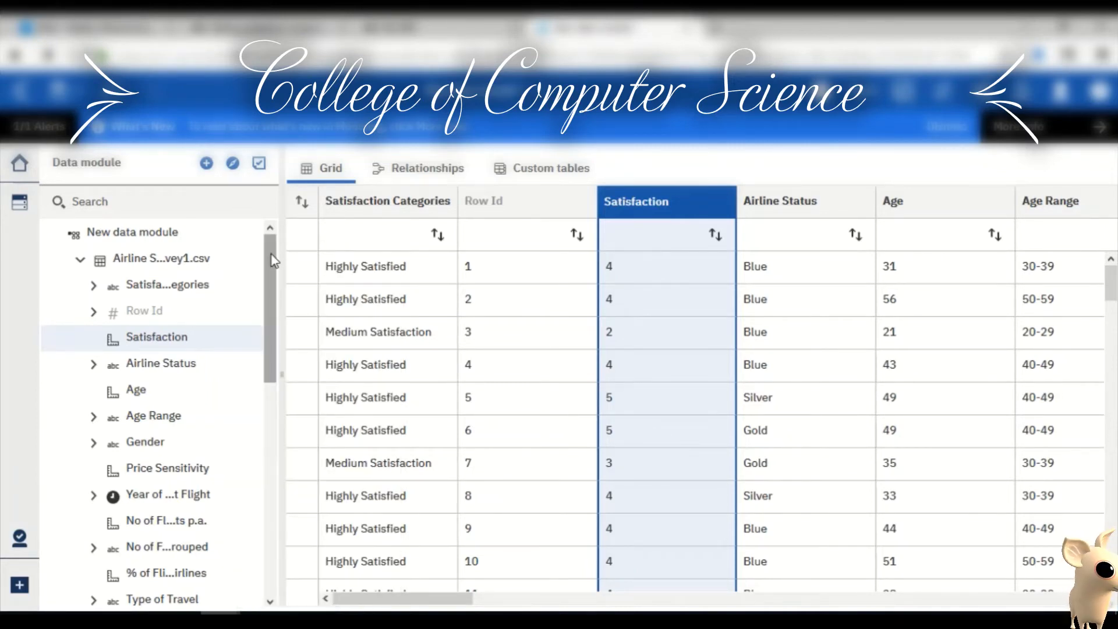
Select the Origin State and Origin City columns together and start a navigation path from them.
left_click_drag(271, 254, 257, 489)
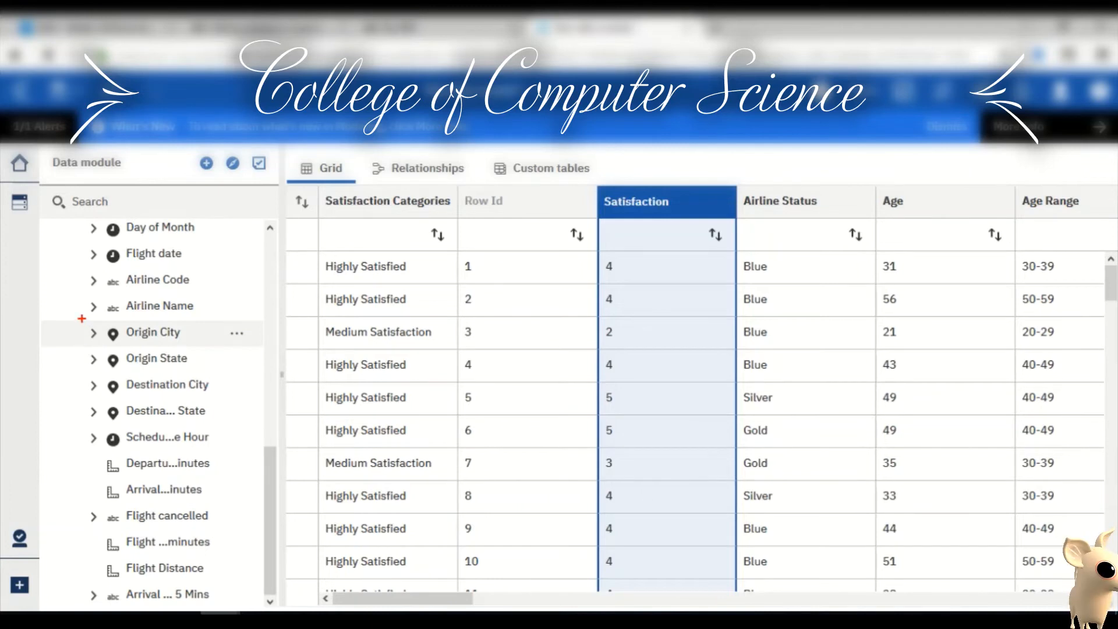
mouse_move(81, 319)
left_mouse_down()
mouse_move(172, 363)
mouse_move(250, 374)
mouse_move(158, 367)
left_mouse_up()
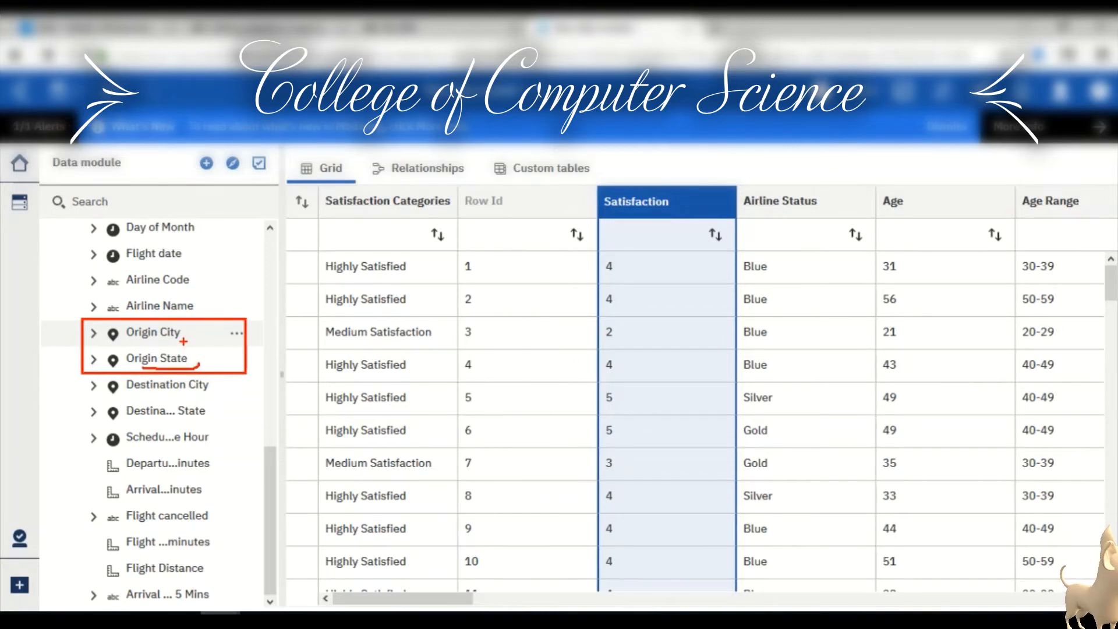
left_click_drag(183, 342, 135, 345)
key("Escape")
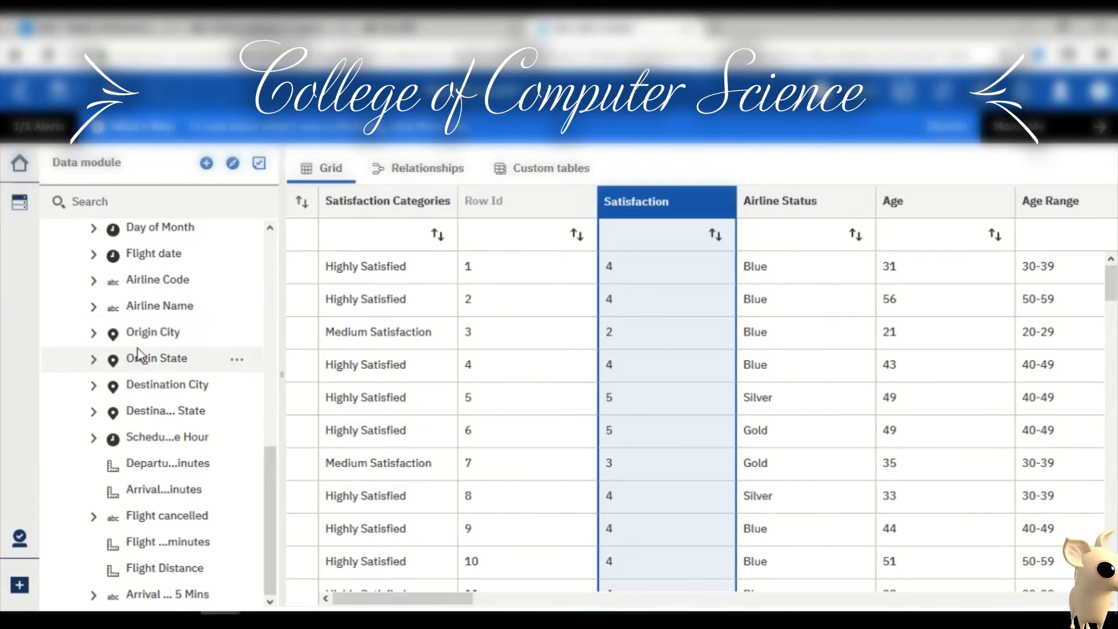
left_click(158, 359)
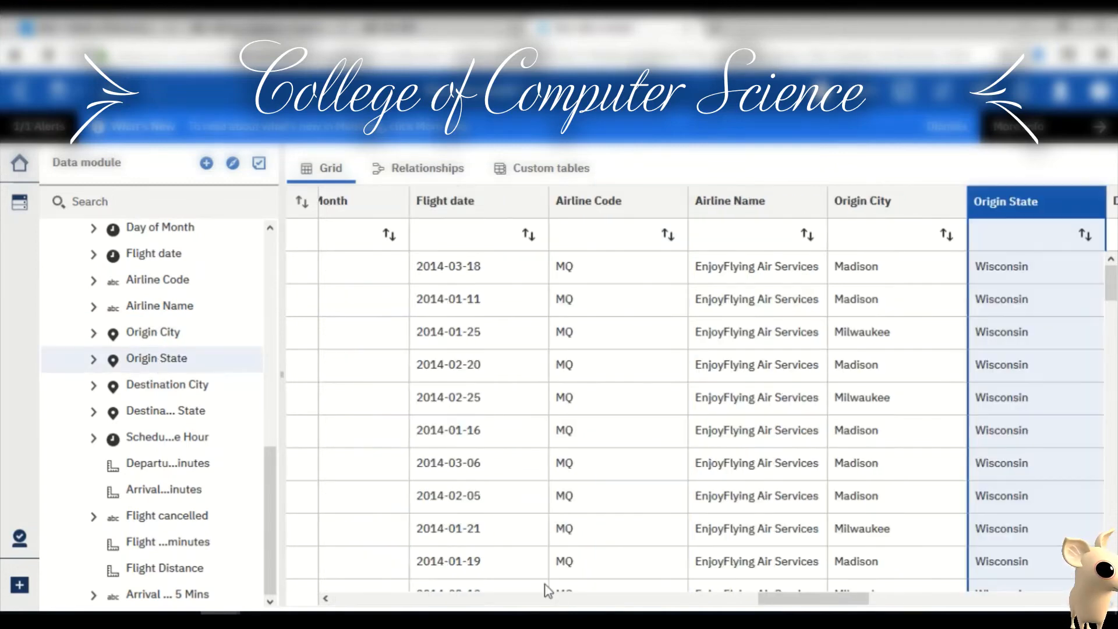
left_click_drag(793, 606, 831, 606)
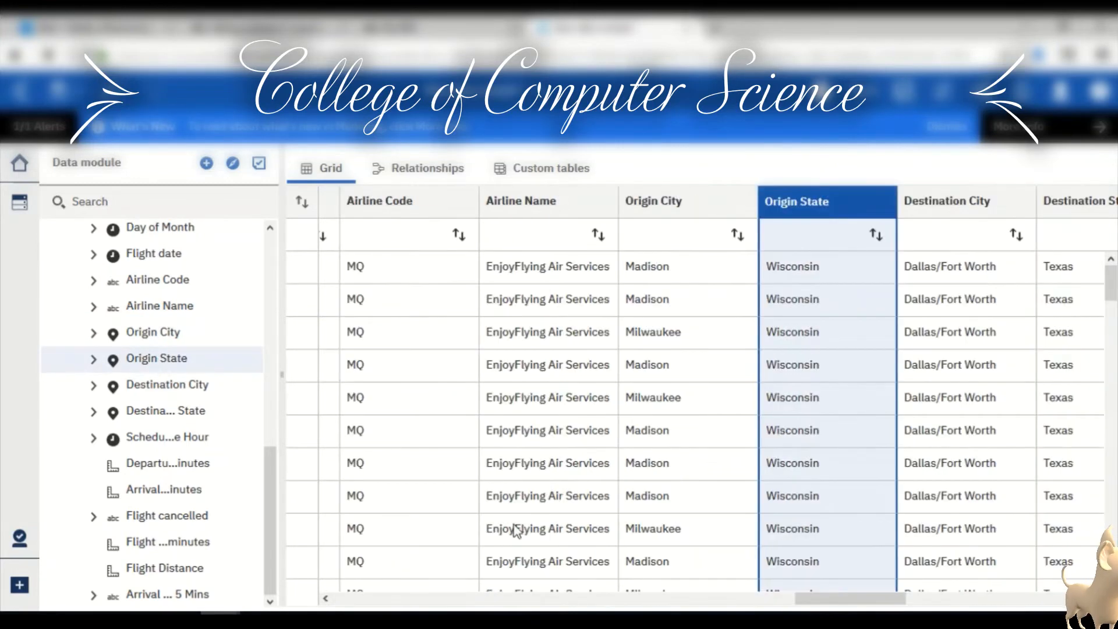
left_click(176, 338, "ctrl")
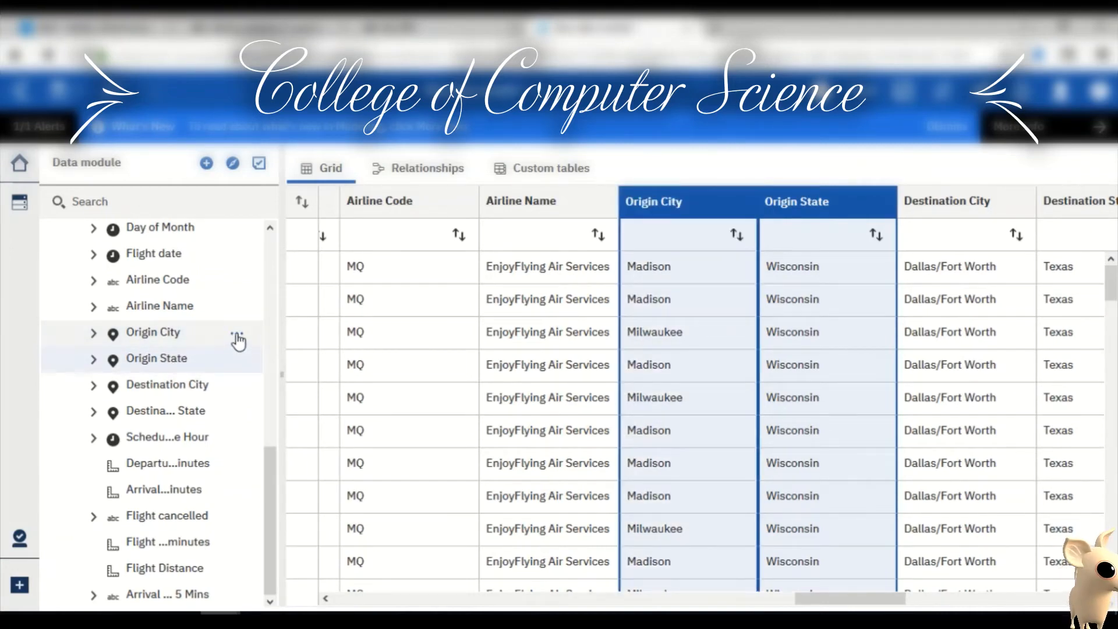
left_click(237, 337)
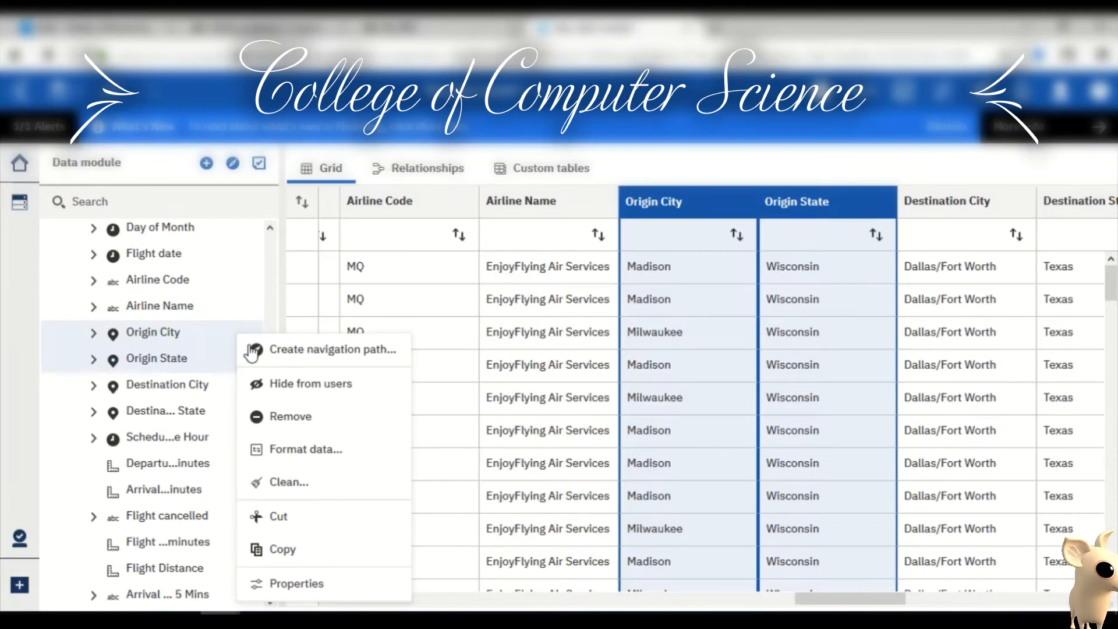
left_click(299, 353)
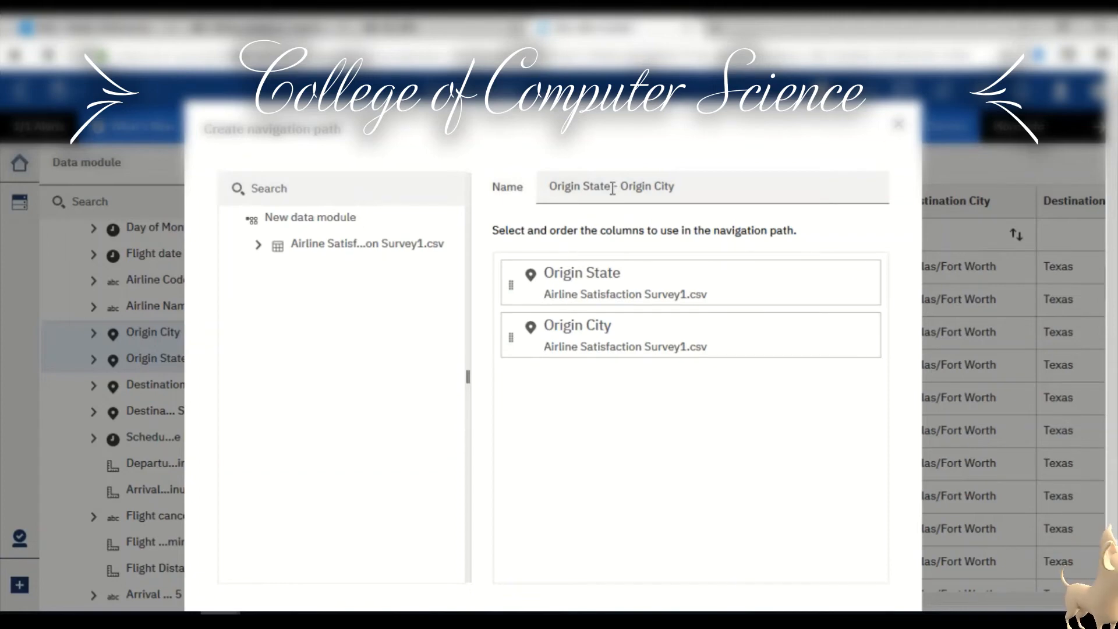
Name the navigation path Origin State/City and create it.
left_click_drag(611, 187, 653, 187)
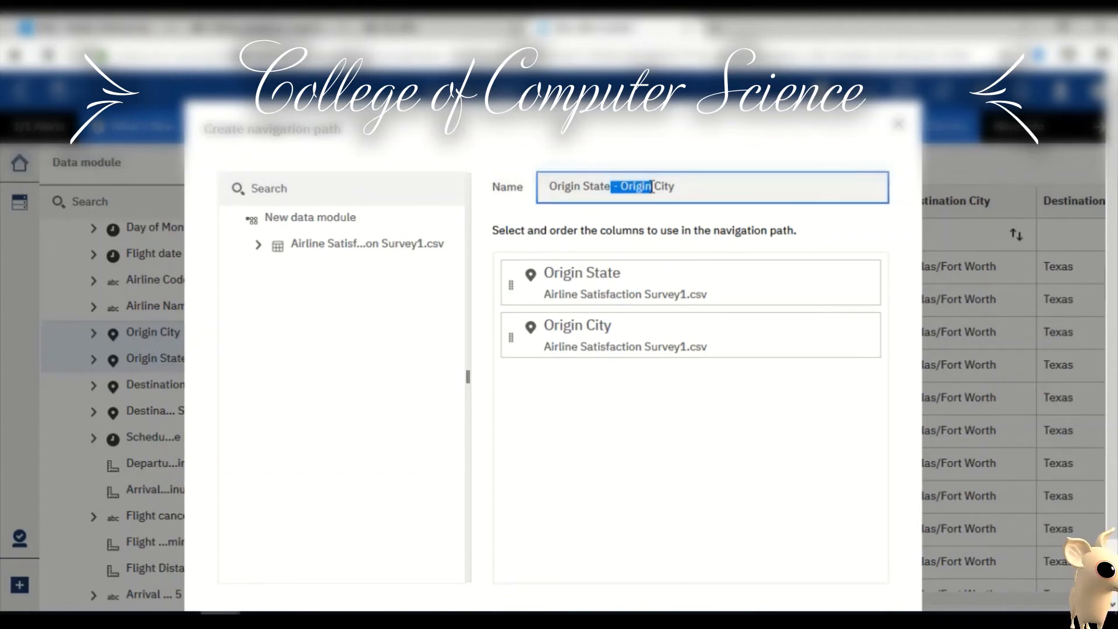
key("BackSpace")
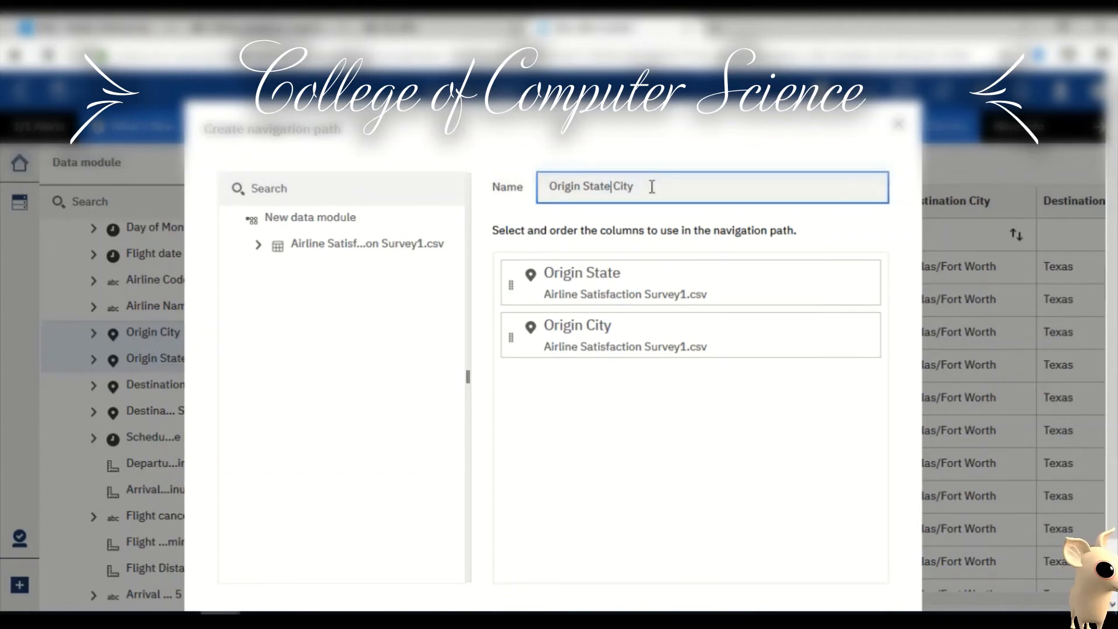
type("/")
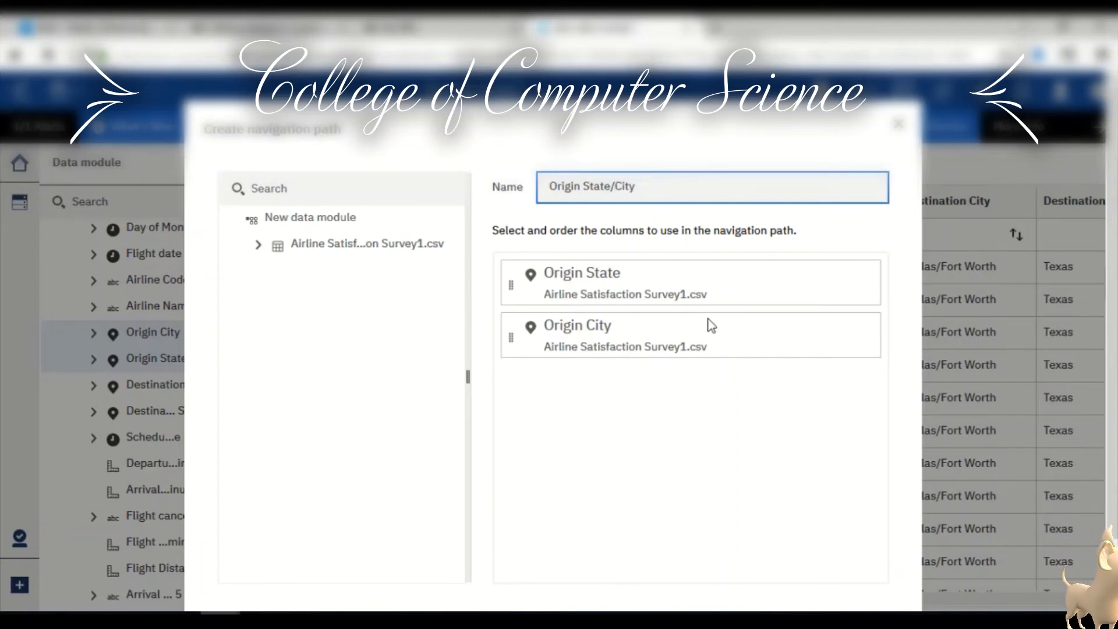
scroll(684, 354, "down", 2)
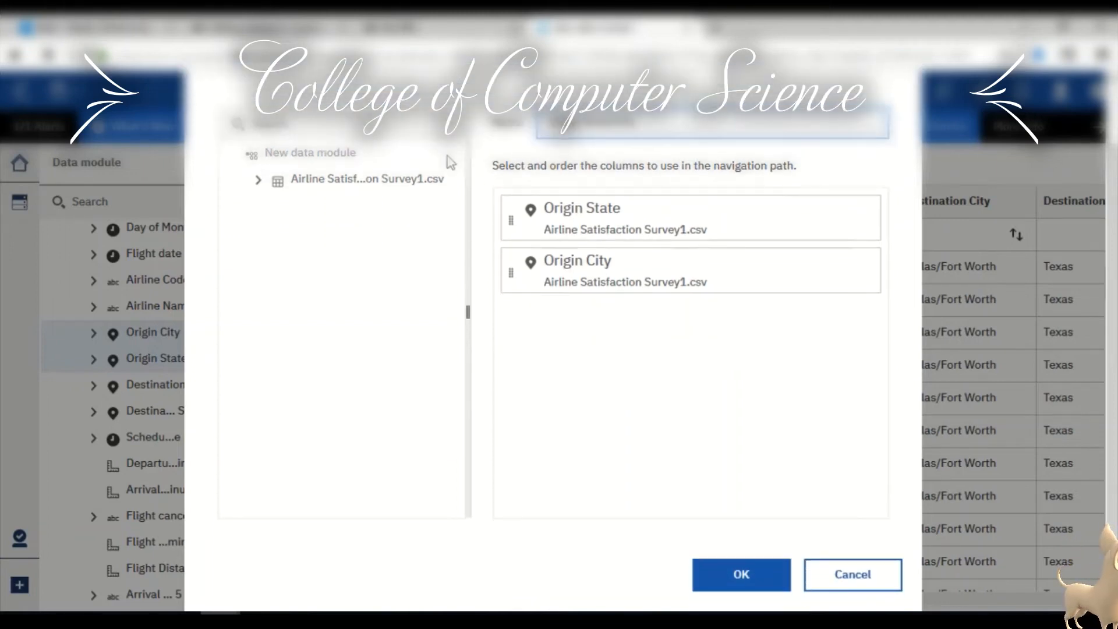
left_click(775, 573)
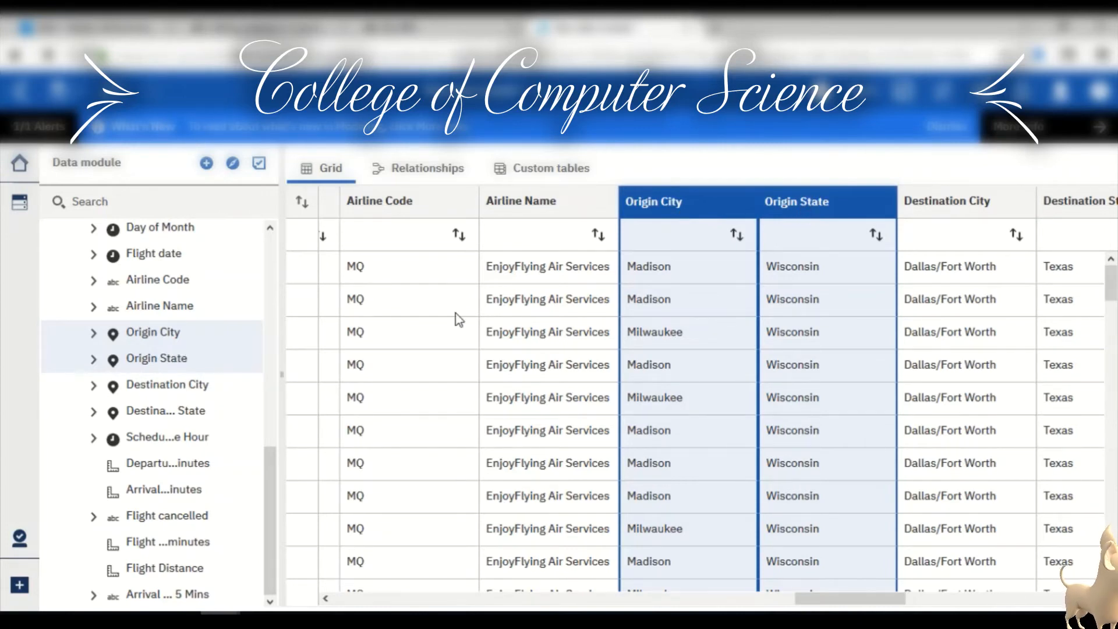
Start a navigation path from the Destination State and Destination City columns, ordered with Destination State first.
left_click(165, 414)
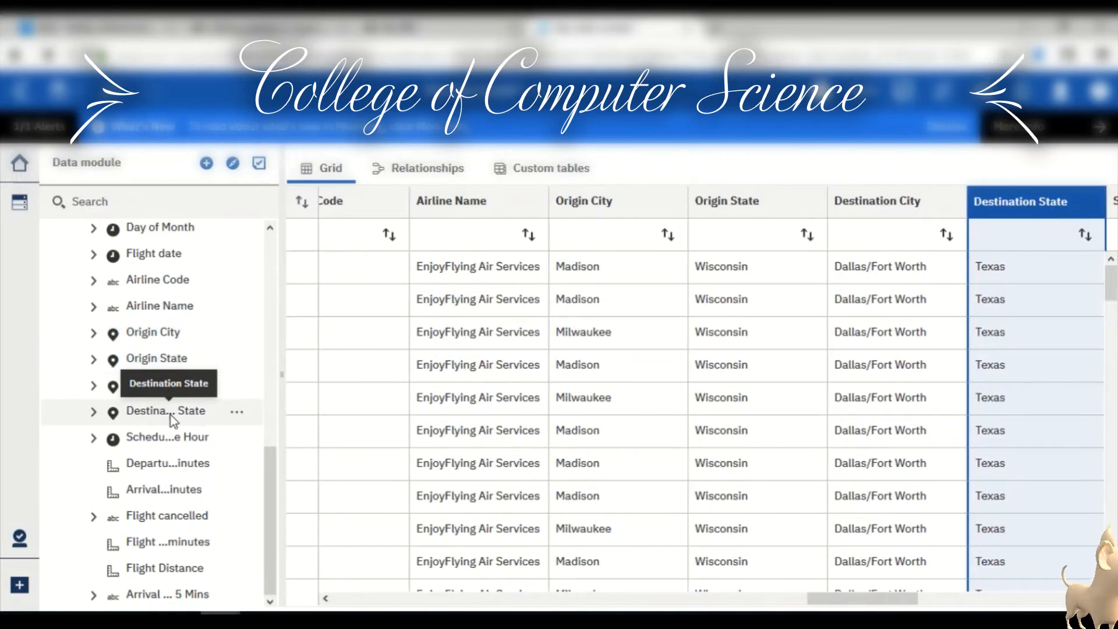
left_click_drag(864, 600, 881, 598)
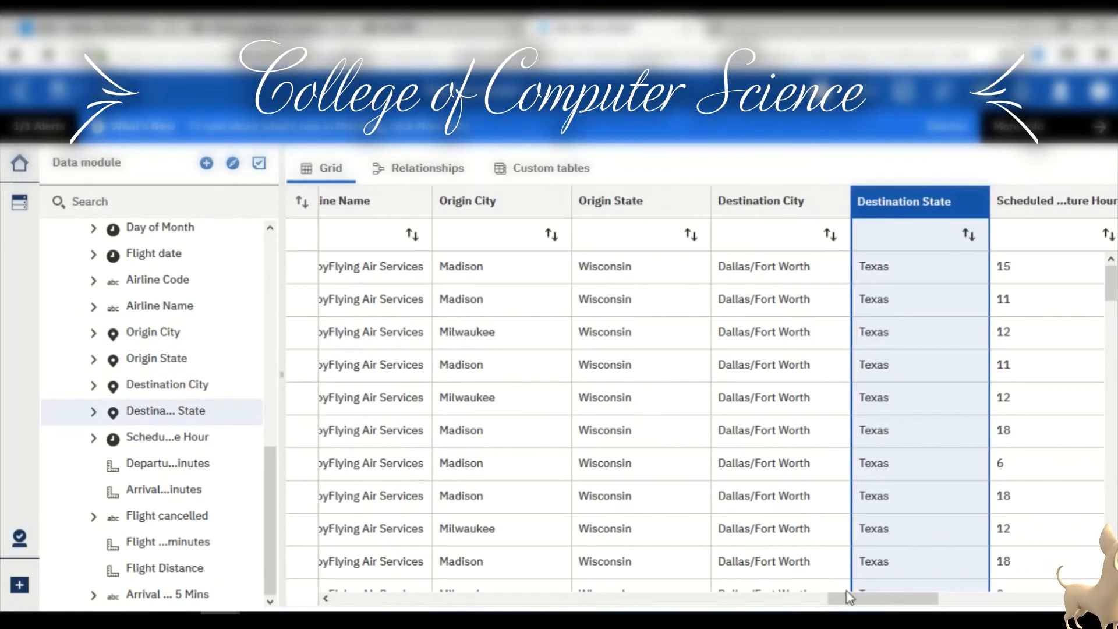
left_click(183, 387, "ctrl")
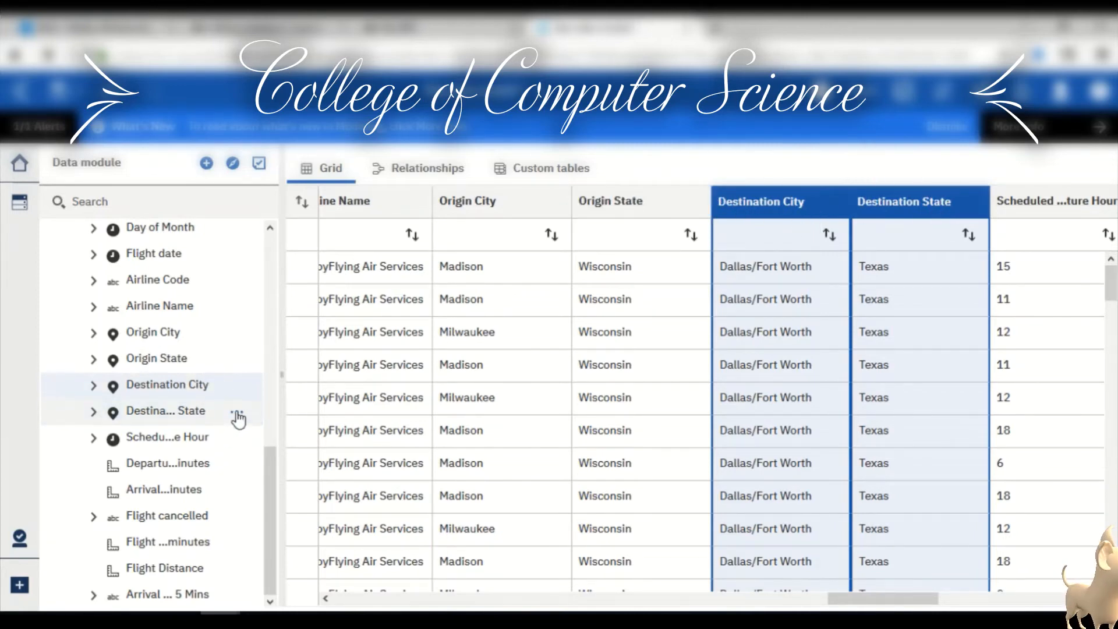
left_click(237, 416)
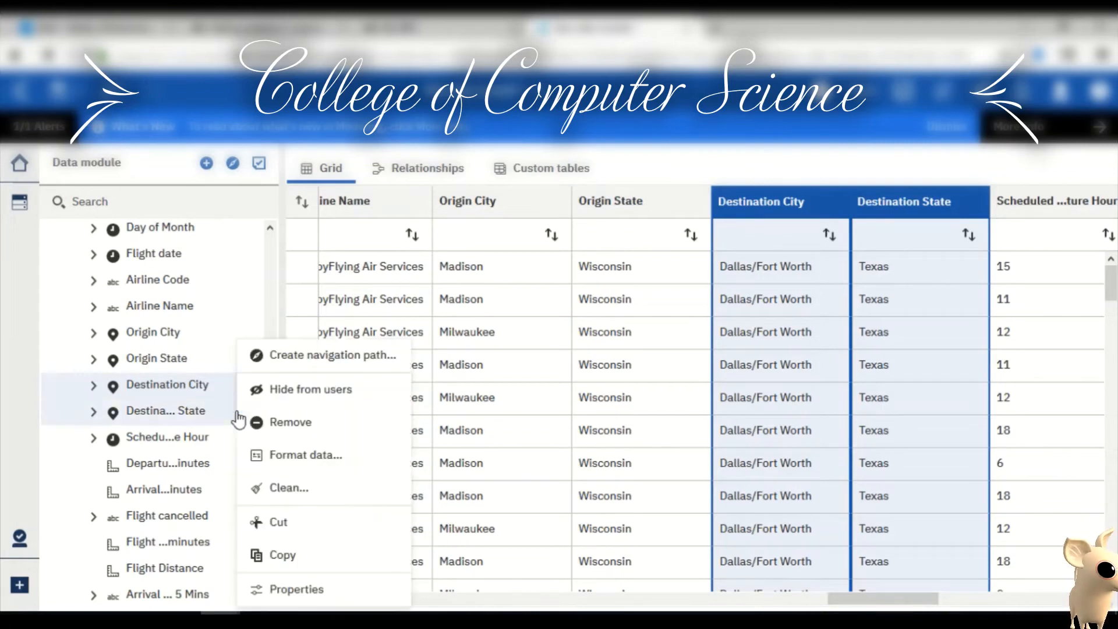
left_click(296, 361)
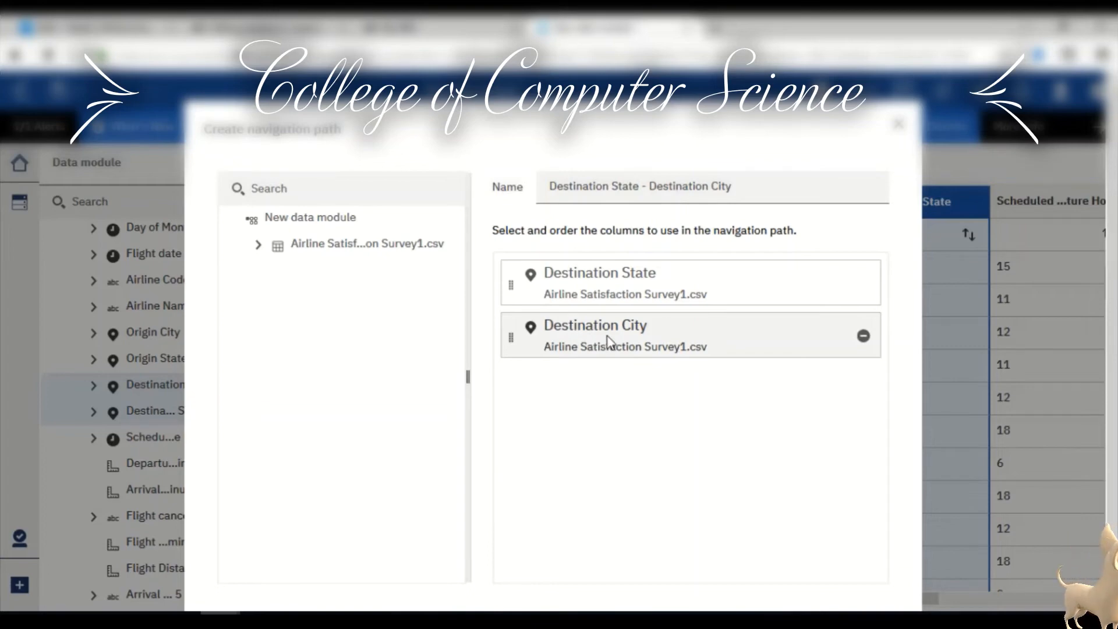
left_click_drag(607, 341, 583, 275)
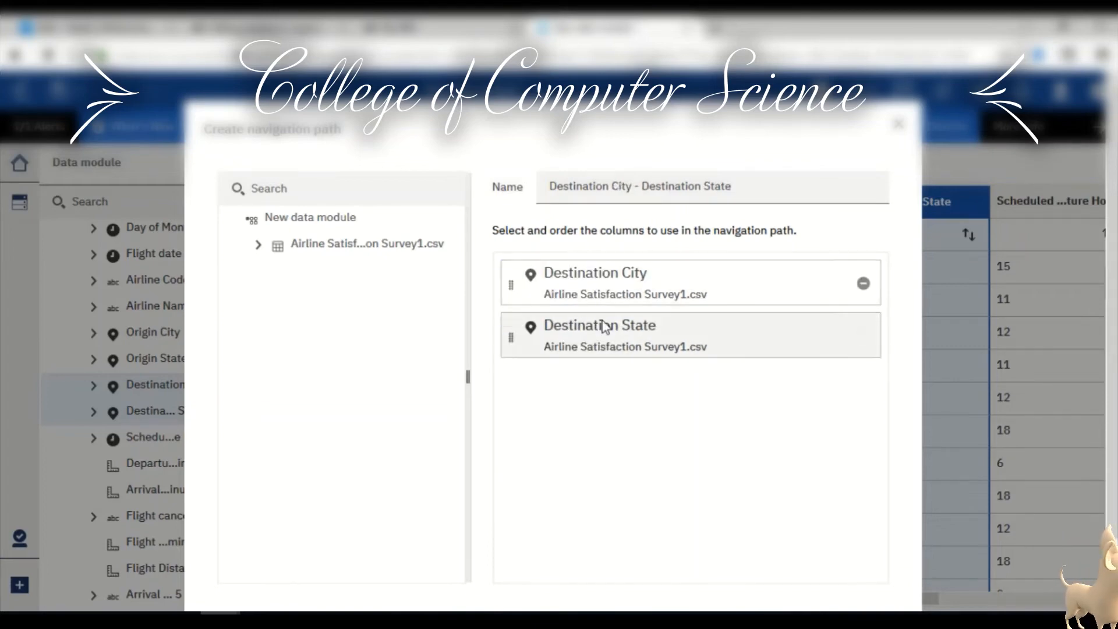
left_click_drag(642, 344, 629, 277)
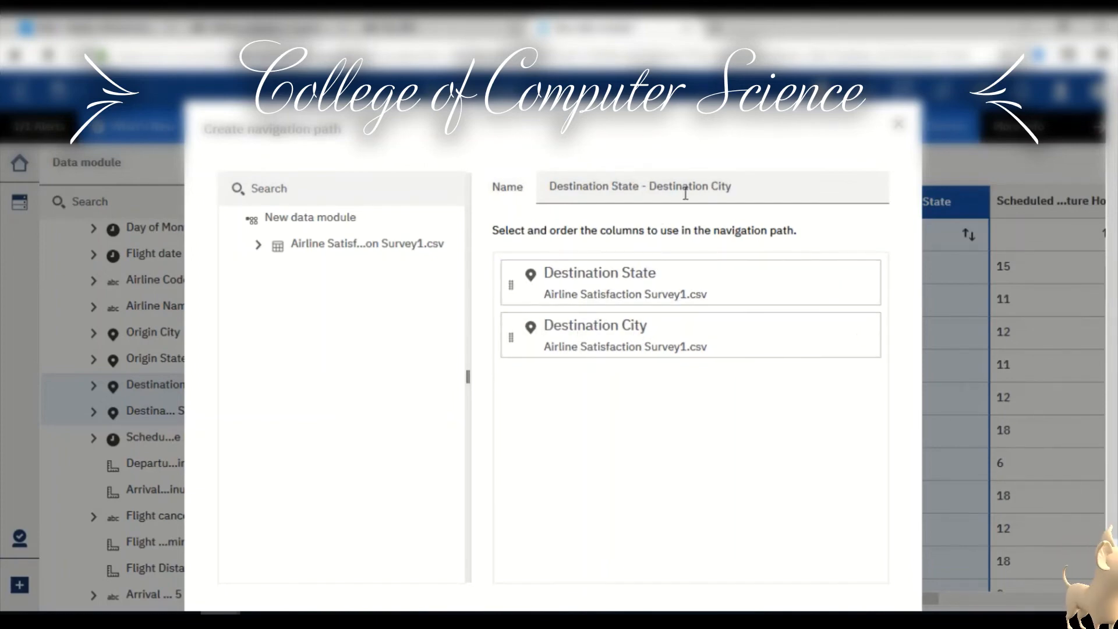
Name the navigation path Destination State/City and create it.
left_click(708, 188)
left_click_drag(709, 187, 641, 189)
key("BackSpace")
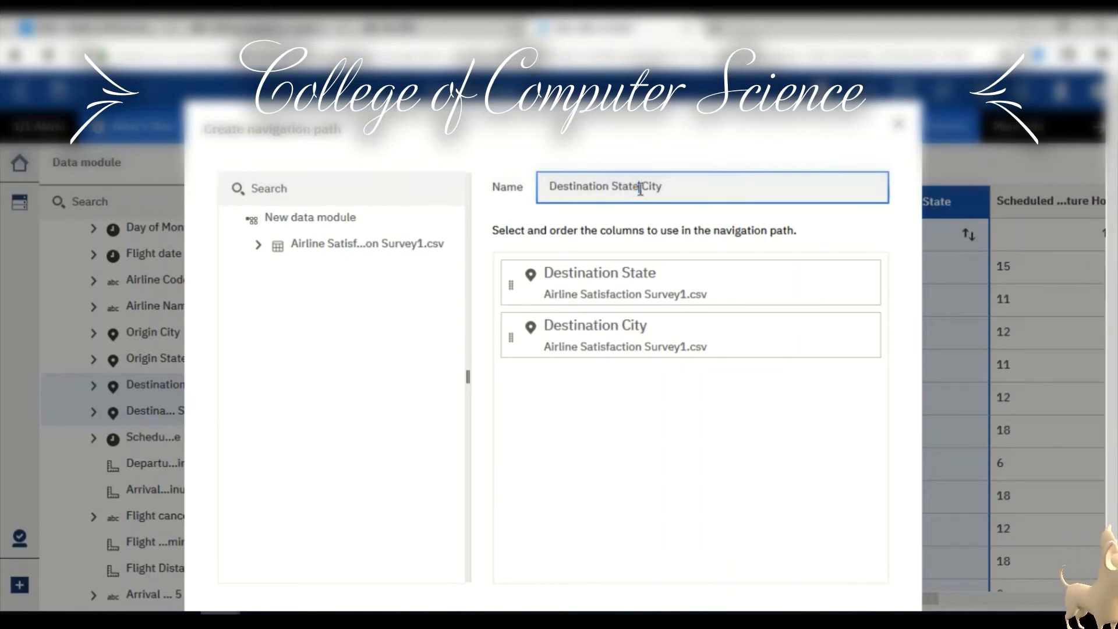
key("BackSpace")
type("/")
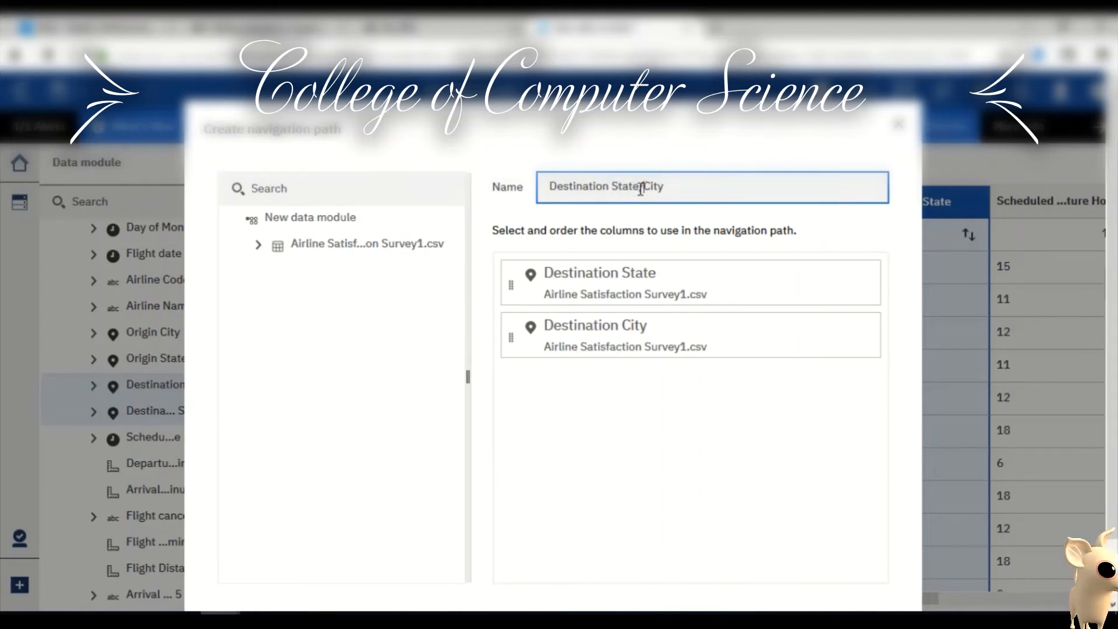
scroll(613, 408, "down", 2)
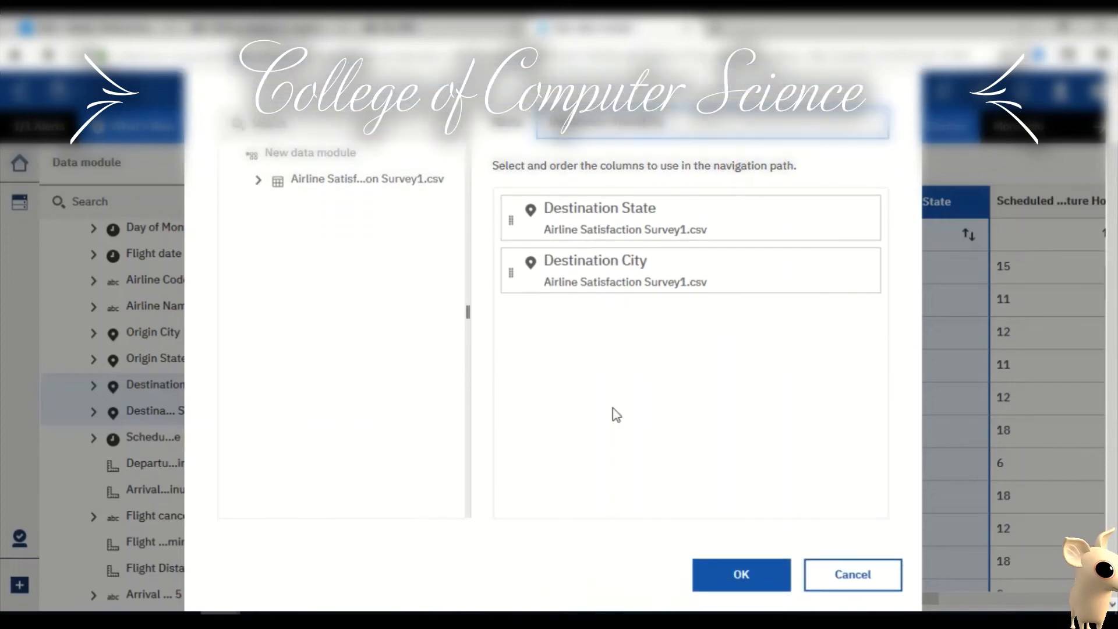
left_click(741, 576)
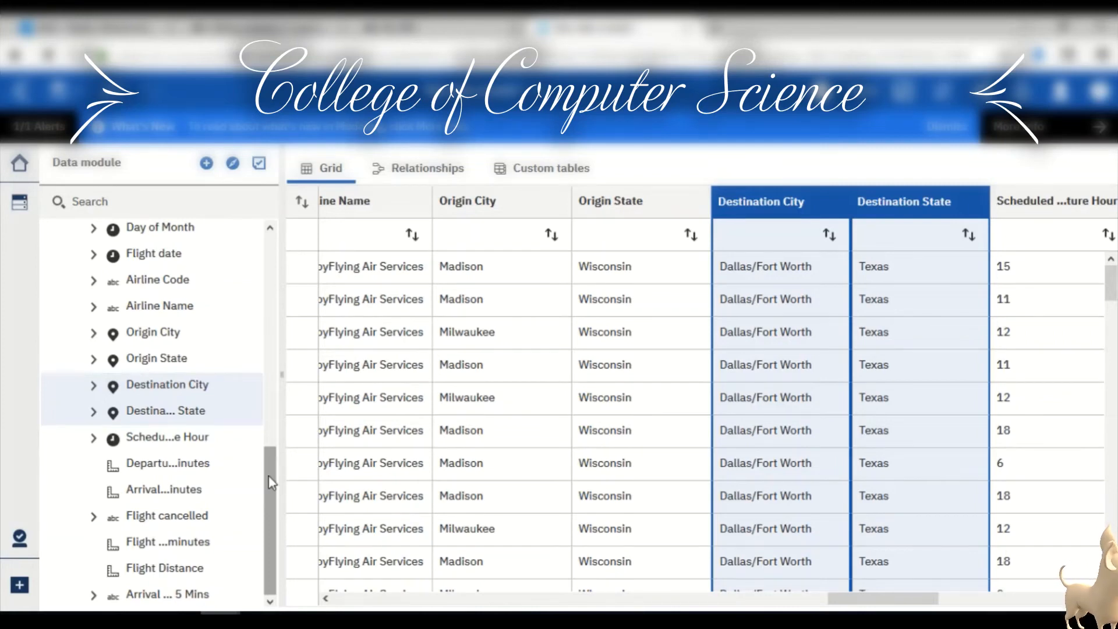
Hide the Day of Month column from users.
left_click_drag(268, 461, 268, 438)
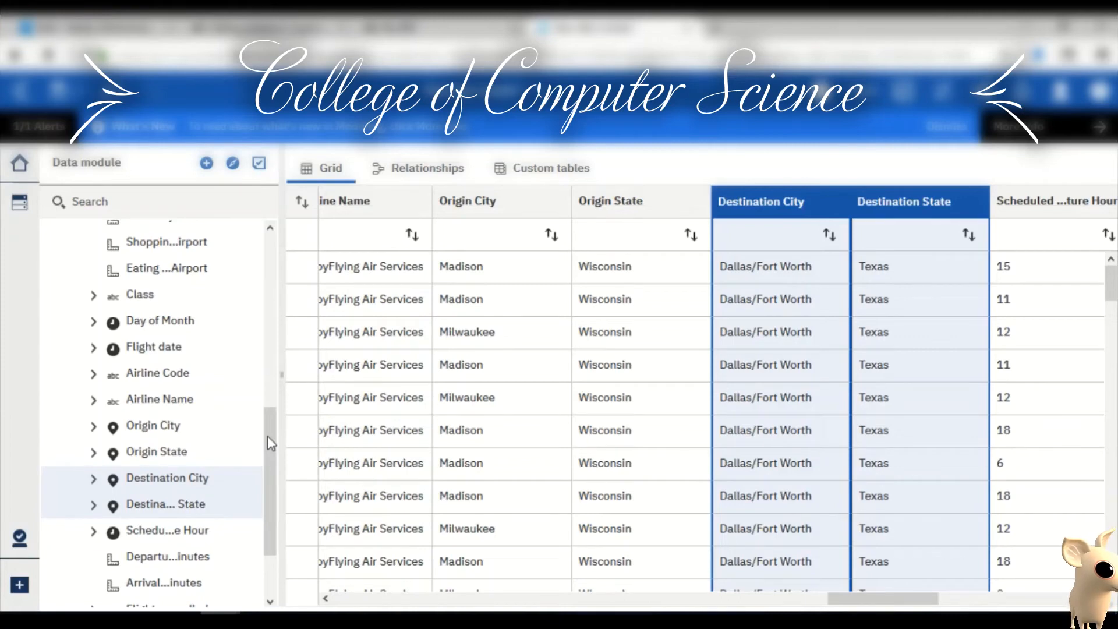
mouse_move(179, 326)
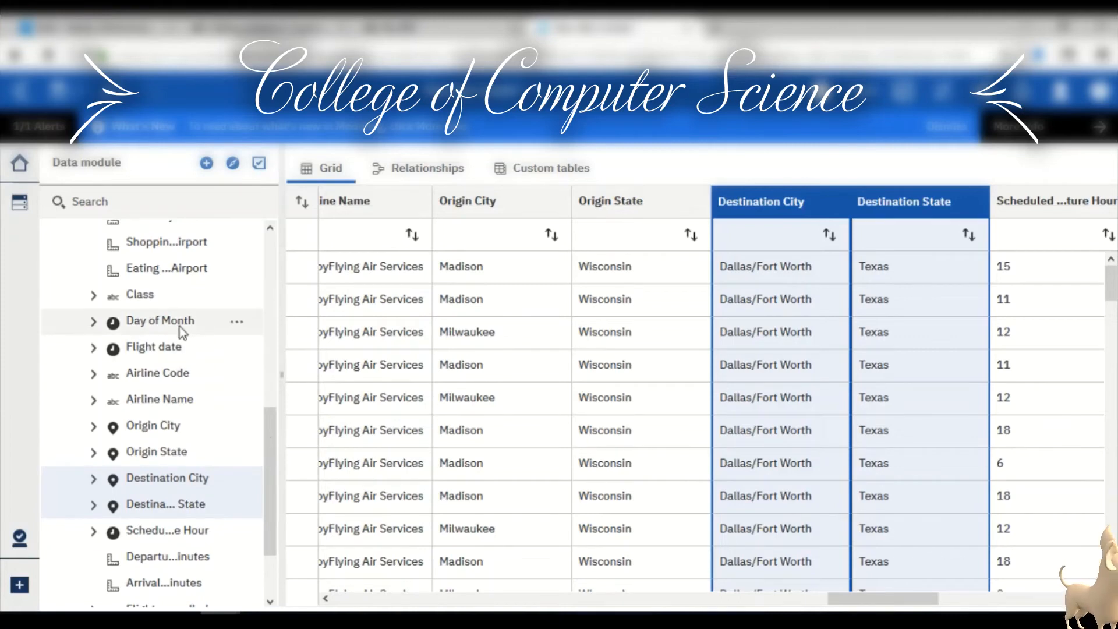
left_click(236, 324)
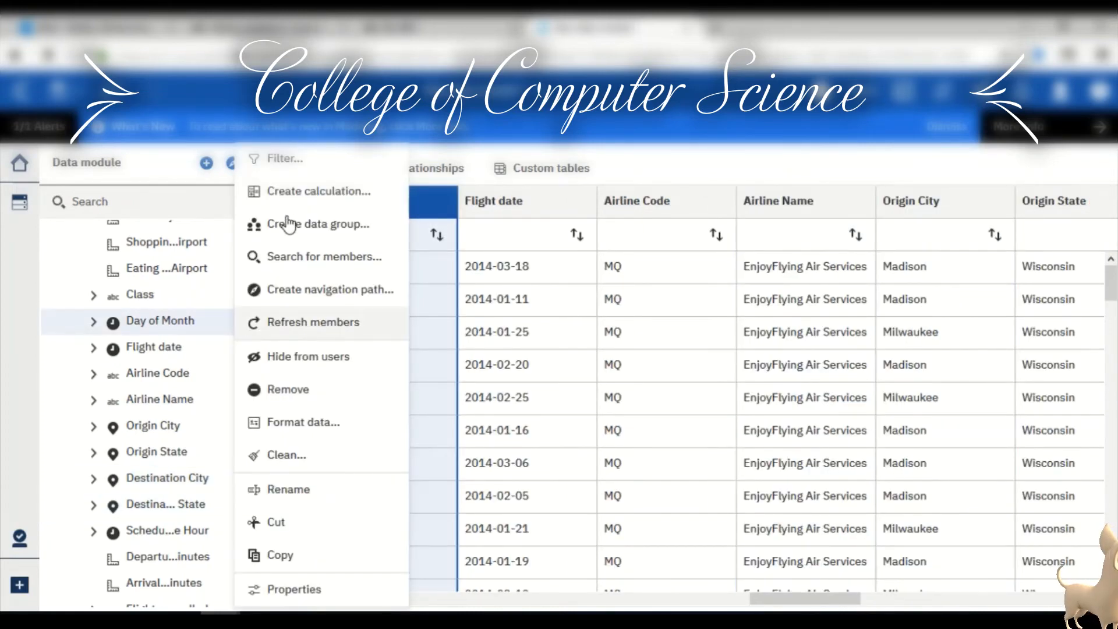
left_click(308, 357)
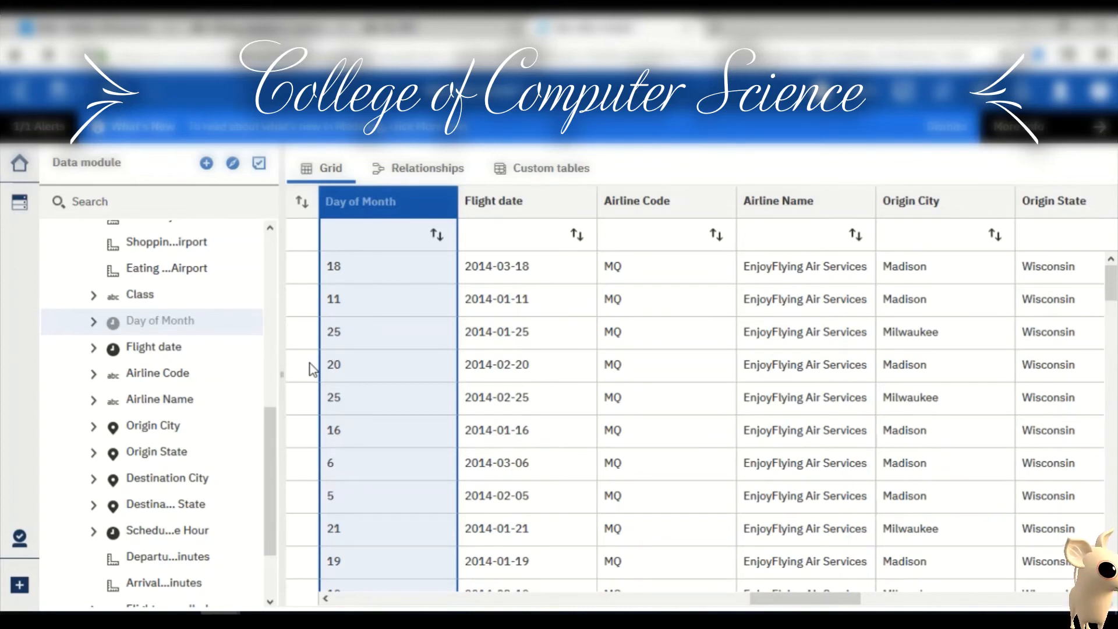
Bring up the Row Id column in the data grid to check how a hidden column is shown.
scroll(282, 367, "up", 5)
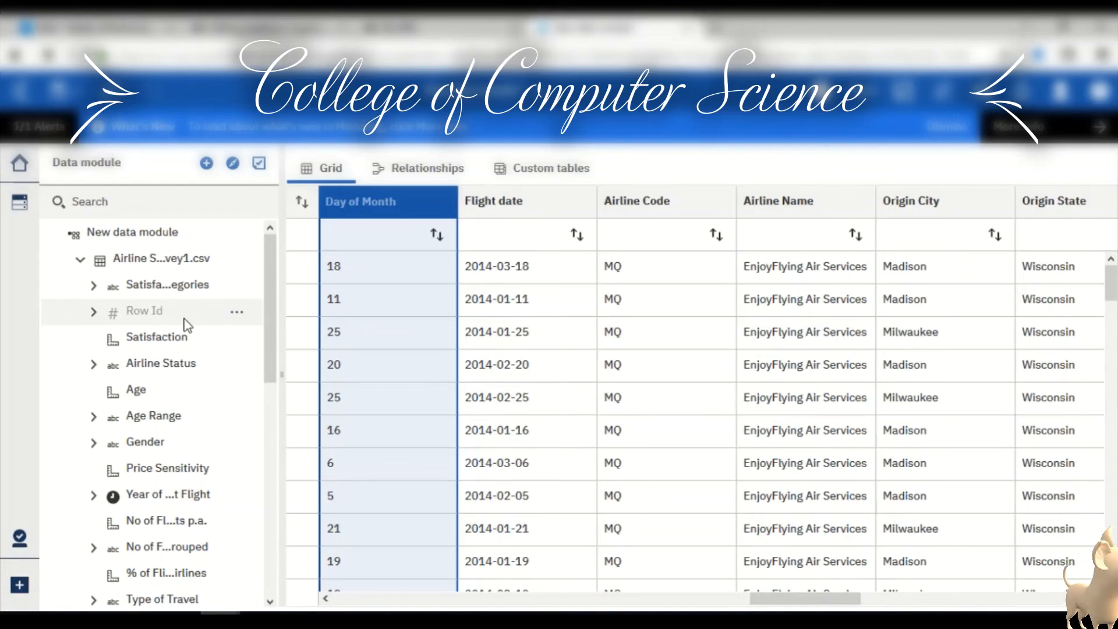
left_click(121, 318)
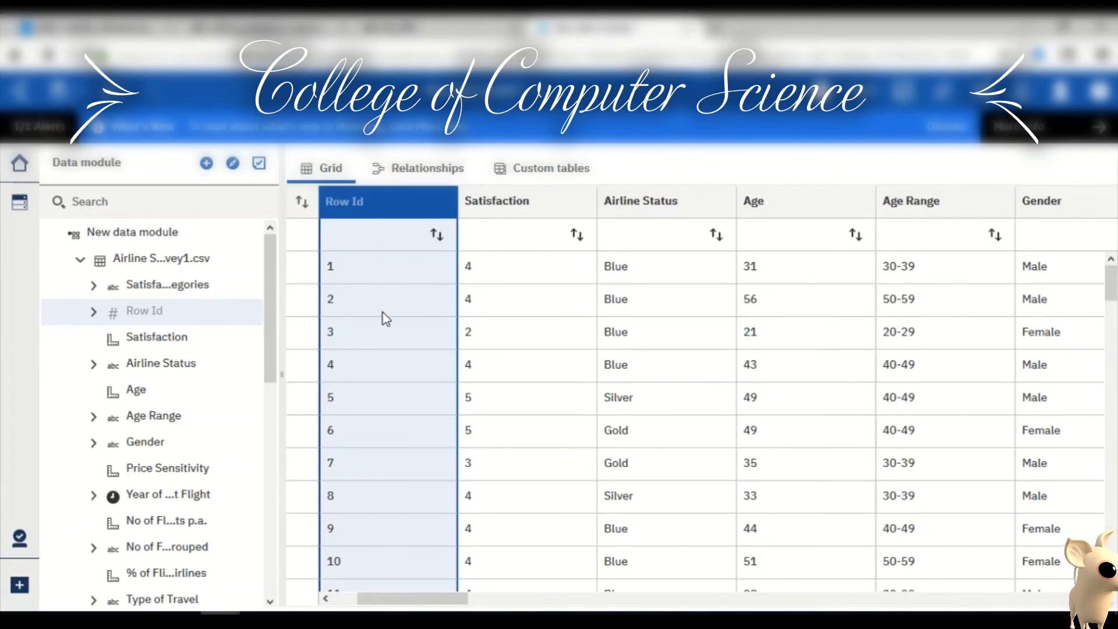
Look through the hidden Row Id column's values and make the column visible to users again.
scroll(382, 316, "down", 5)
scroll(386, 320, "down", 5)
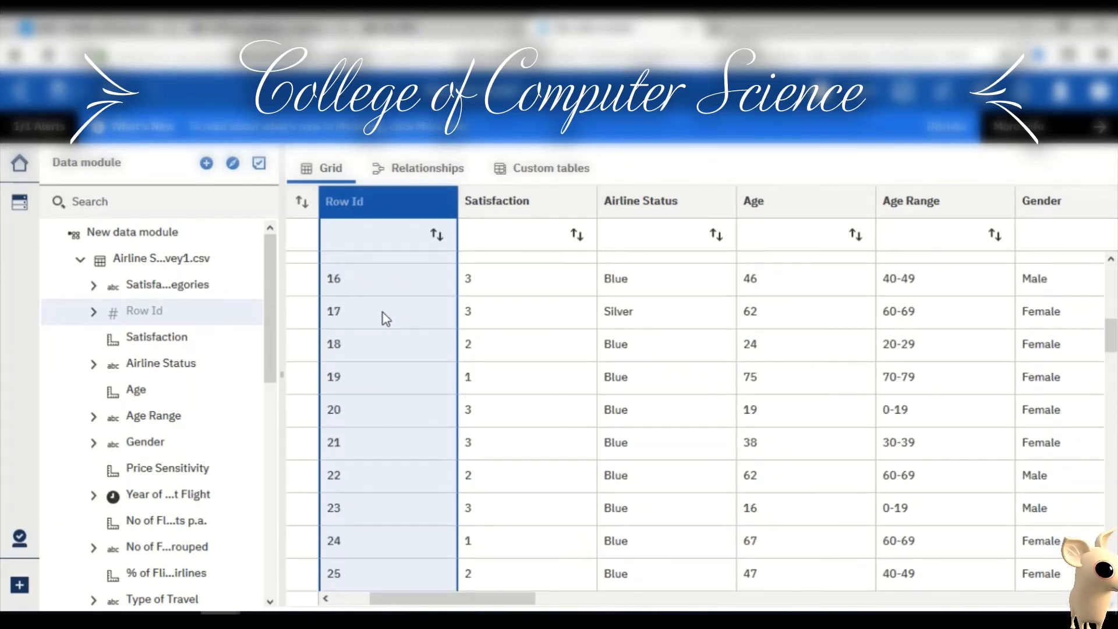
scroll(385, 319, "down", 2)
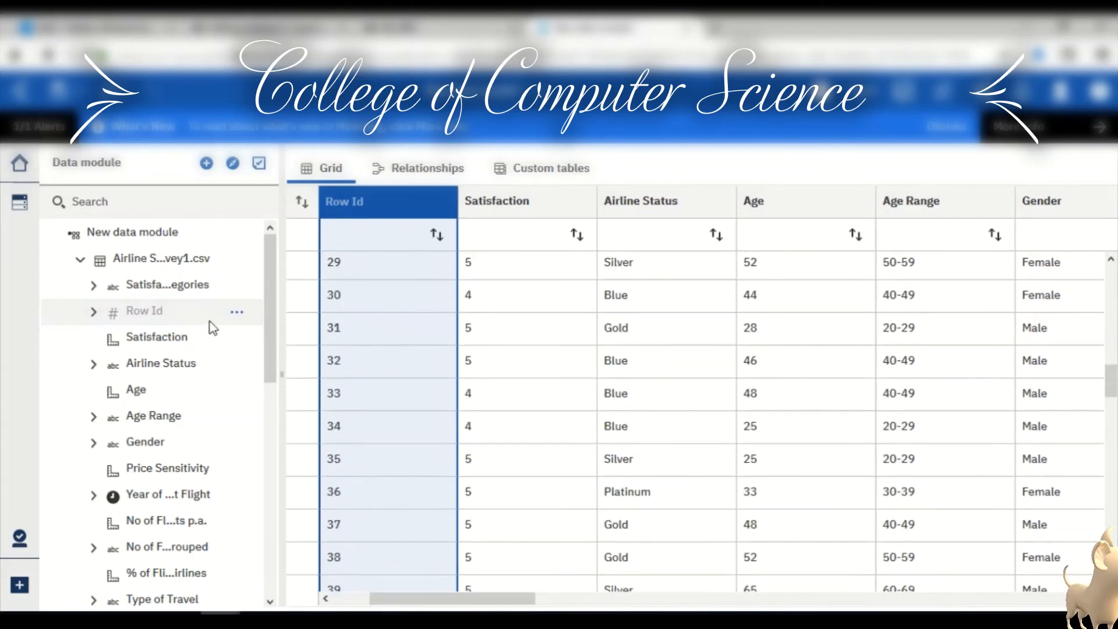
scroll(384, 374, "down", 6)
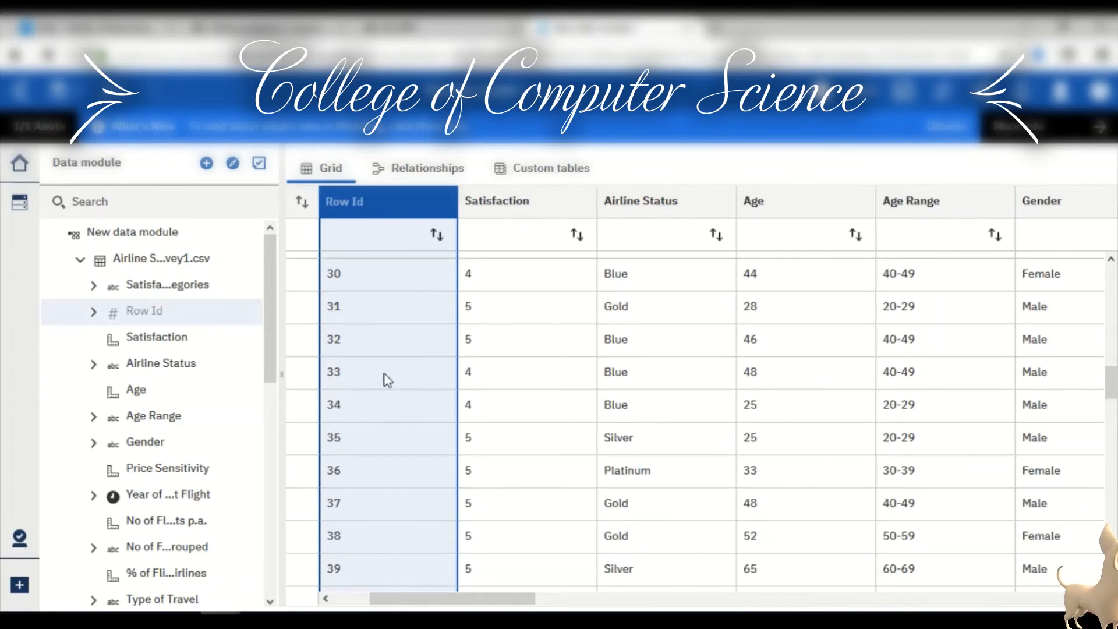
mouse_move(257, 324)
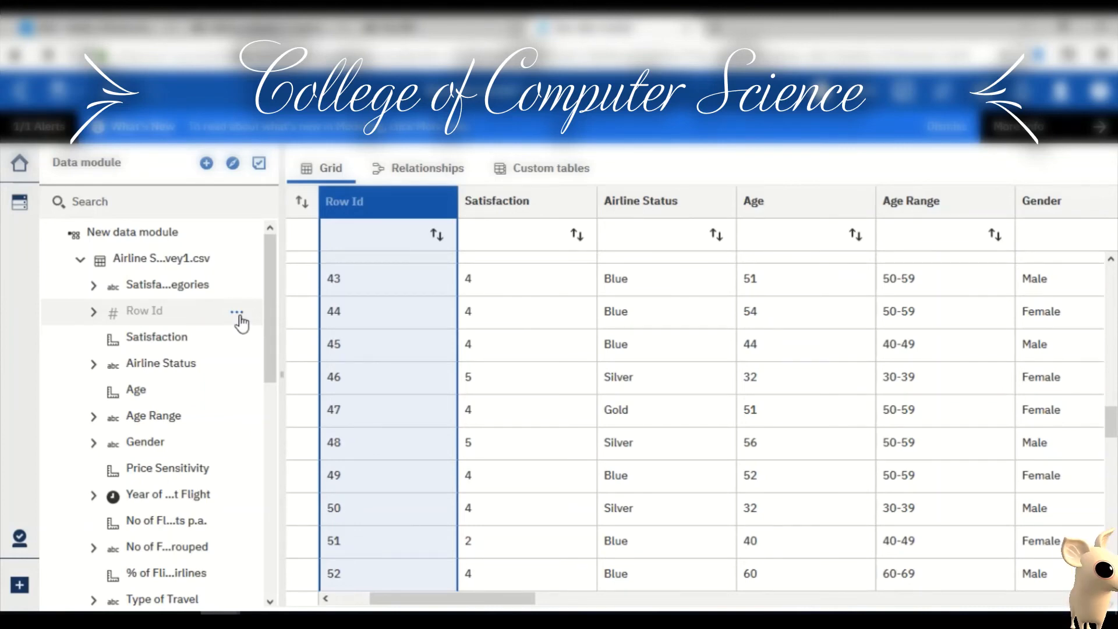
left_click(237, 314)
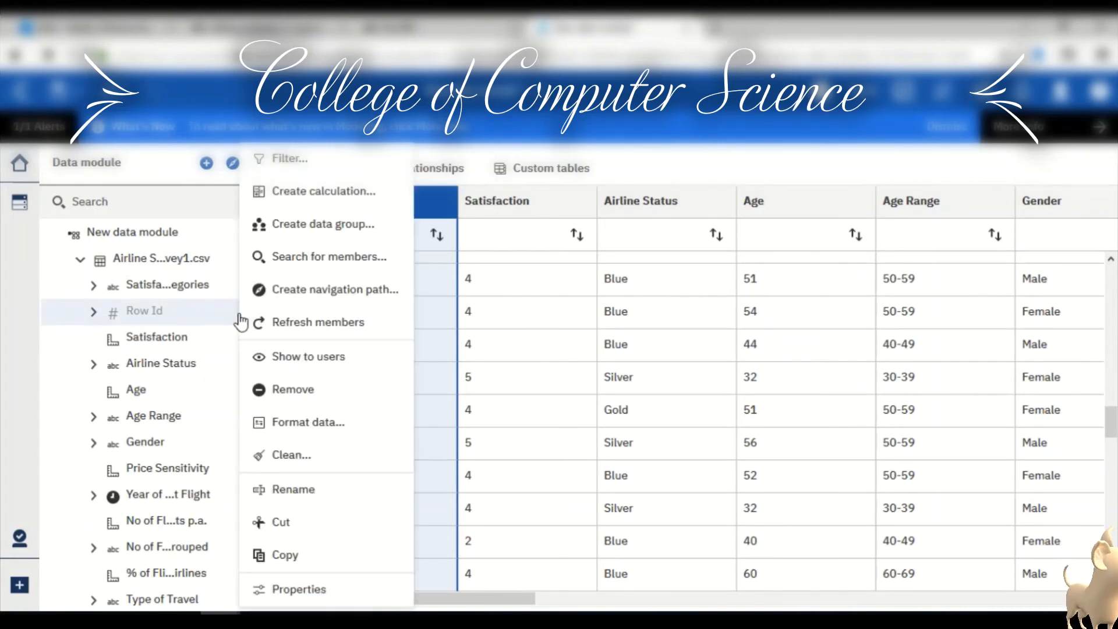
left_click(296, 360)
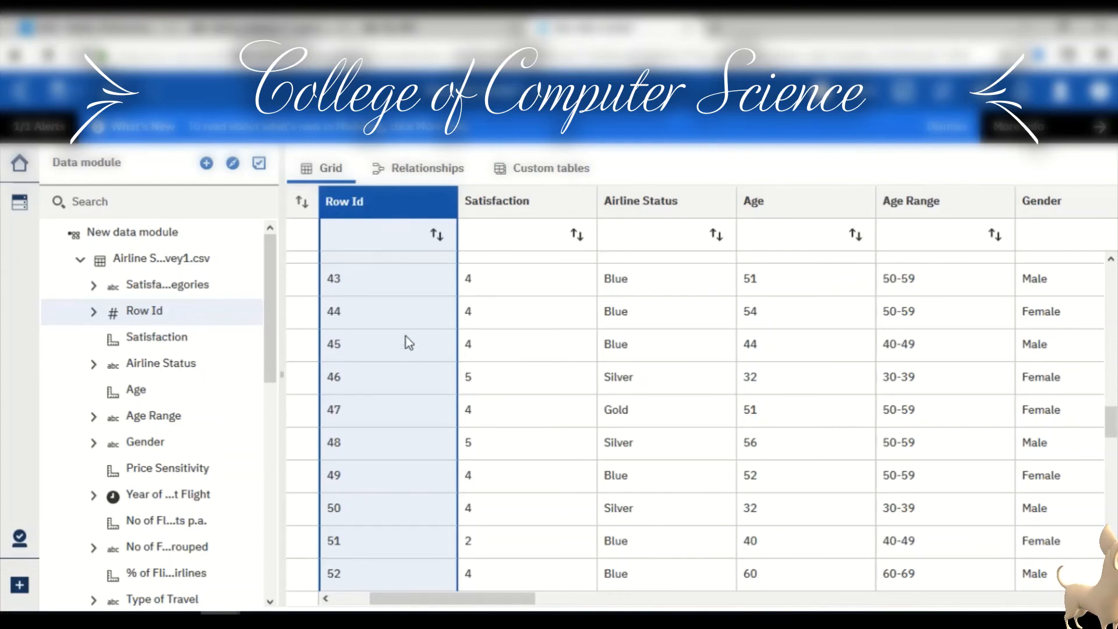
Examine the Row Id column's usage in its general properties and close them.
scroll(689, 337, "down", 1)
scroll(666, 449, "down", 3)
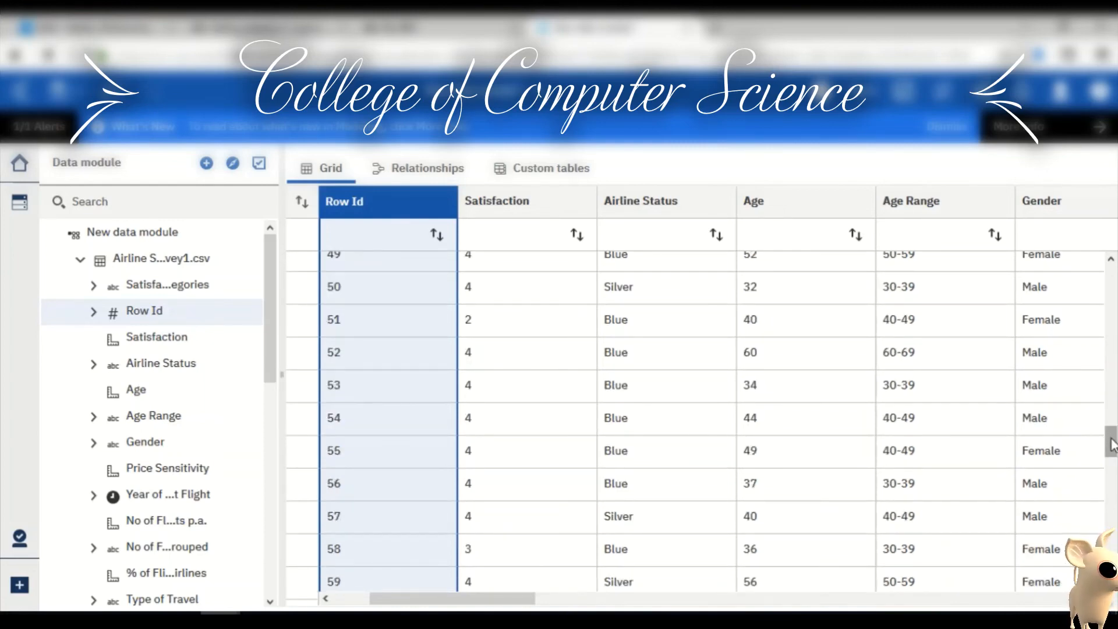
left_click_drag(1111, 446, 1113, 274)
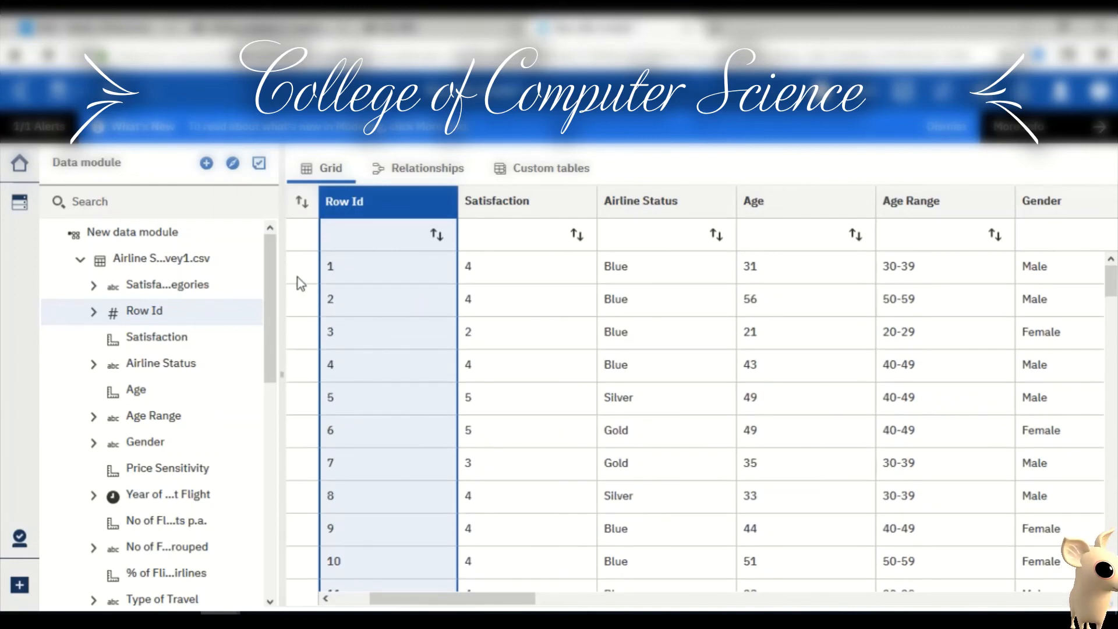
left_click(237, 312)
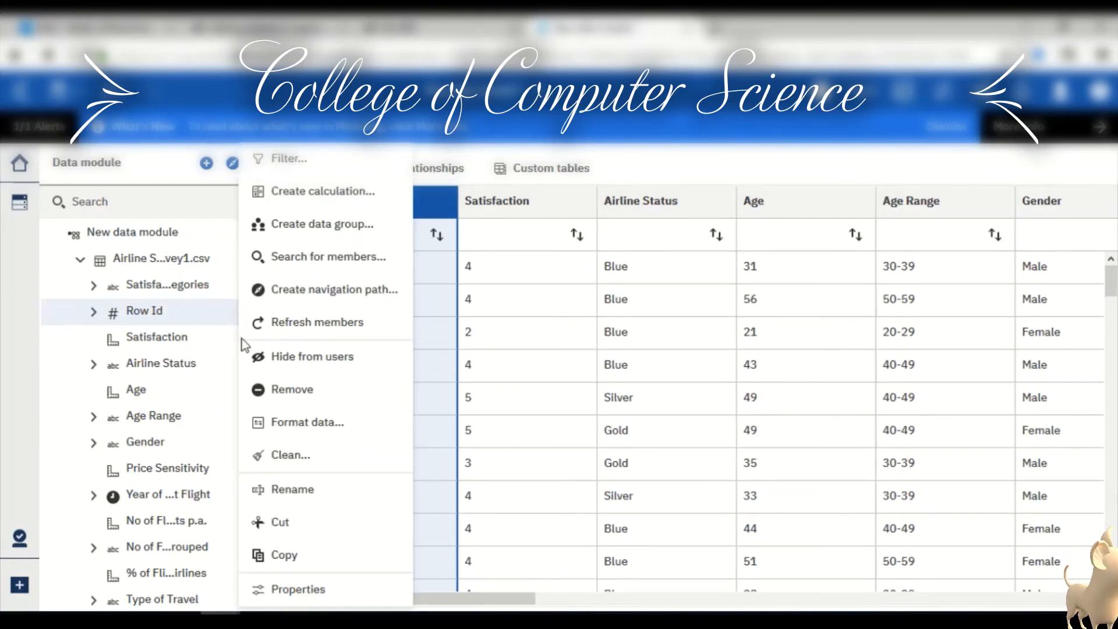
left_click(298, 590)
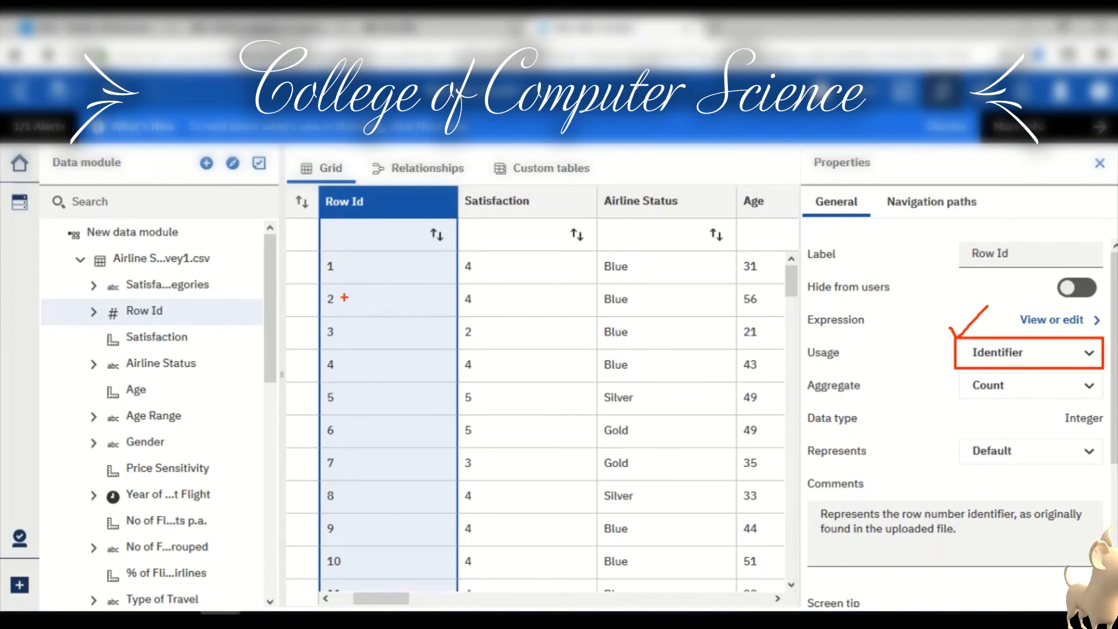
mouse_move(339, 281)
left_mouse_down()
mouse_move(327, 274)
mouse_move(334, 250)
mouse_move(340, 281)
mouse_move(396, 270)
mouse_move(390, 262)
mouse_move(406, 269)
mouse_move(389, 276)
left_mouse_up()
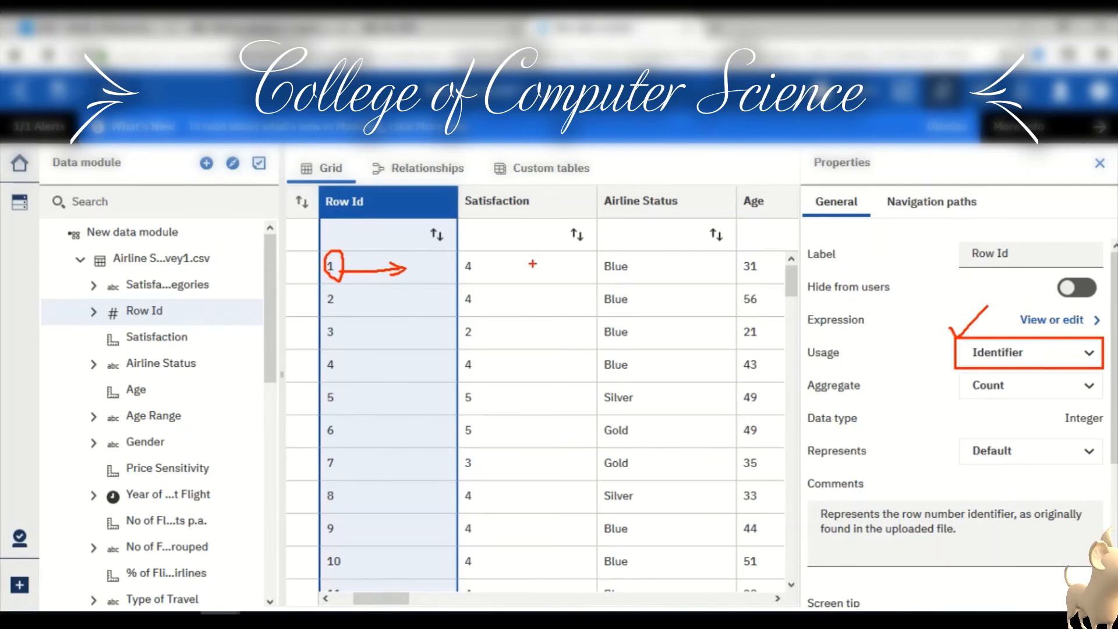
key("Escape")
left_click(1099, 166)
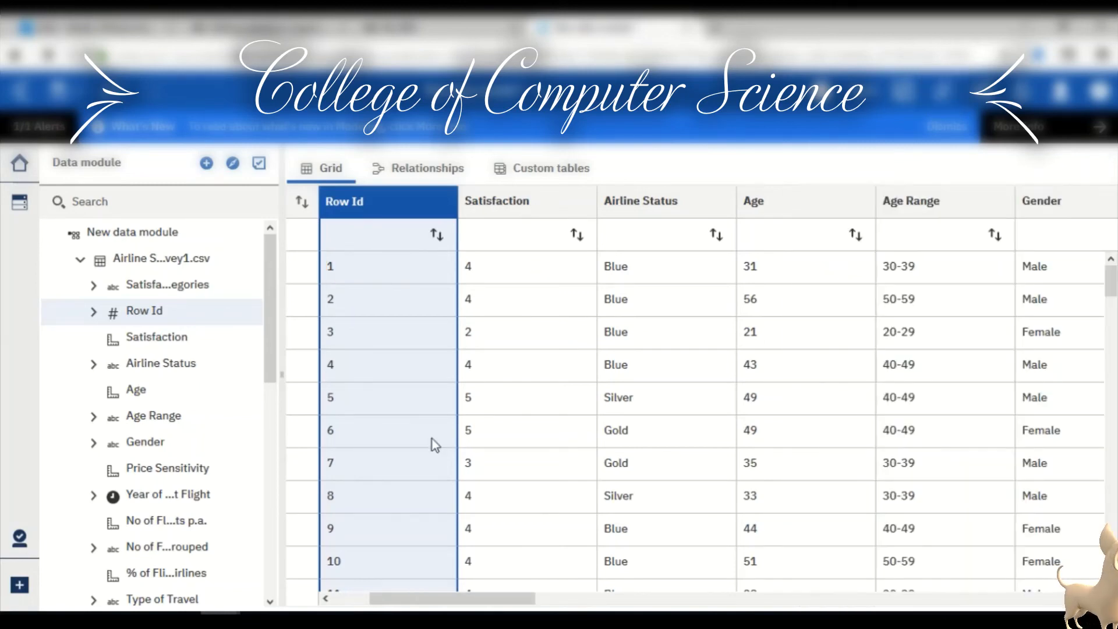
Examine the navigation paths and general properties of the Origin State column, closing the properties when done.
left_click_drag(268, 346, 165, 491)
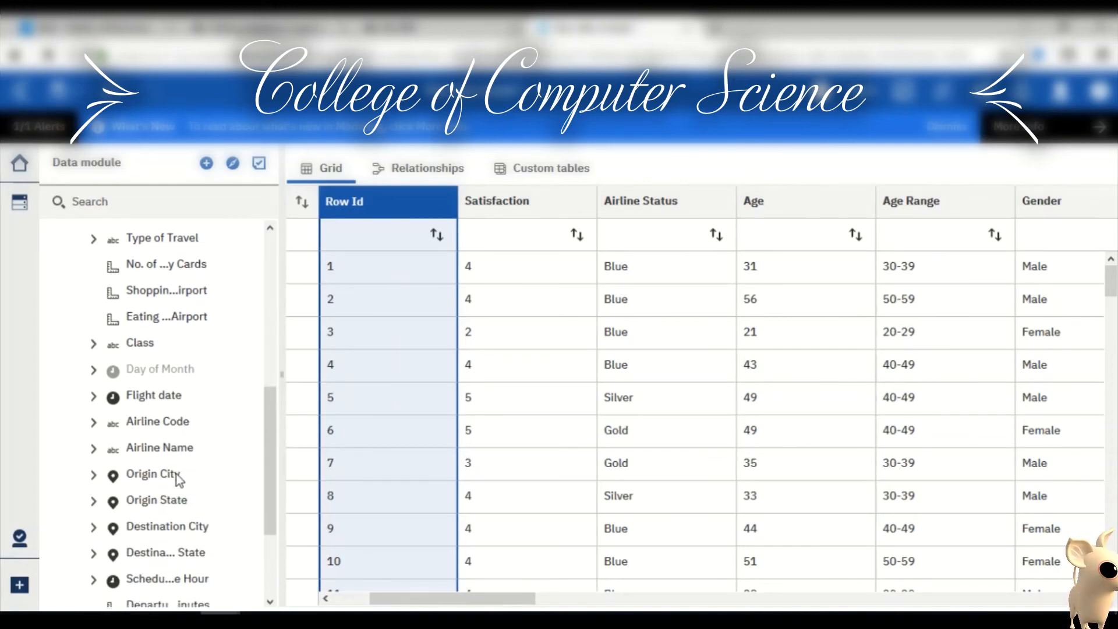
left_click(178, 476)
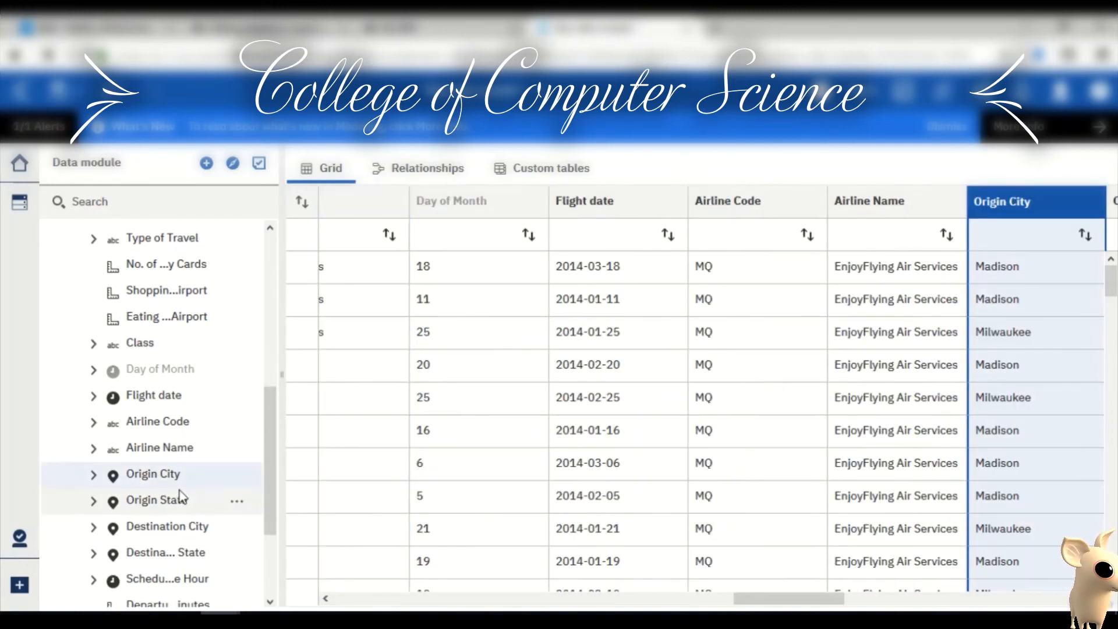
left_click(173, 502)
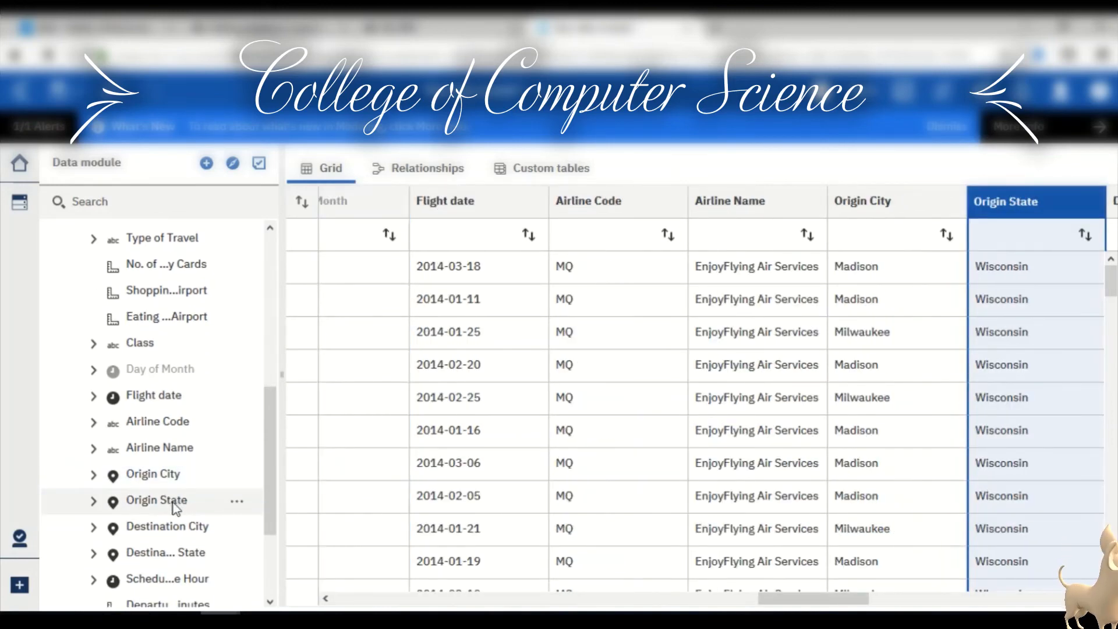
left_click(240, 503)
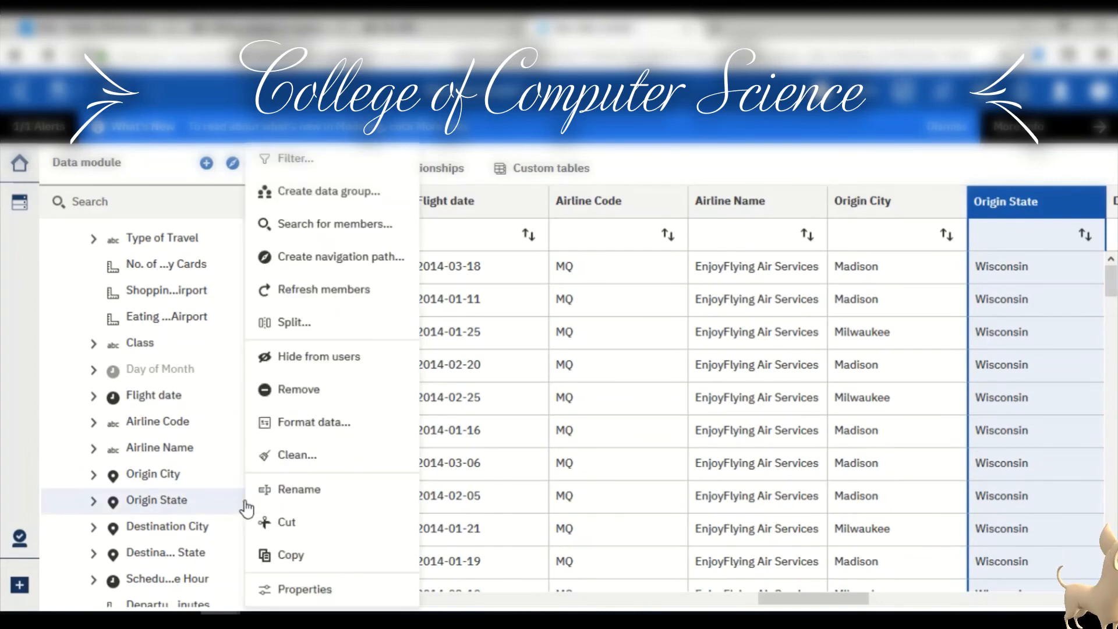
left_click(305, 591)
left_click(955, 210)
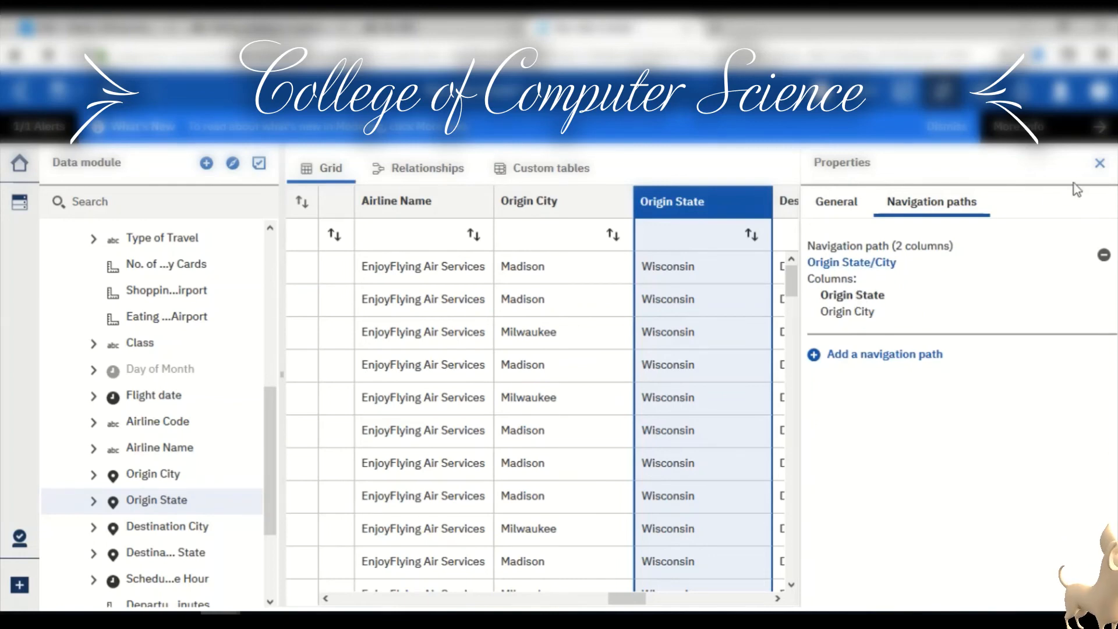
left_click(829, 206)
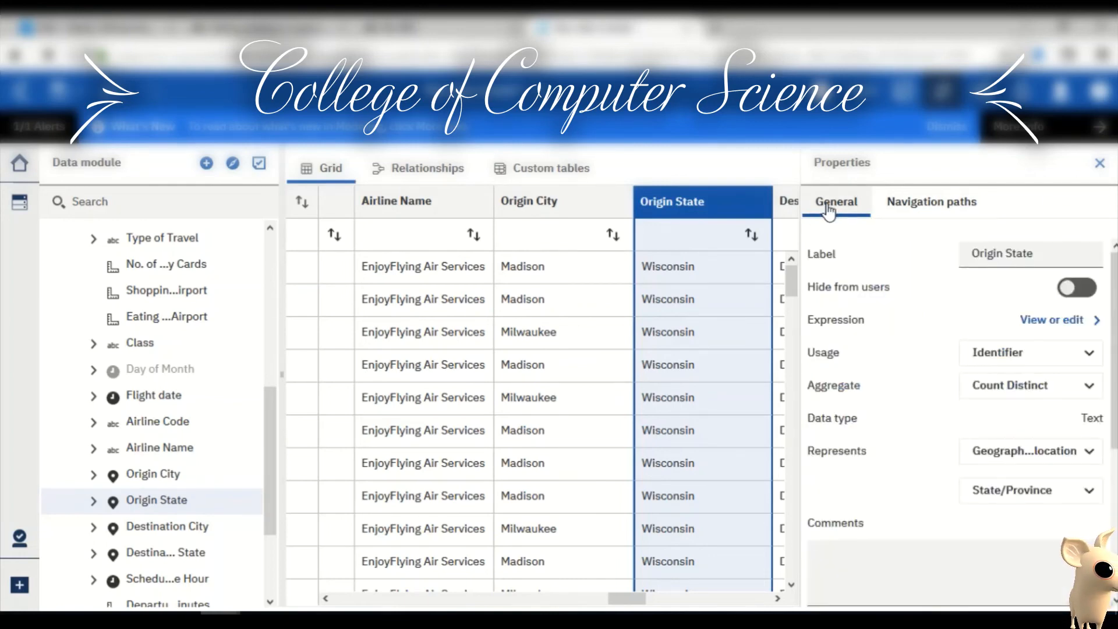
left_click(1099, 173)
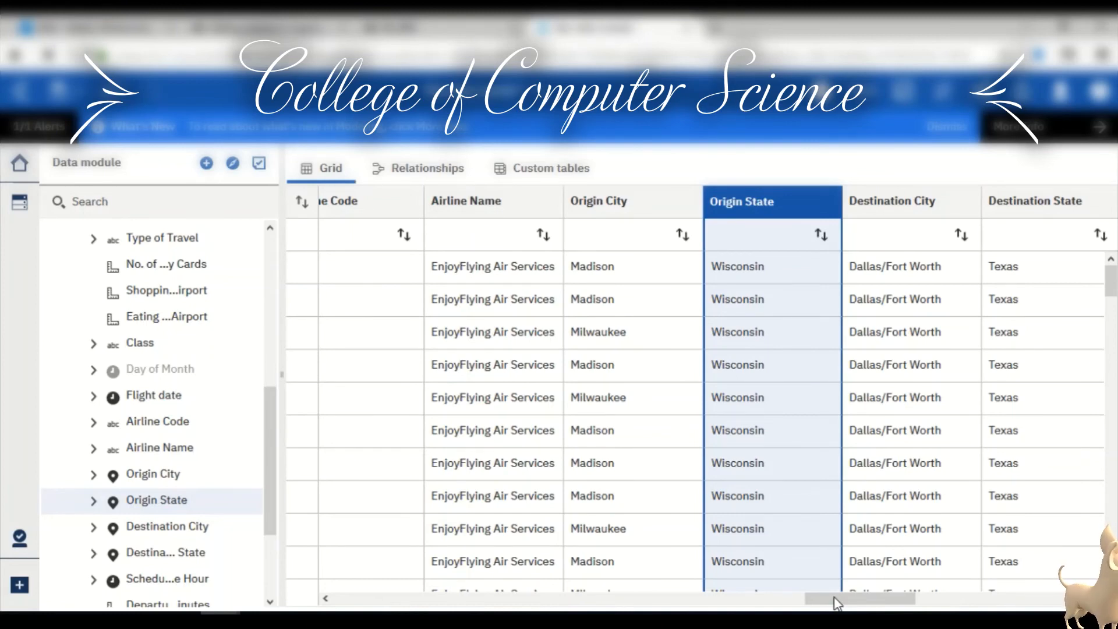
Check the module's relationships diagram and return to the grid's first columns, selecting the Satisfaction column.
left_click_drag(836, 604, 573, 606)
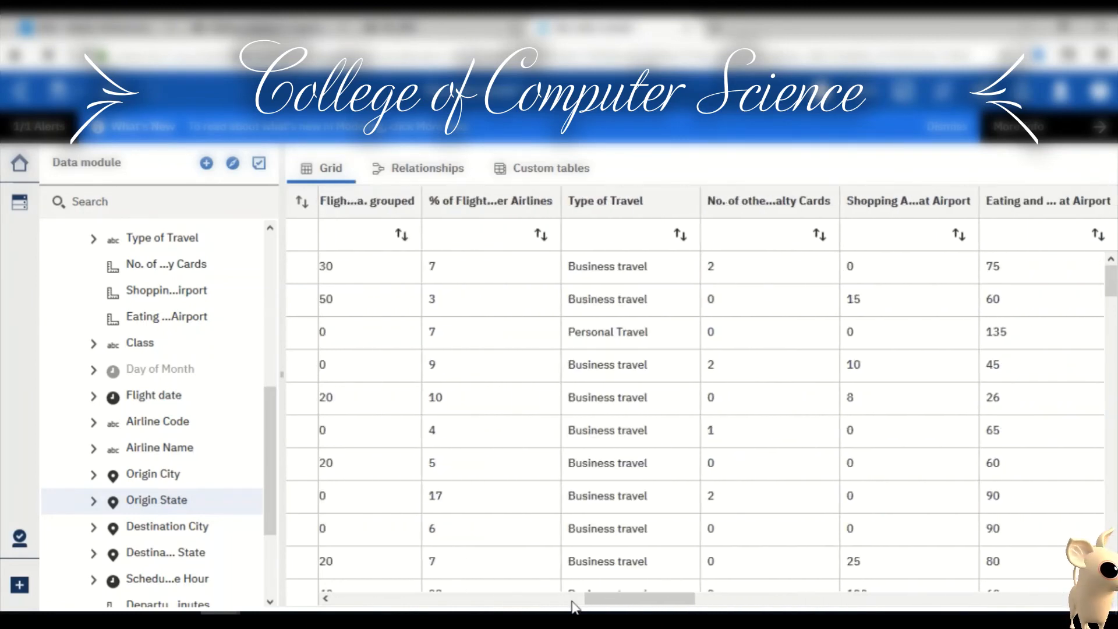
left_click(407, 168)
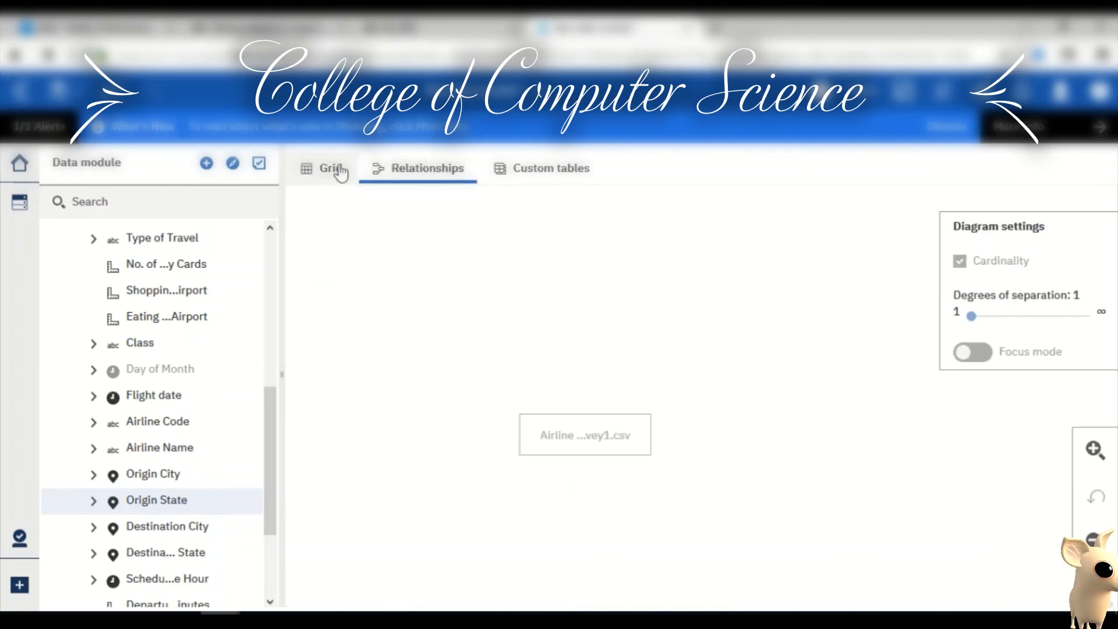
left_click(341, 171)
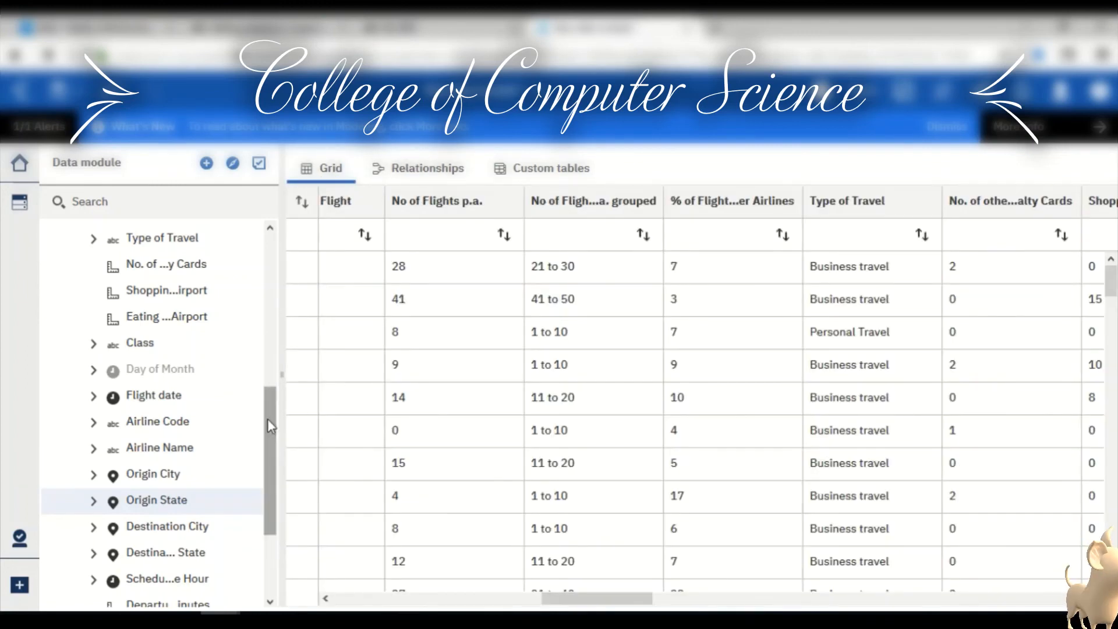
scroll(268, 355, "up", 3)
scroll(264, 249, "up", 5)
scroll(367, 501, "left", 8)
left_click(492, 220)
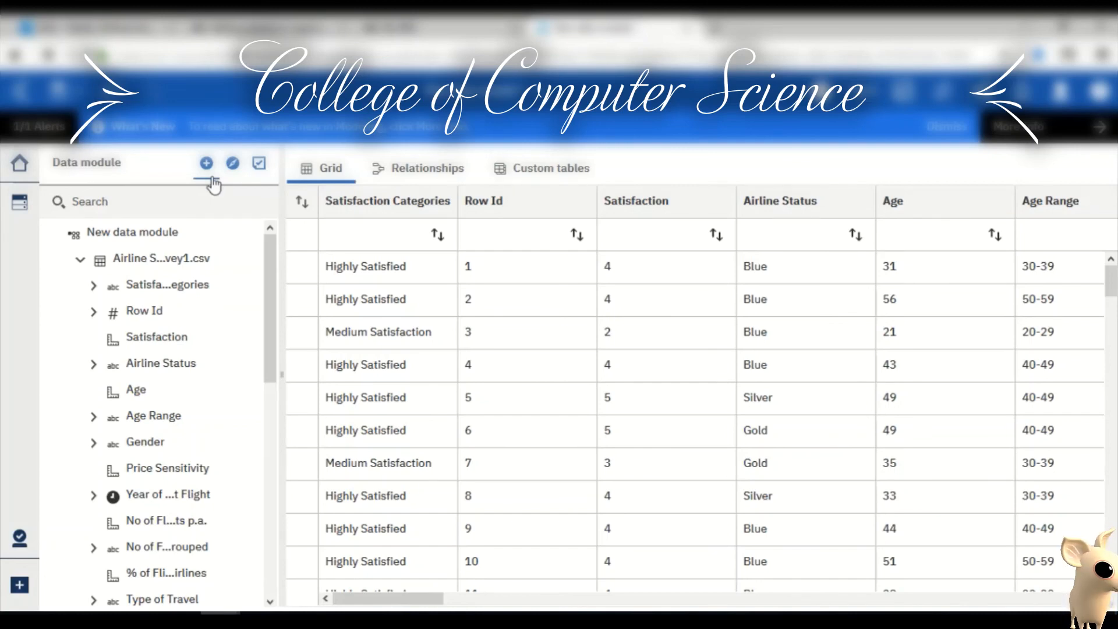
left_click(672, 387)
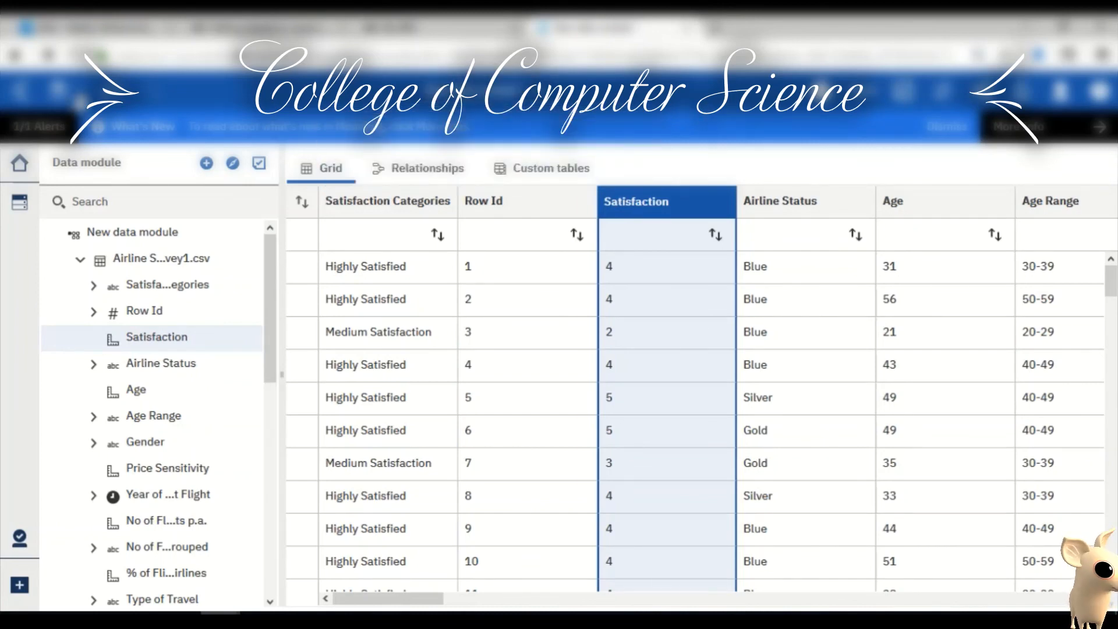
Start saving the data module with My content as the destination.
left_click(80, 99)
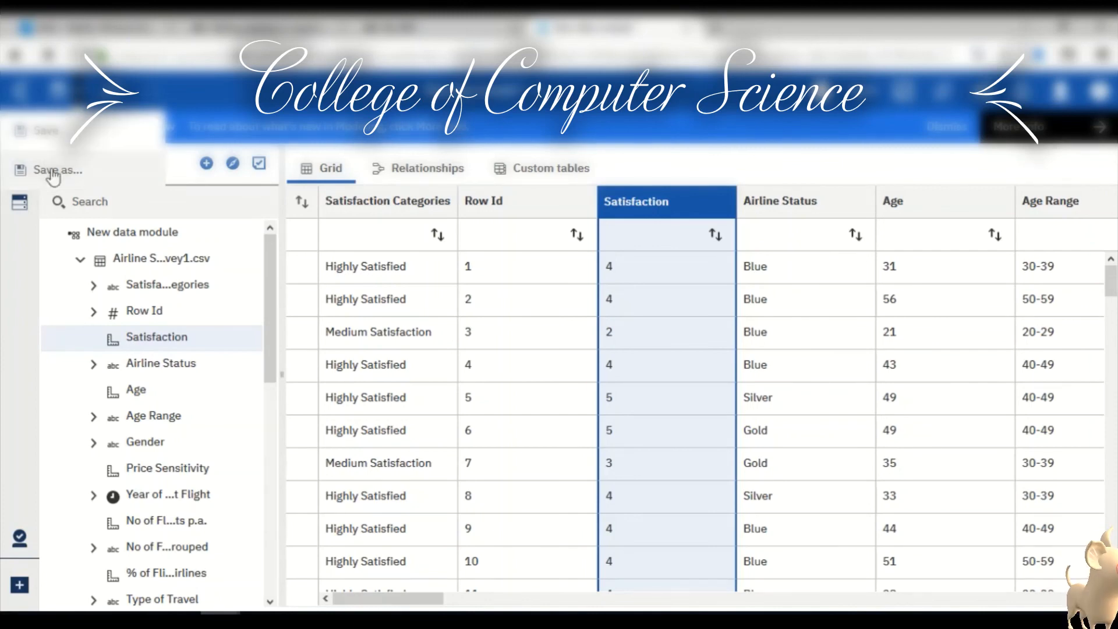
left_click(55, 142)
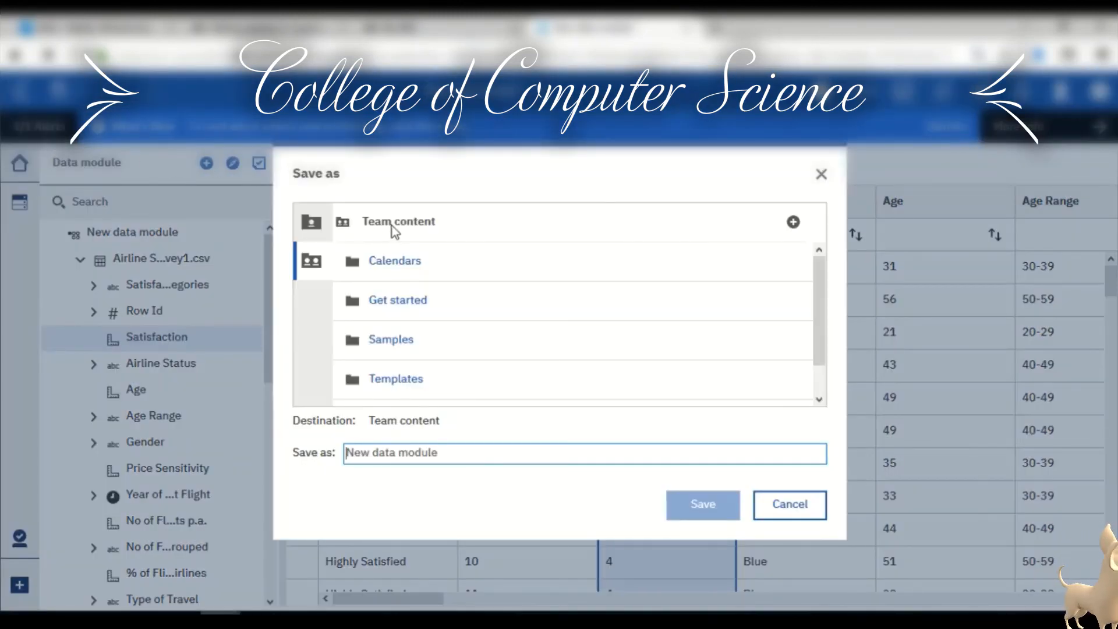
left_click(311, 230)
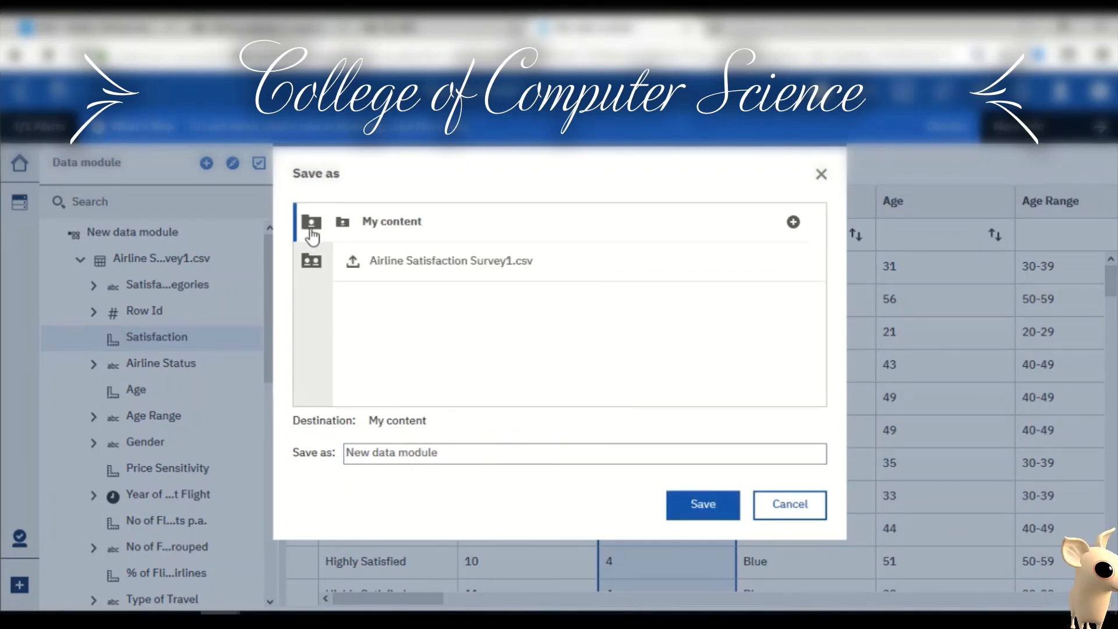
Name the data module My first Data Module - Airline Customer Survey and save it.
left_click(456, 453)
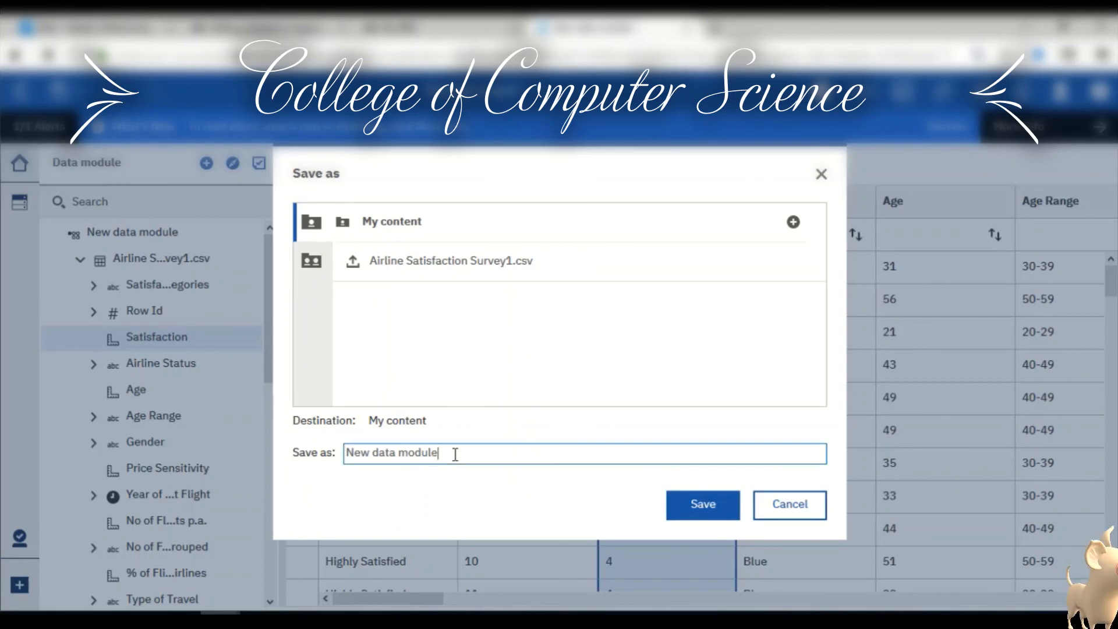
left_click_drag(456, 454, 333, 438)
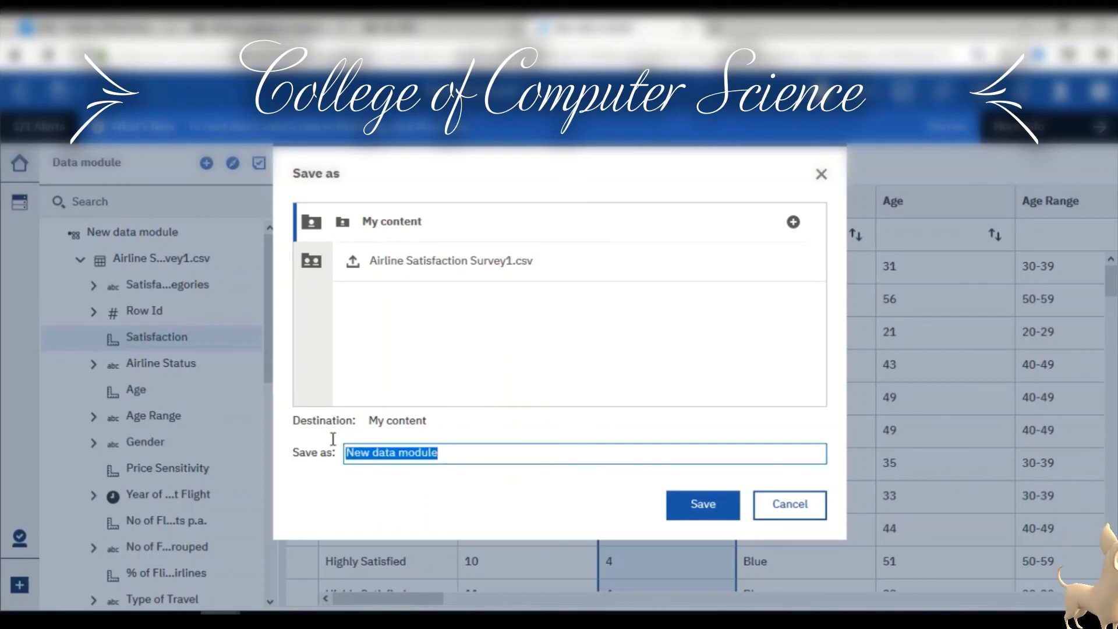
type("My first Daa")
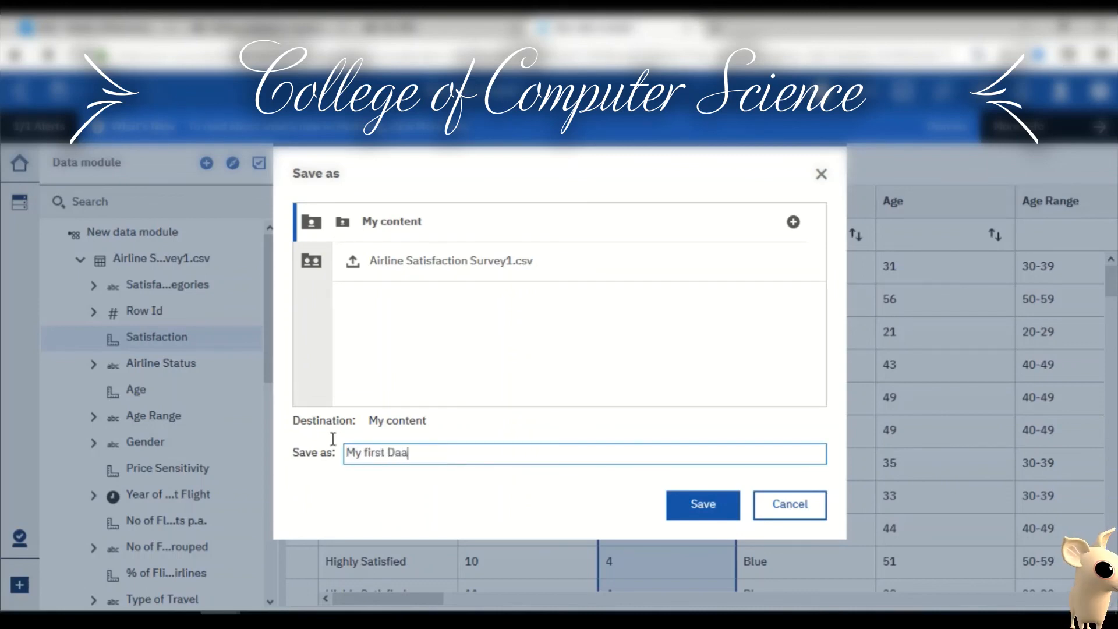
key("BackSpace")
type("ta M")
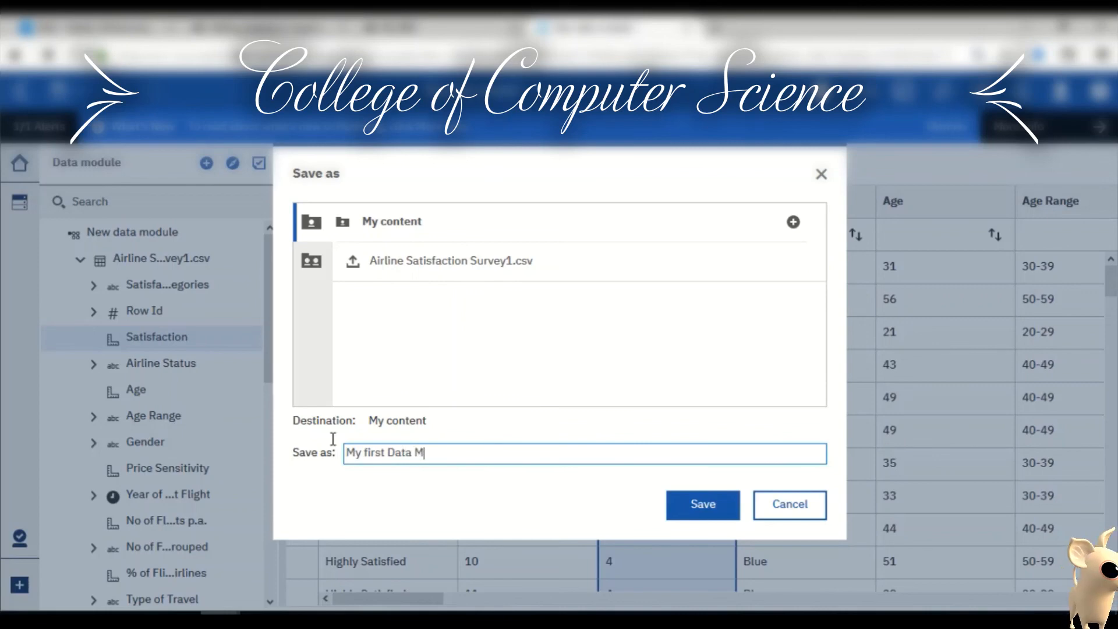
type("odule -")
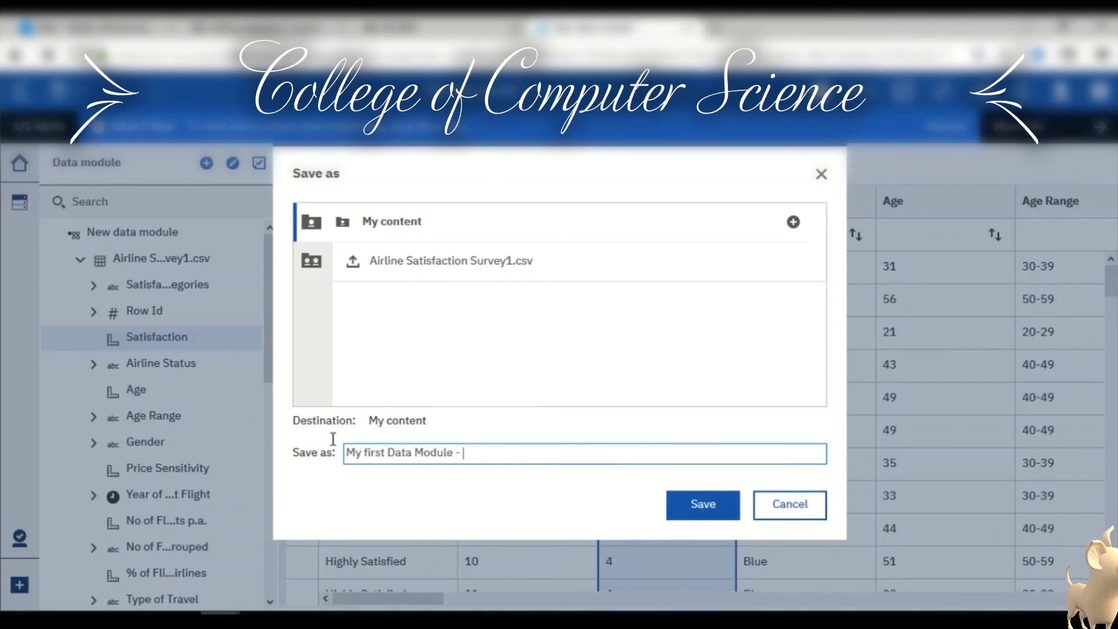
type(" Airl")
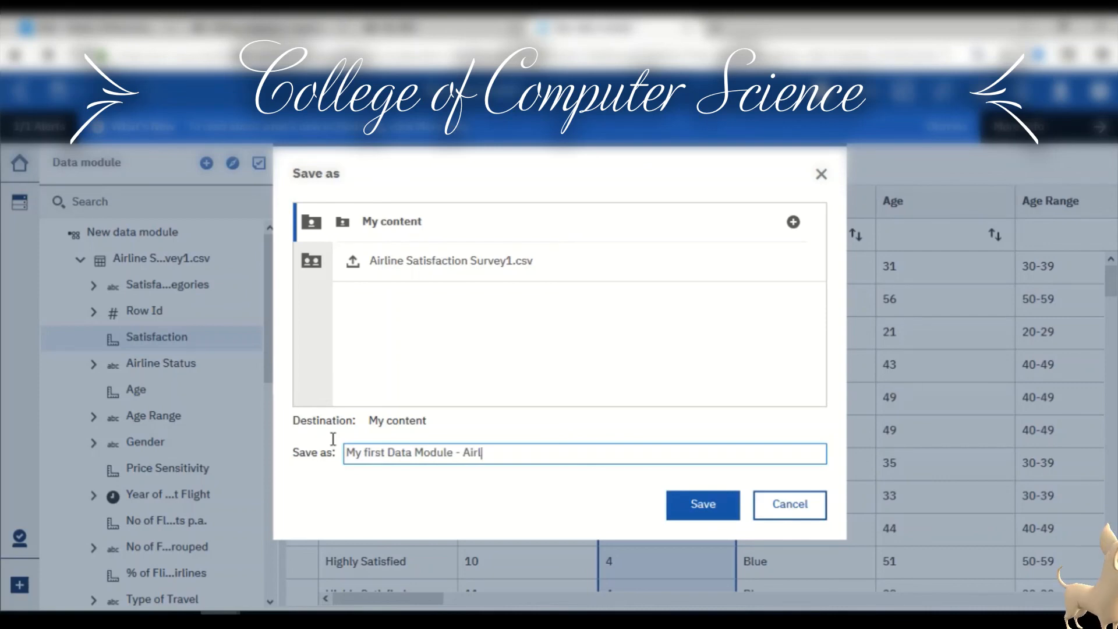
type("ine Custmer")
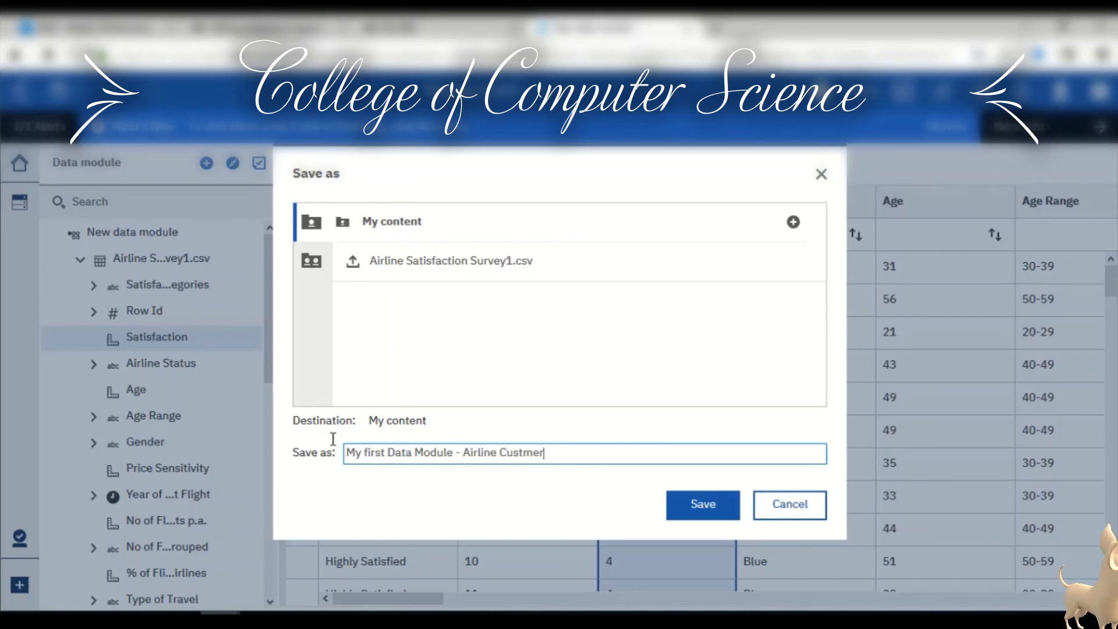
key("BackSpace")
key("BackSpace")
key("BackSpace")
type("omer S")
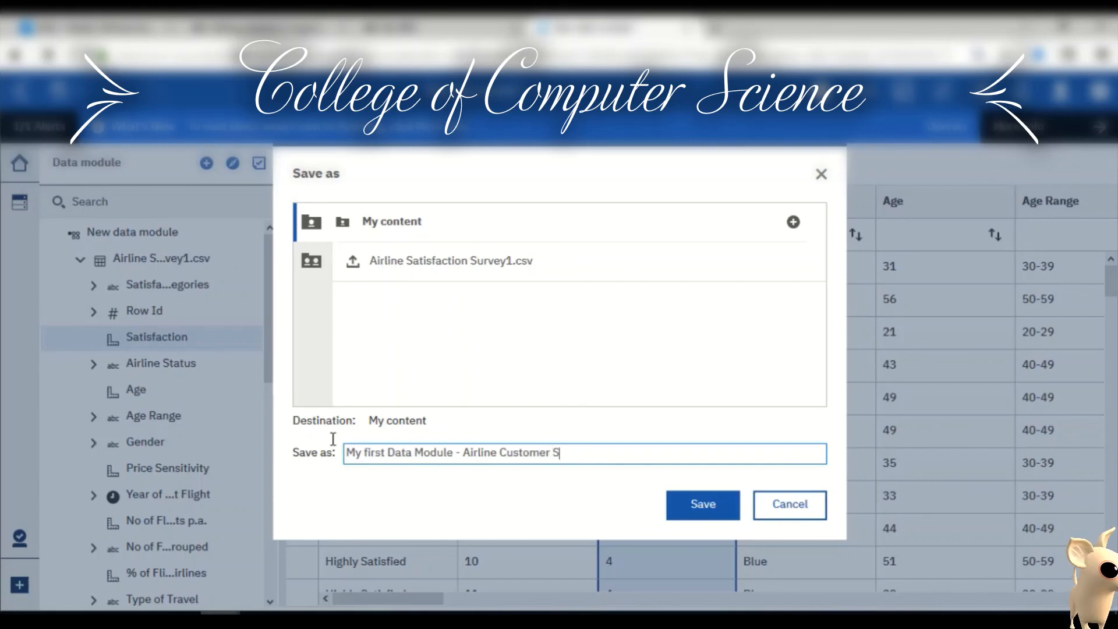
type("urvey")
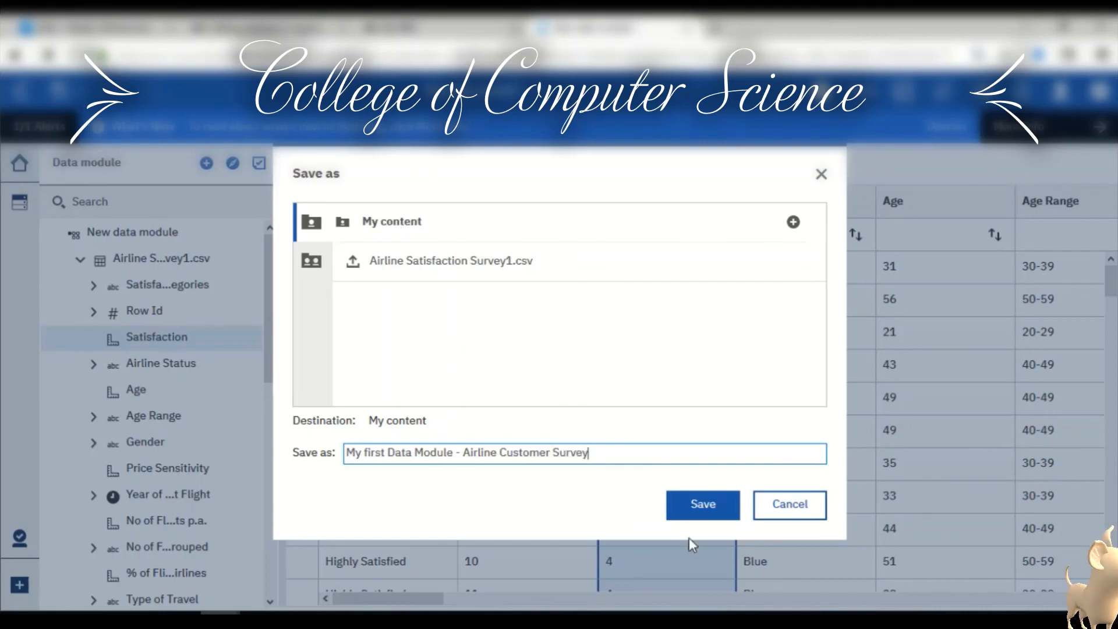
left_click(703, 505)
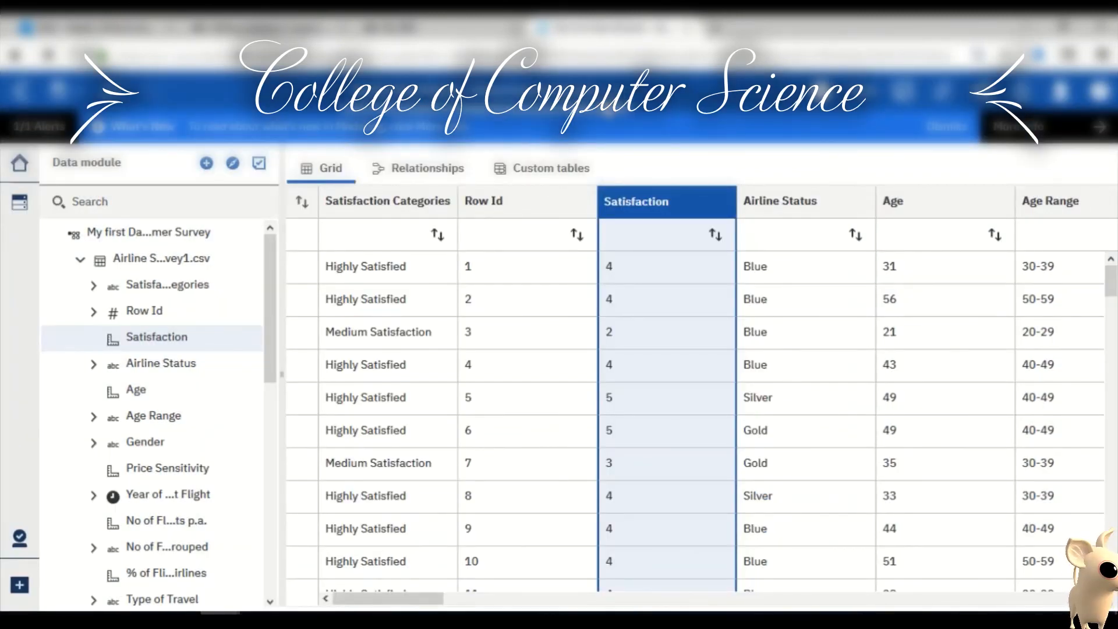
Close the saved Airline Customer Survey data module from the list of open items.
left_click(605, 100)
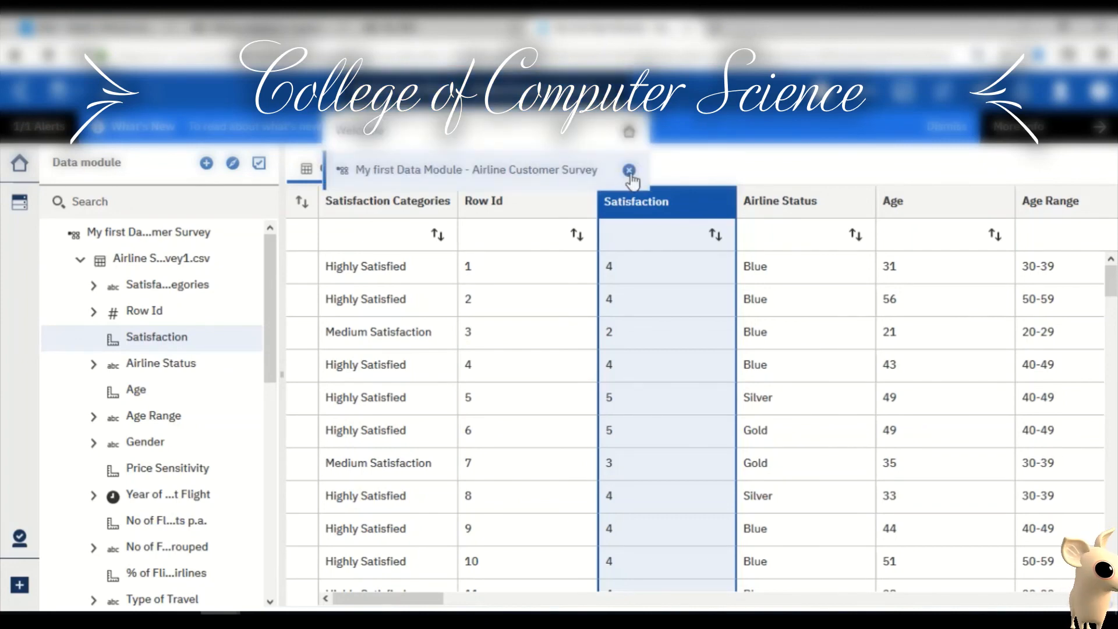